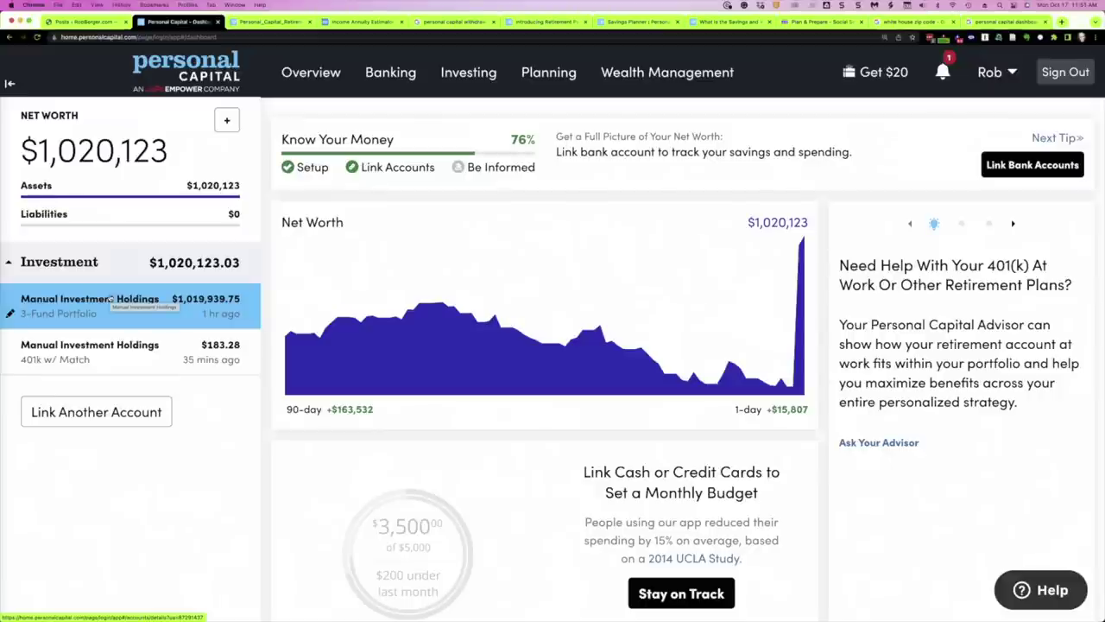
Step: Open the investment portfolio's holdings and review the list of funds with their shares, prices and values
mouse_move(468, 71)
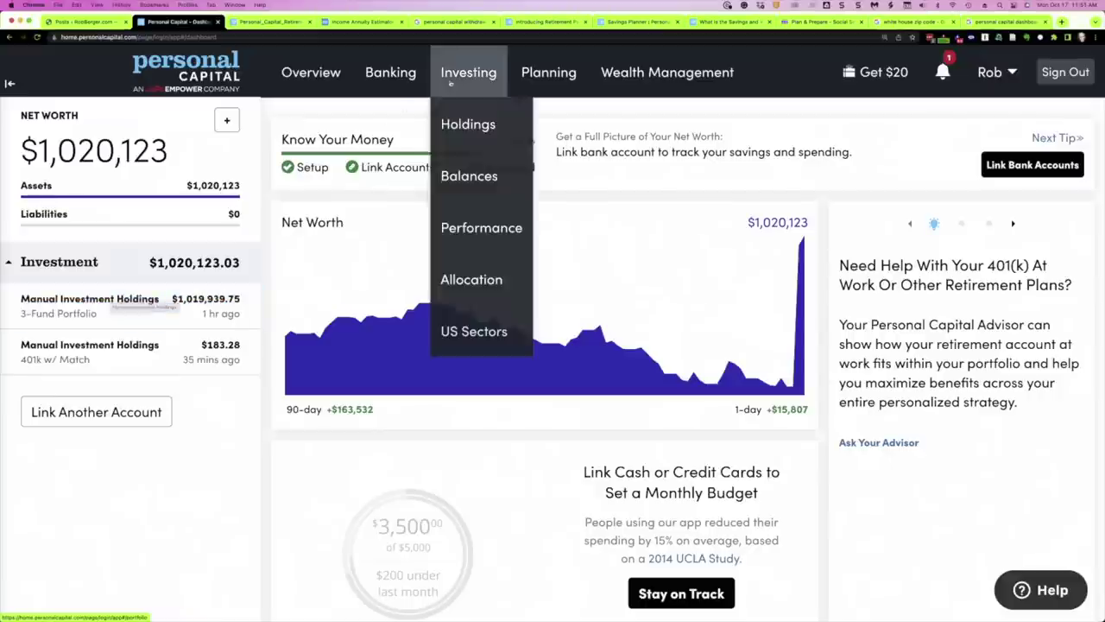
left_click(448, 123)
scroll(474, 372, "down", 6)
scroll(477, 378, "down", 1)
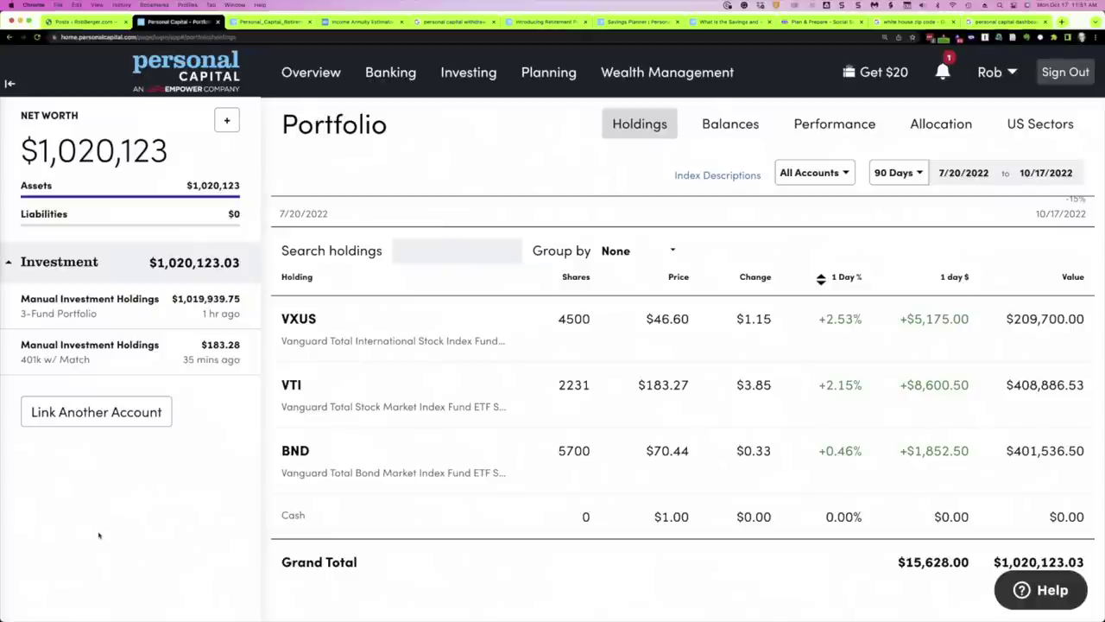
Step: Look through the financial institutions offered for linking another account, and close the dialog without linking one
left_click(89, 412)
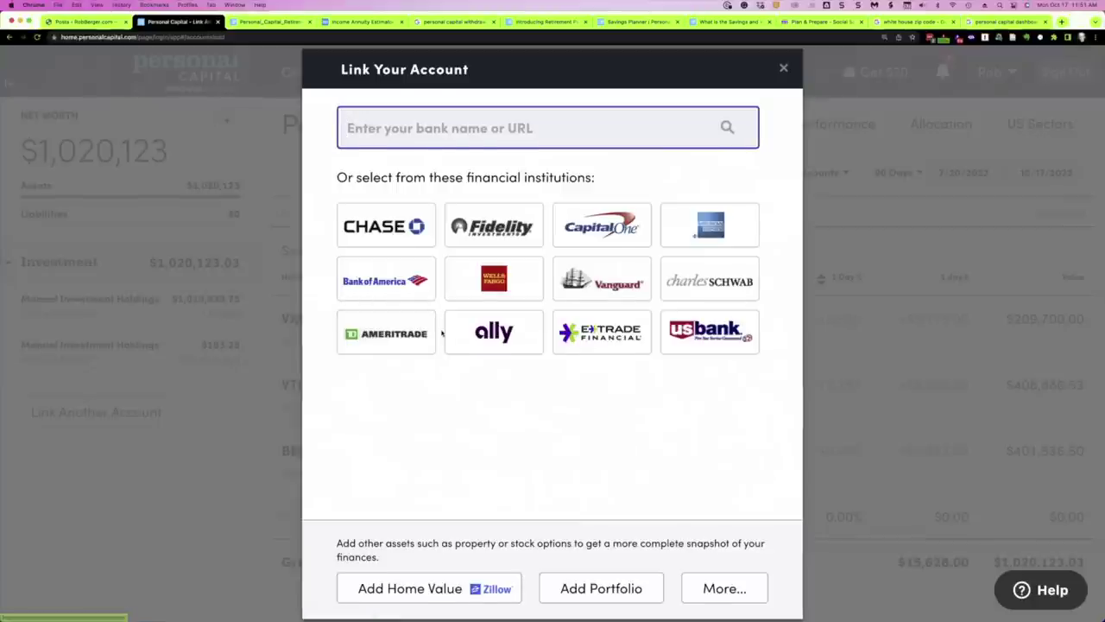
scroll(439, 333, "down", 1)
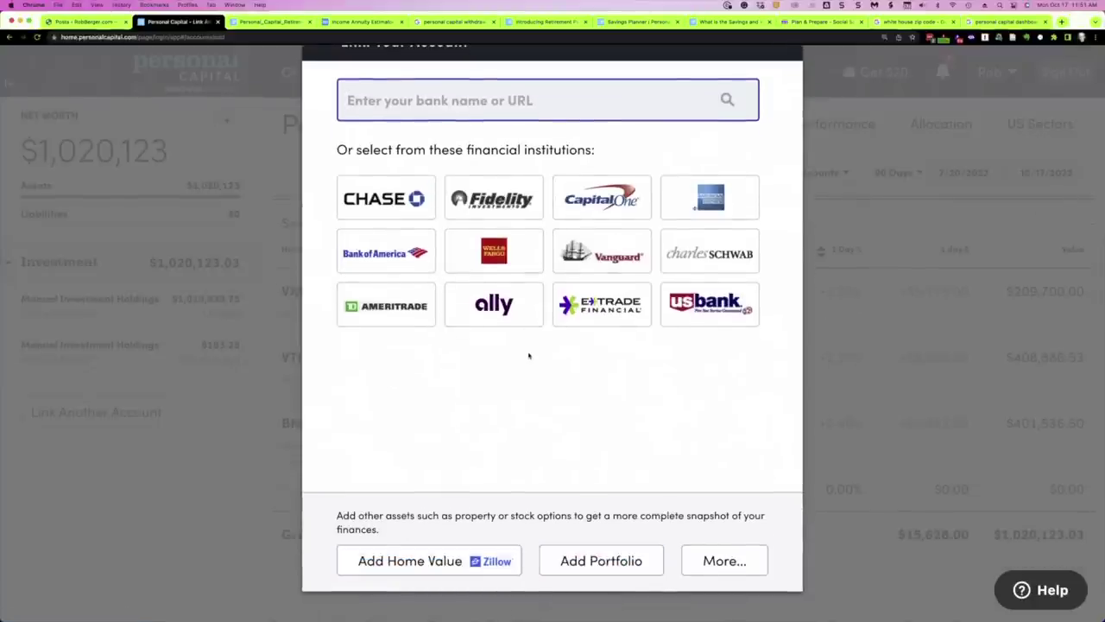
scroll(529, 357, "up", 1)
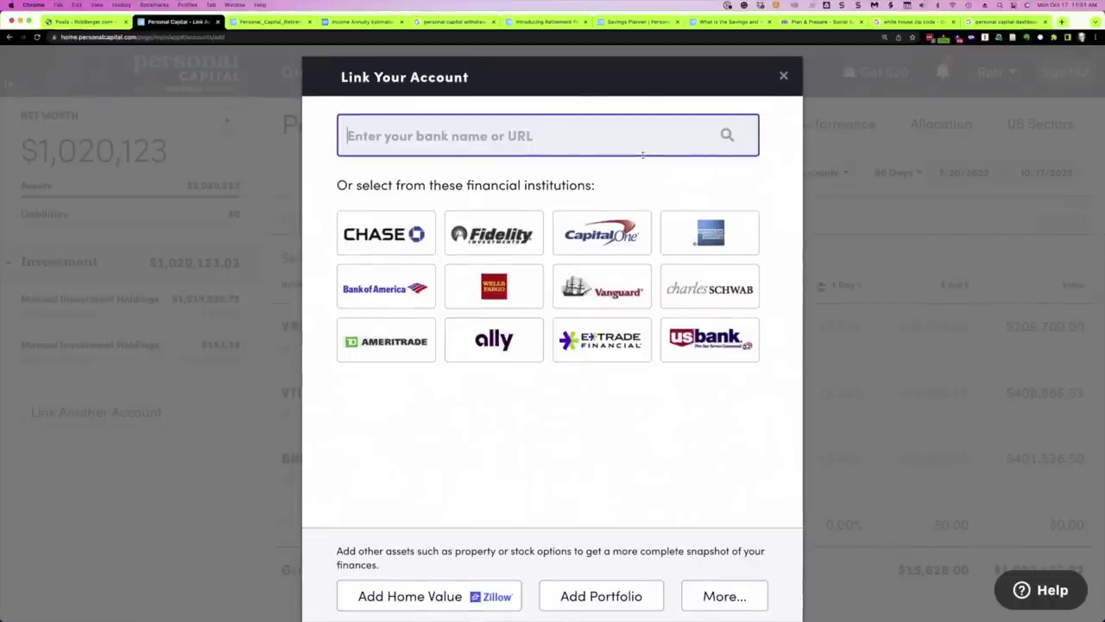
left_click(783, 76)
Step: Open the user profile and review the household person's birth date, retirement age and marital status, saving the details as they are
mouse_move(548, 74)
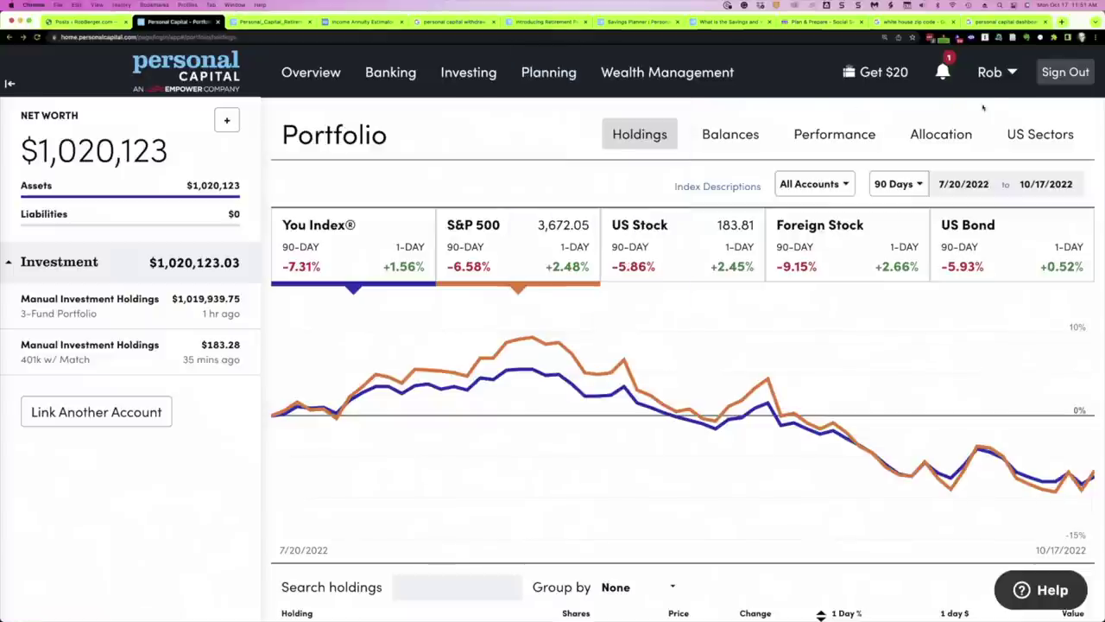
mouse_move(1004, 78)
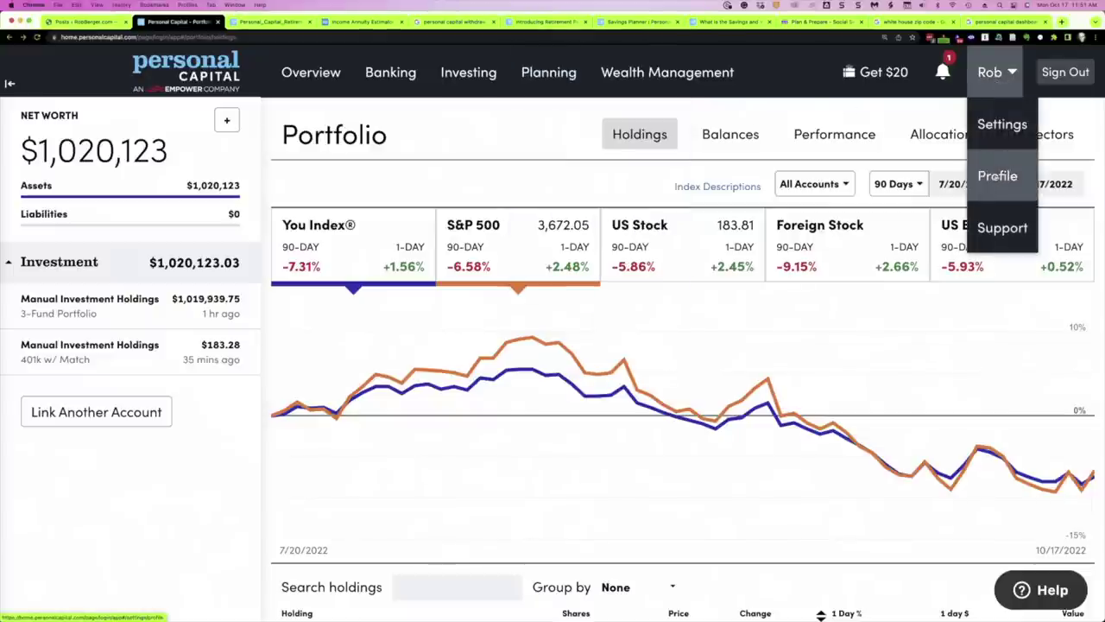
left_click(999, 177)
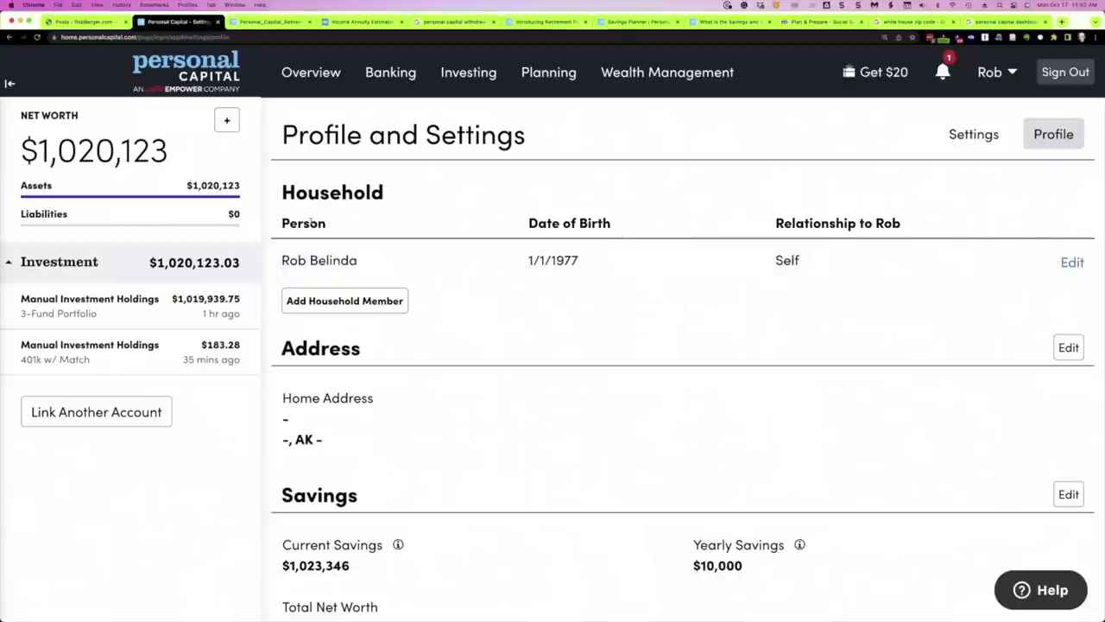
left_click_drag(278, 260, 357, 261)
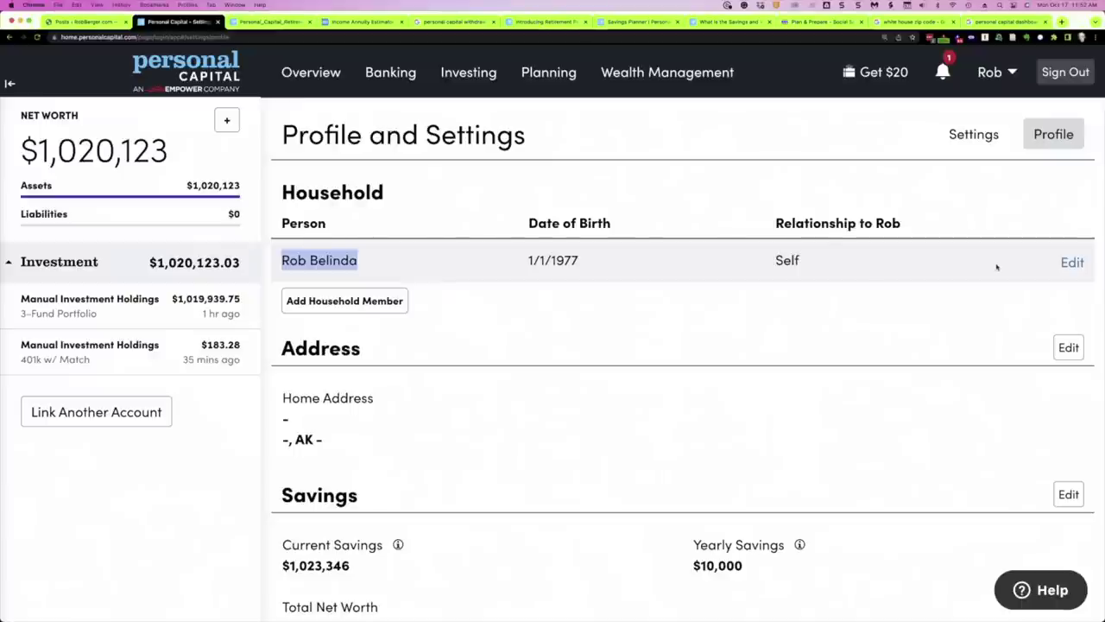
left_click(1071, 263)
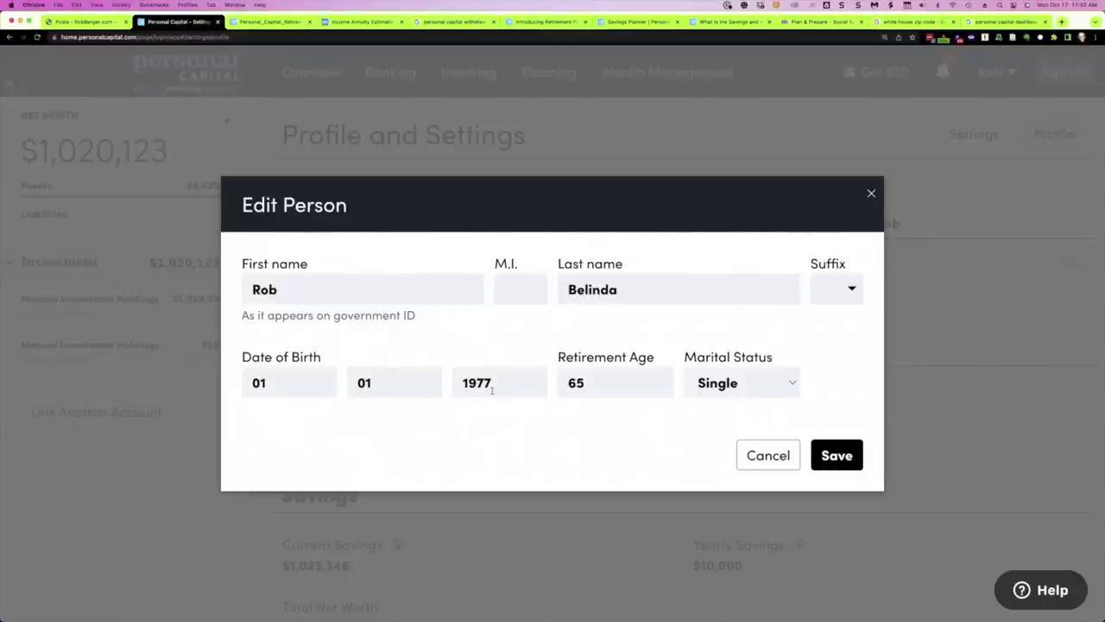
left_click(599, 386)
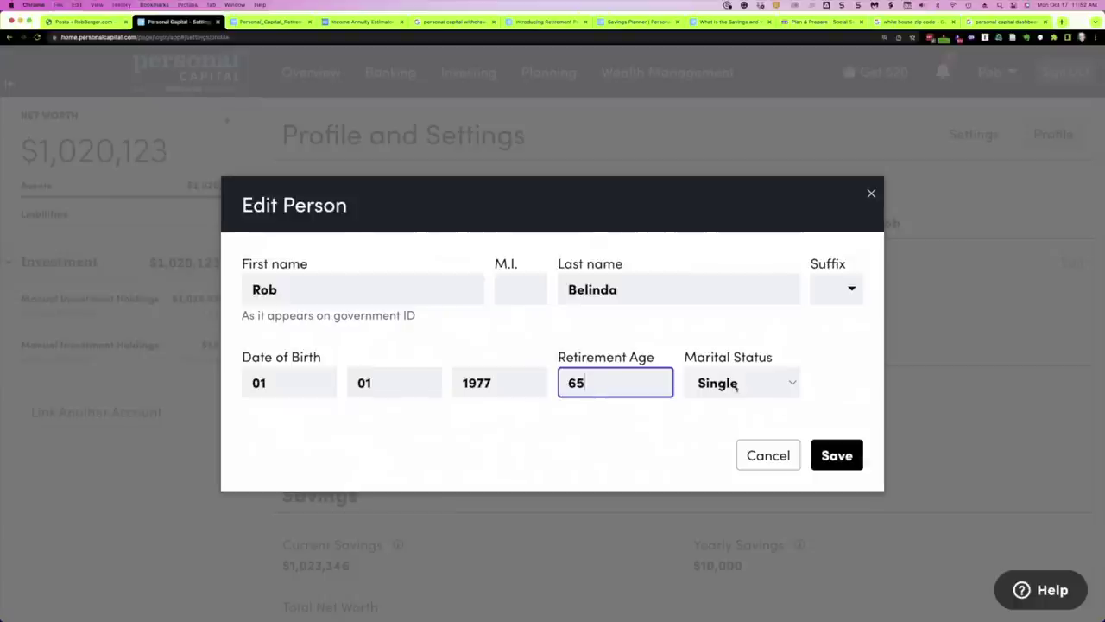
left_click(837, 454)
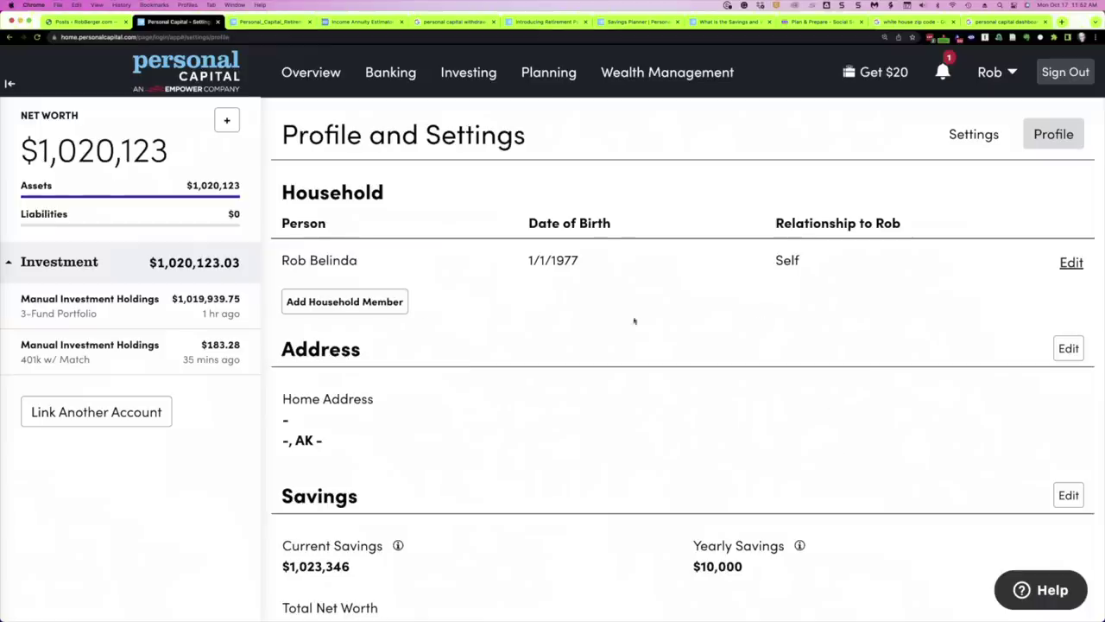
Step: Check which relationship options are offered for a new household member, and cancel without adding anyone
left_click(337, 304)
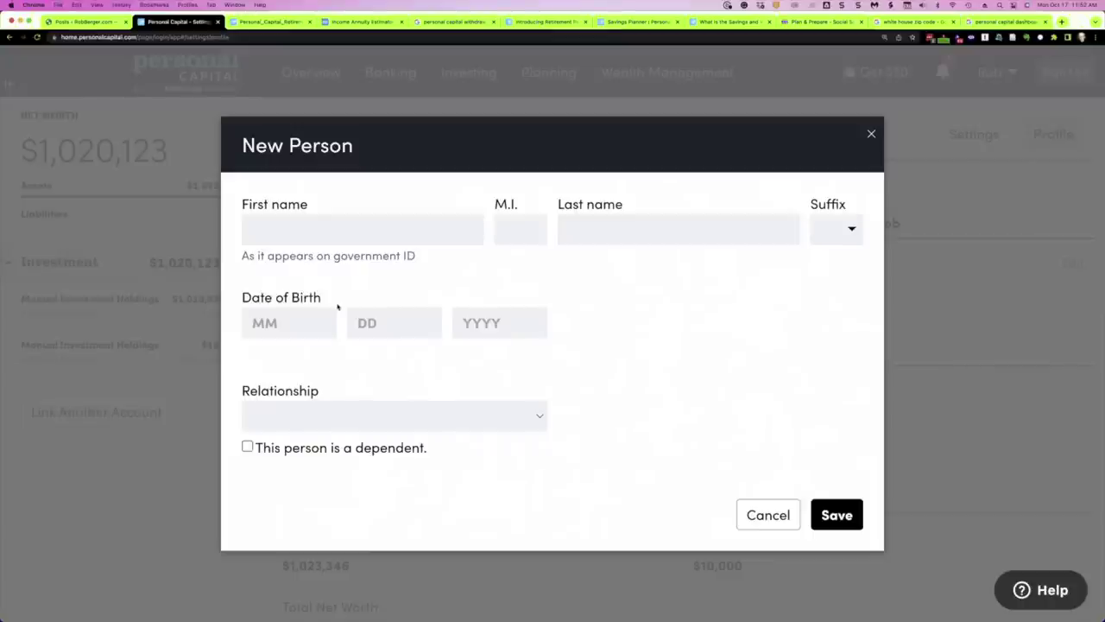
left_click(317, 413)
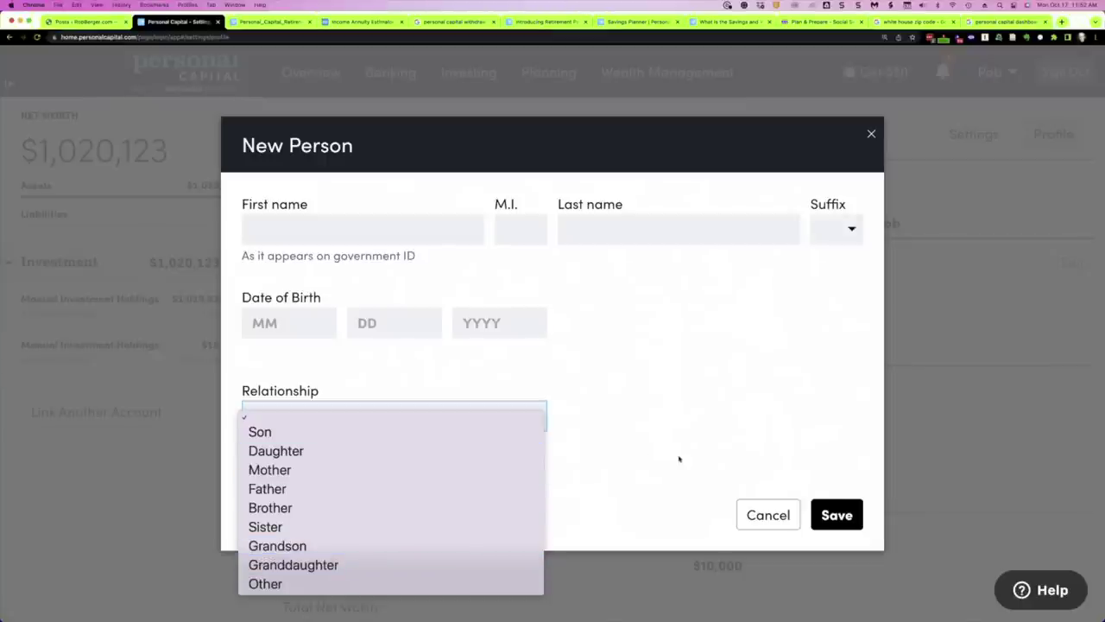
left_click(734, 410)
left_click(767, 515)
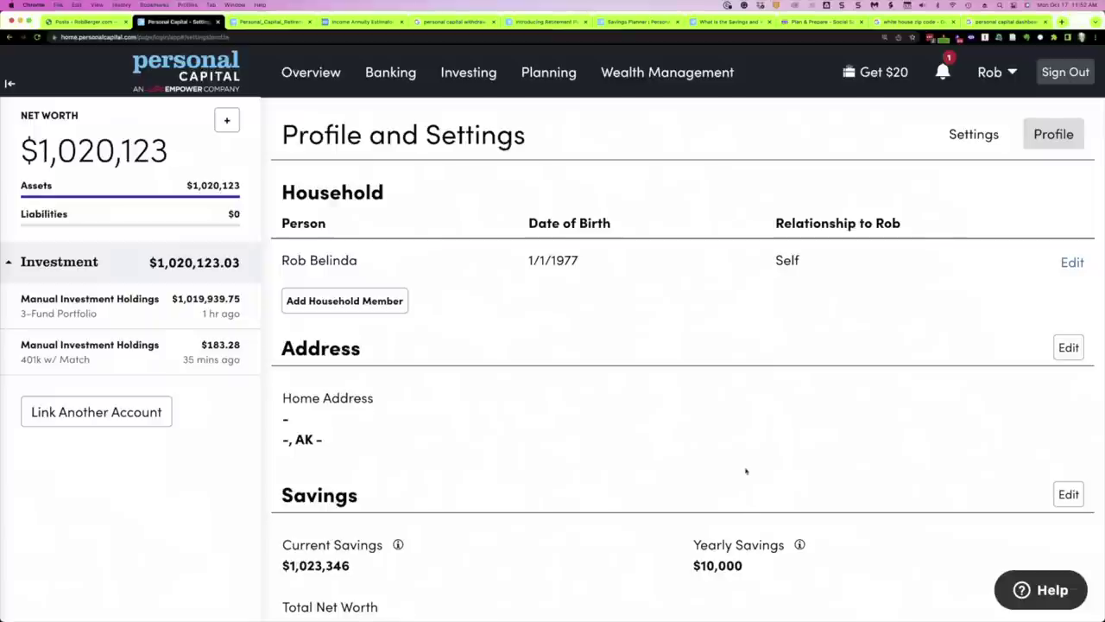
Step: Set the household person's marital status to Married and save
left_click(1071, 263)
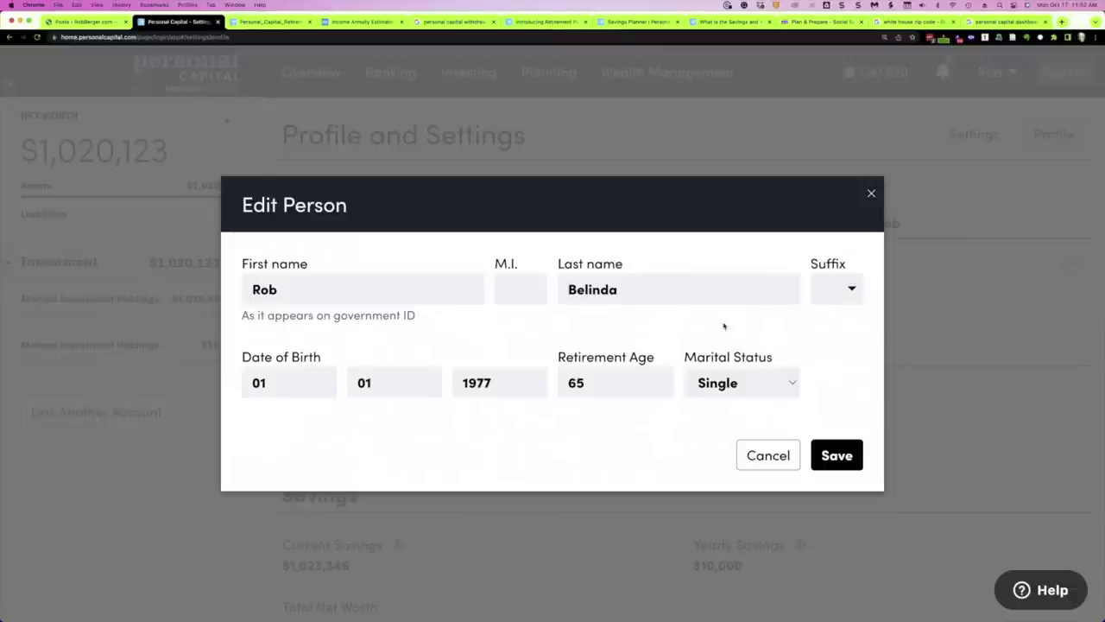
left_click(714, 386)
left_click(715, 403)
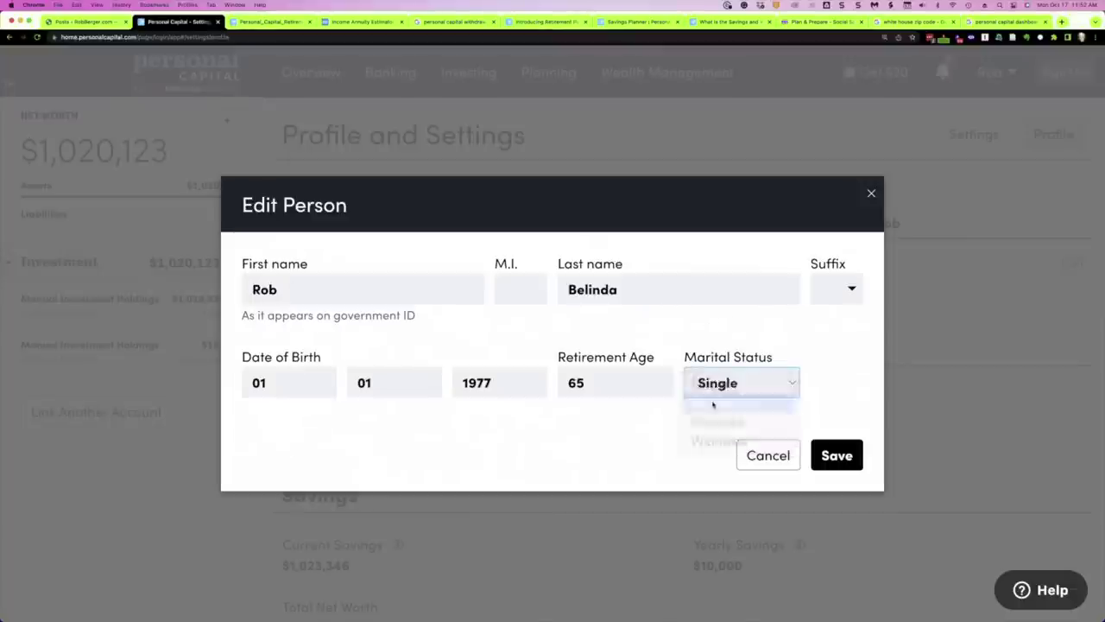
left_click(834, 449)
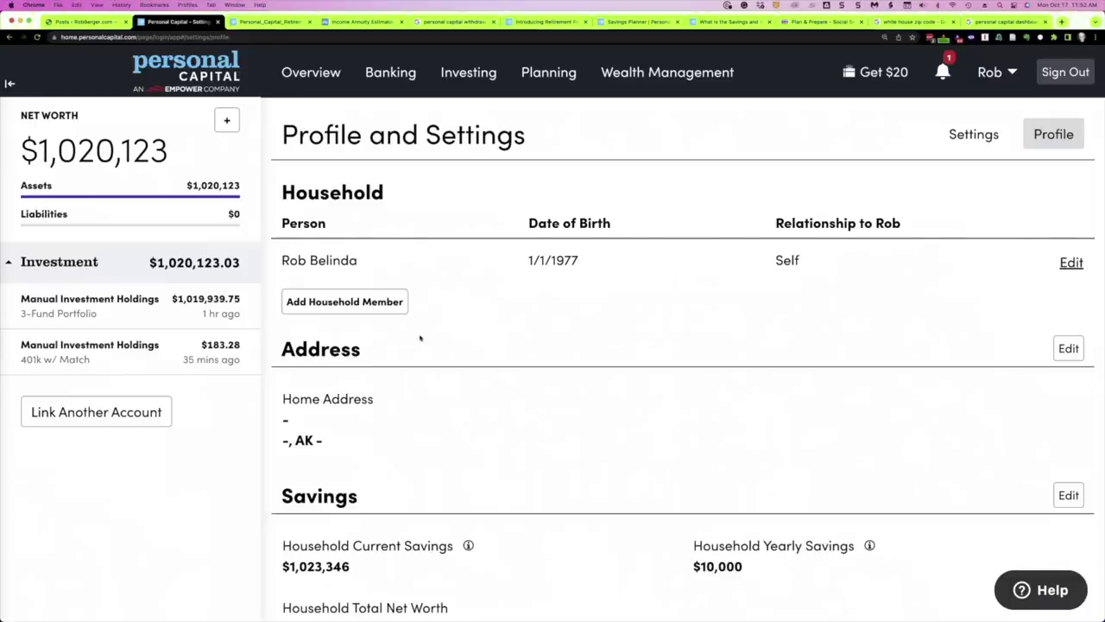
Step: Check the new household member form's relationship options again for a spouse entry, and cancel the form
left_click(362, 302)
left_click(351, 418)
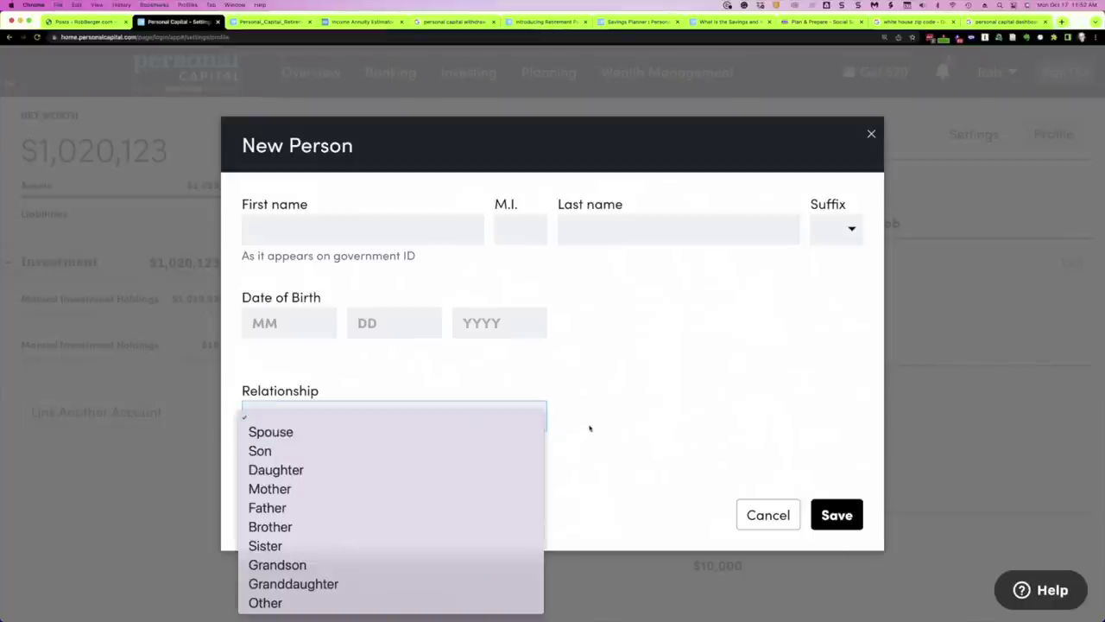
left_click(751, 507)
left_click(754, 513)
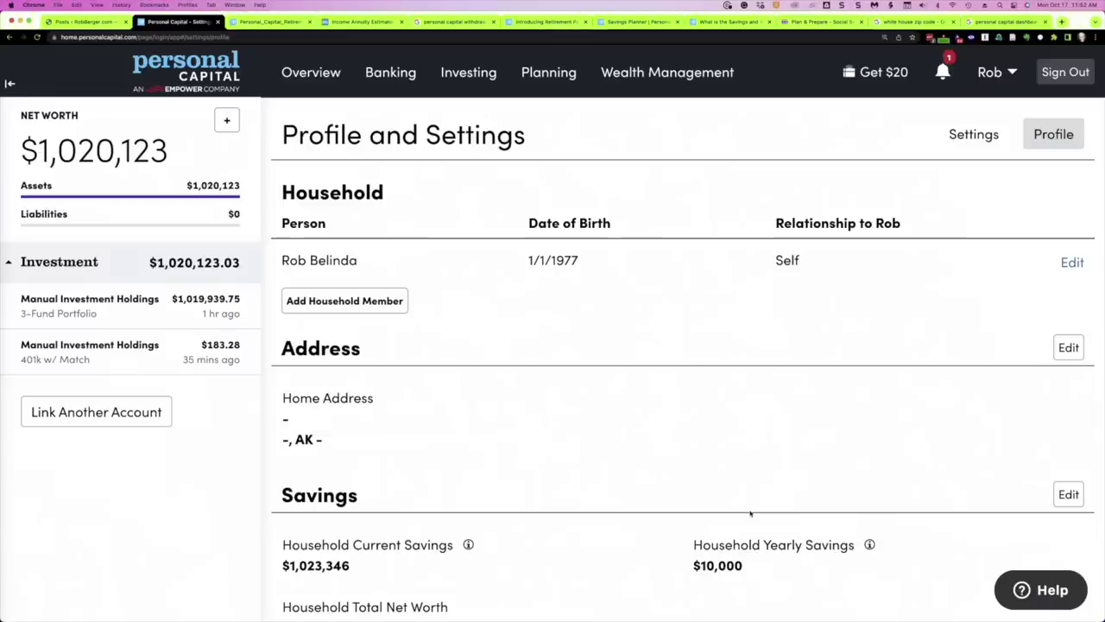
Step: Set the household person's marital status back to Single and save
left_click(1072, 262)
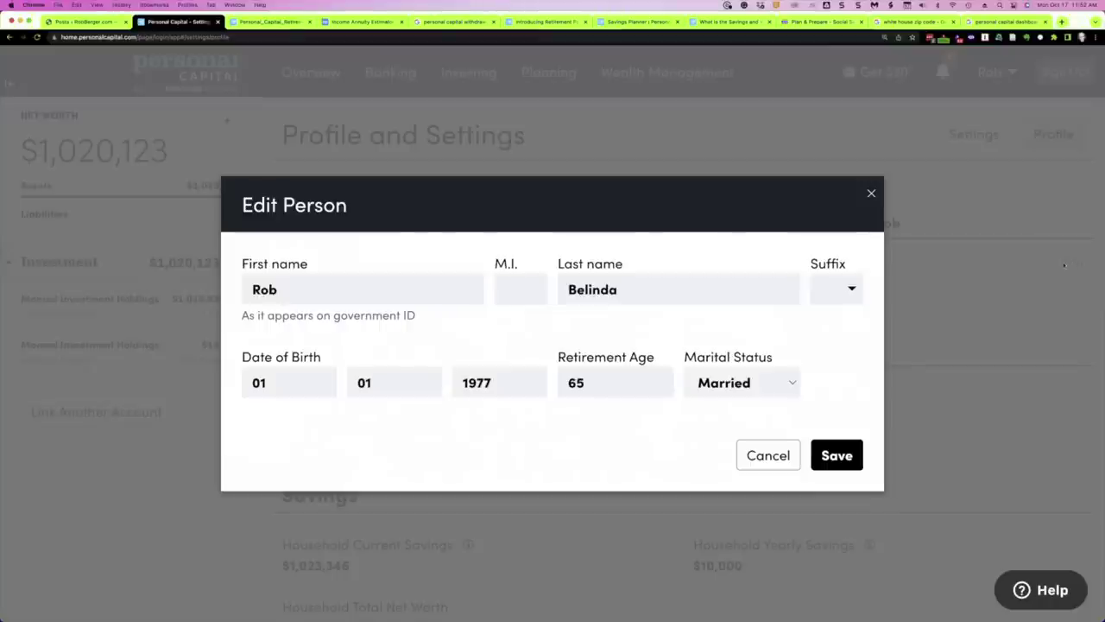
left_click(743, 382)
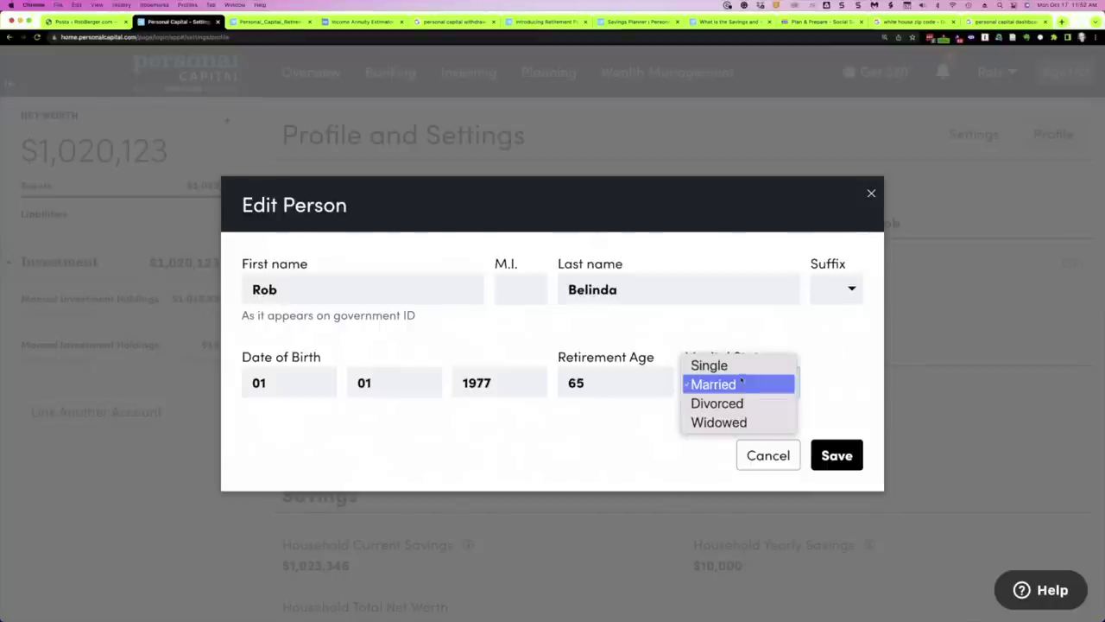
left_click(733, 365)
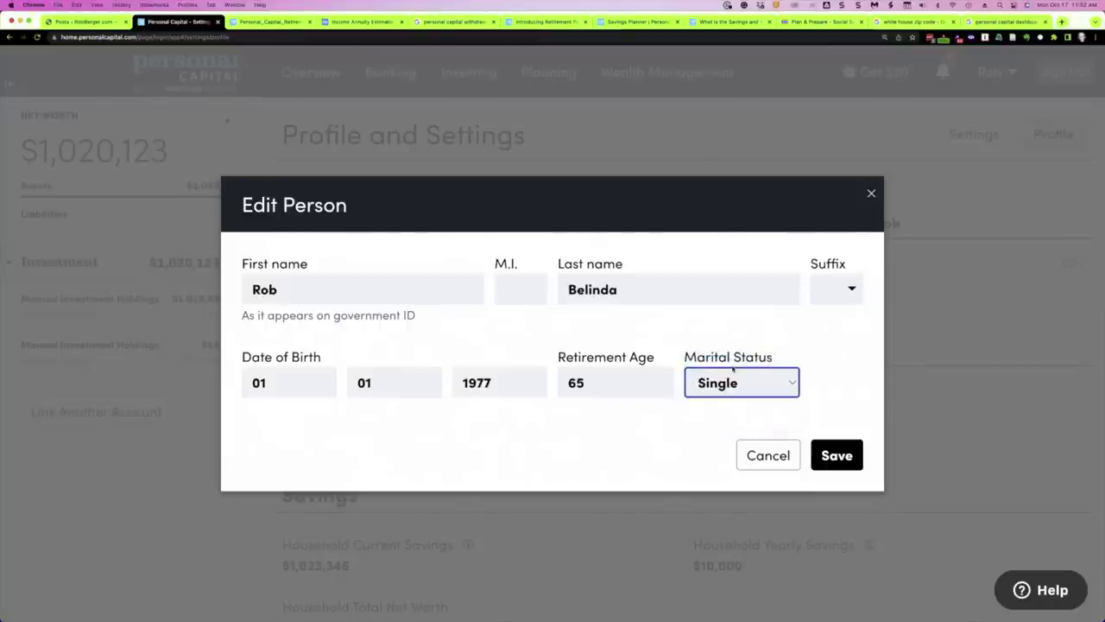
left_click(835, 453)
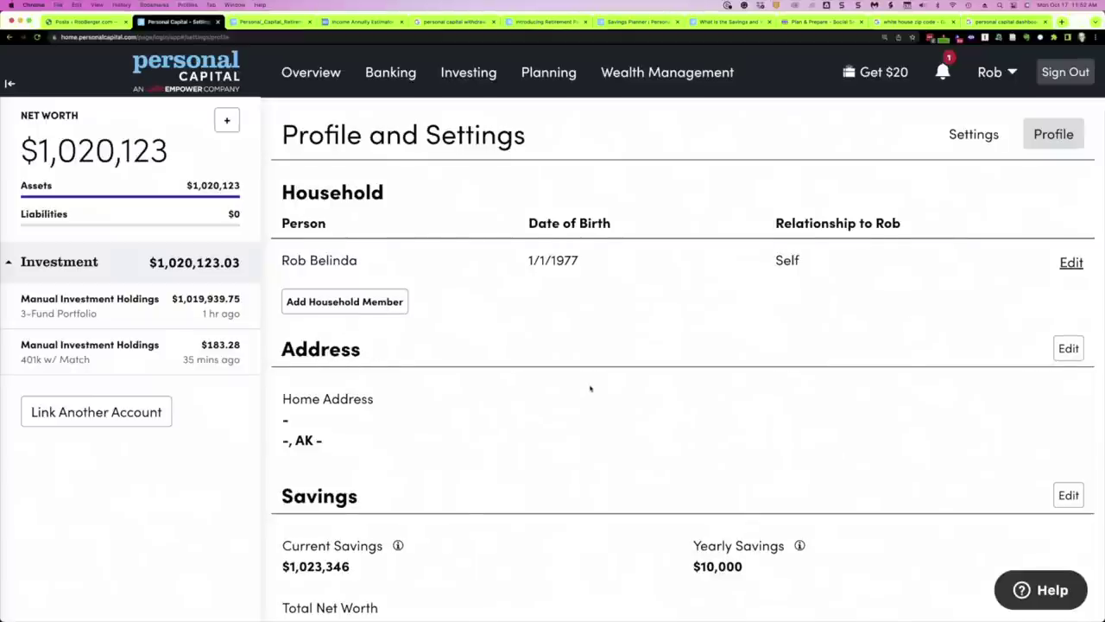
Step: Examine the state given under the profile's home address
scroll(590, 389, "down", 2)
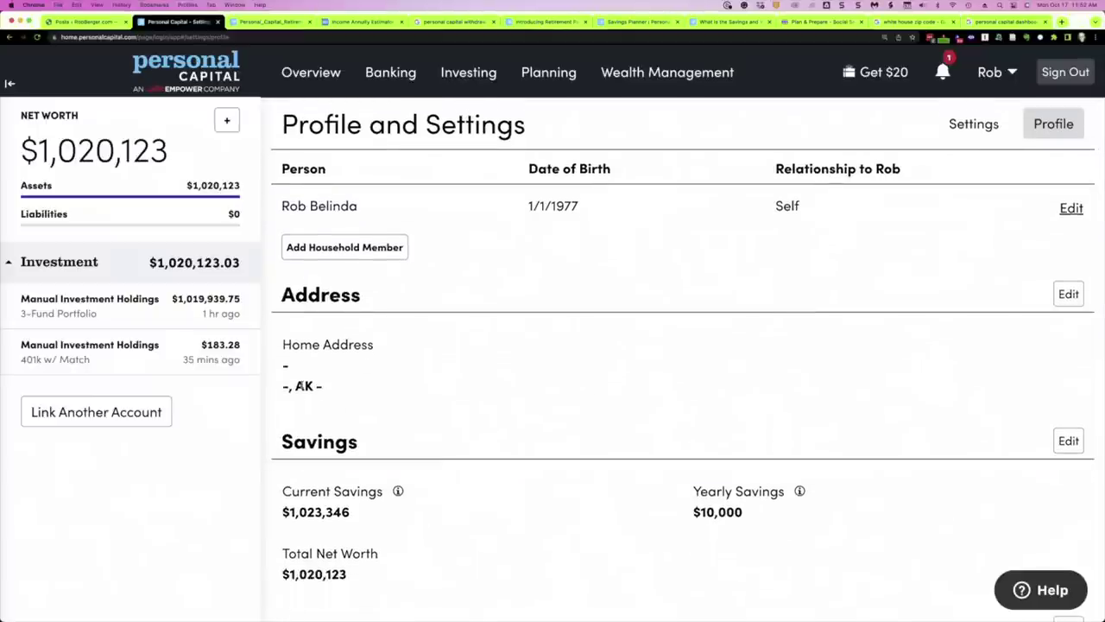
double_click(304, 385)
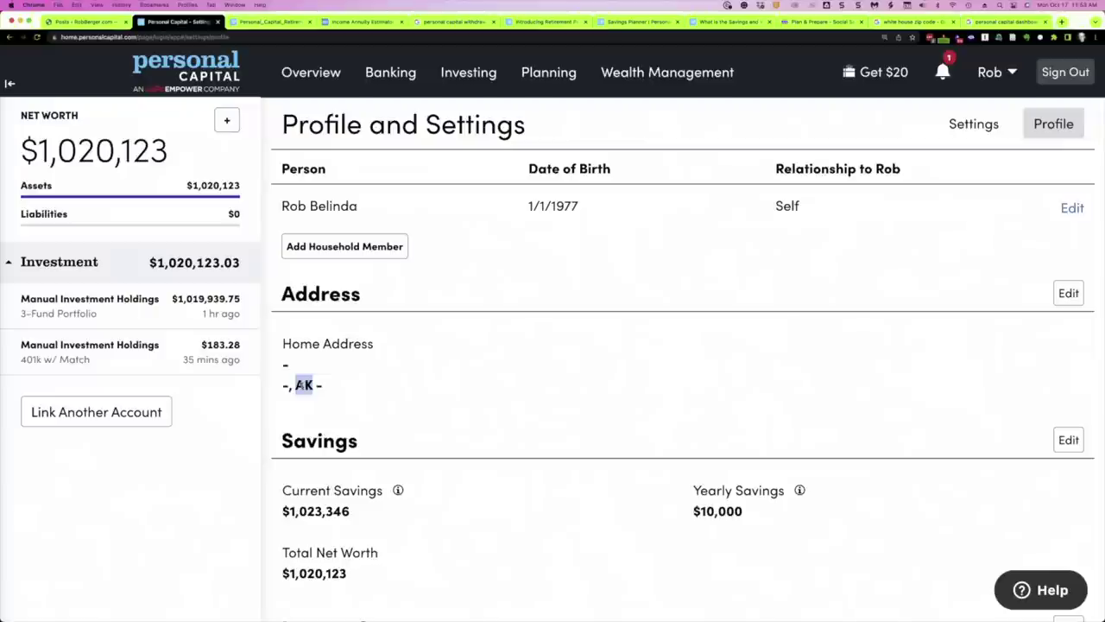
left_click(397, 414)
Step: In the Savings section, turn the total net worth's sync with linked accounts off and on again, and save with yearly savings unedited
scroll(397, 414, "down", 5)
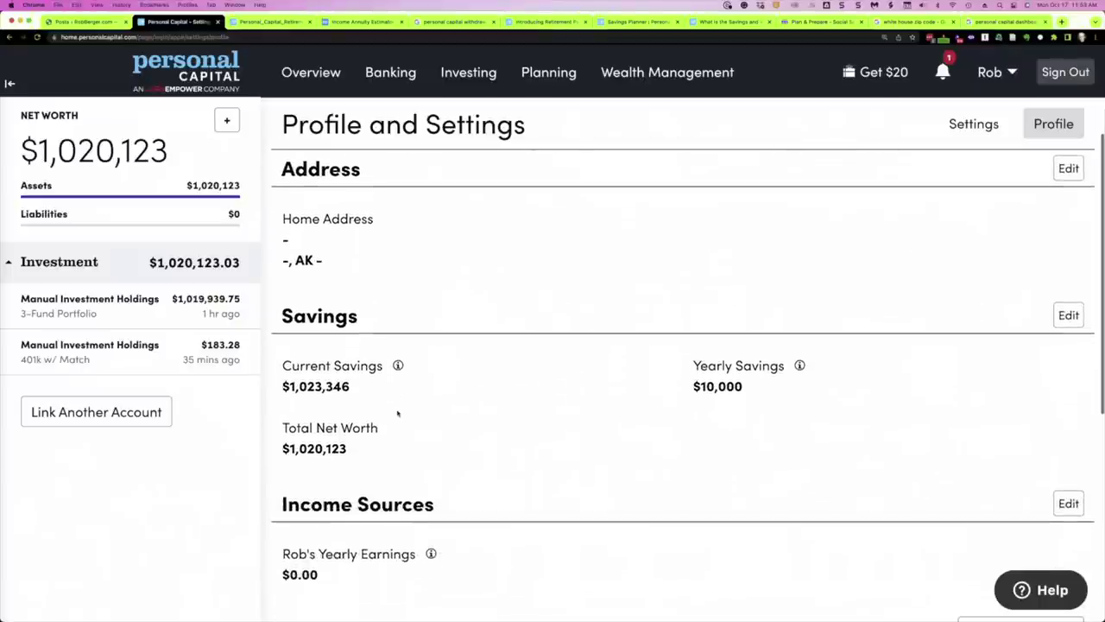
left_click(1068, 257)
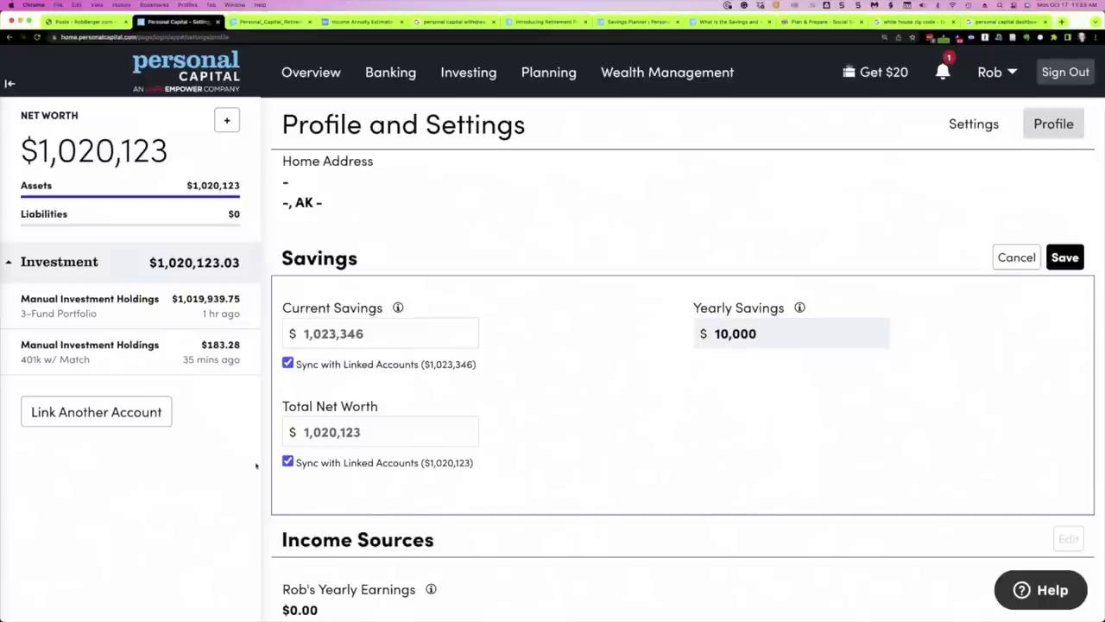
left_click(287, 461)
double_click(350, 432)
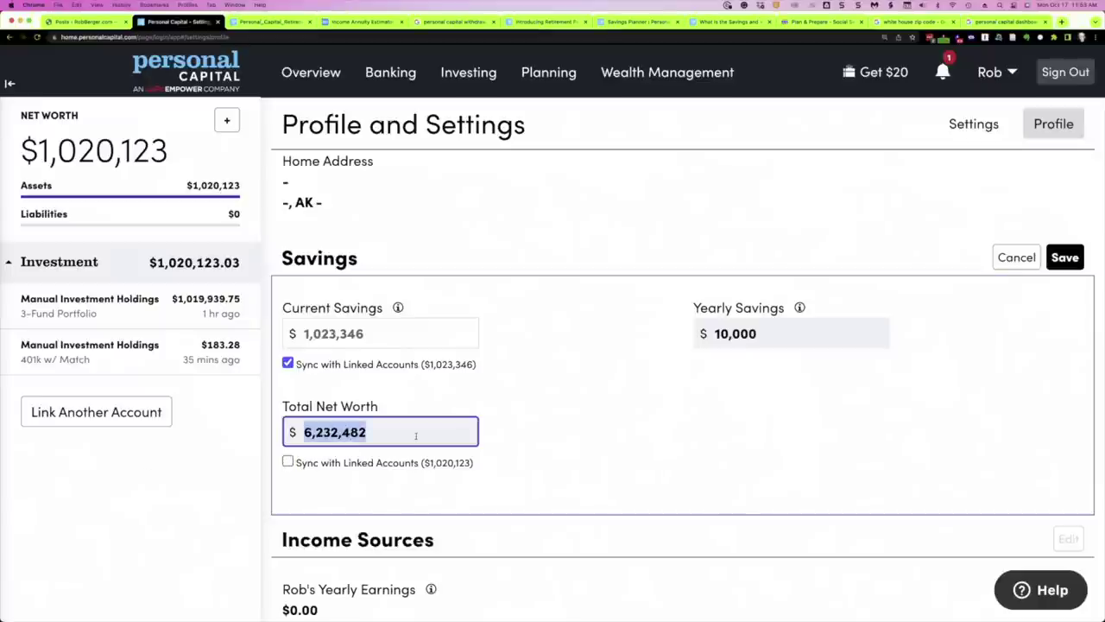
left_click(287, 462)
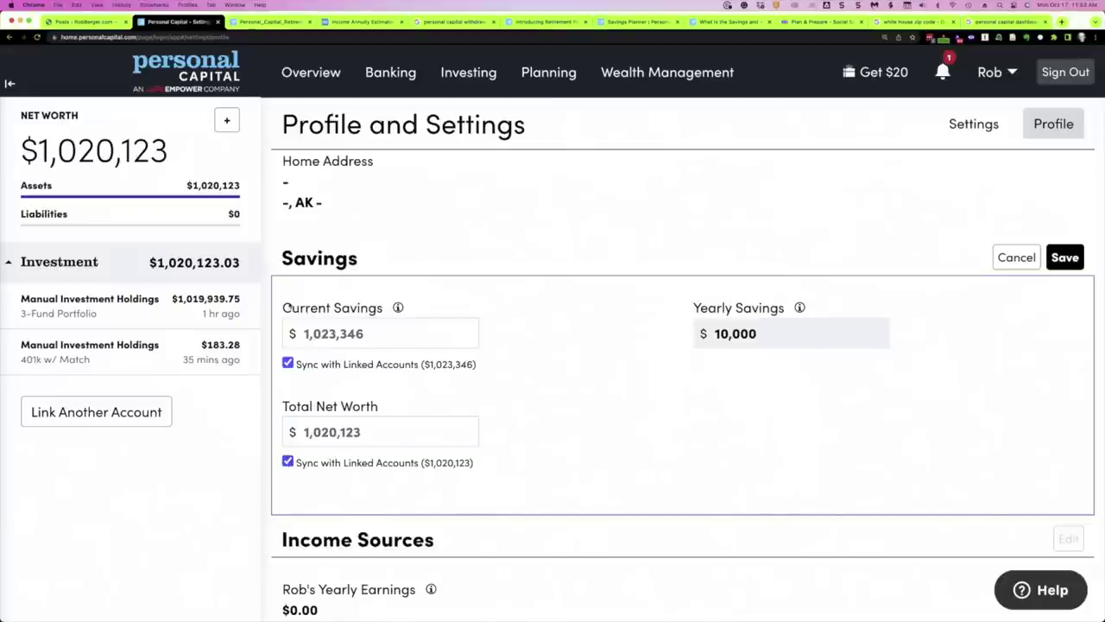
left_click(763, 332)
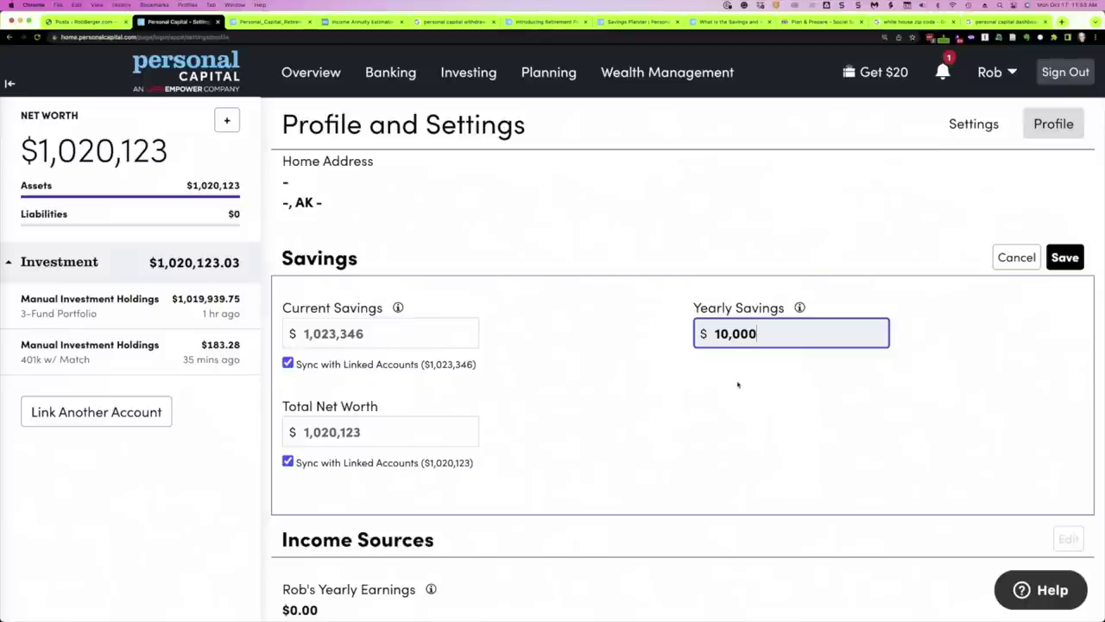
left_click(1065, 256)
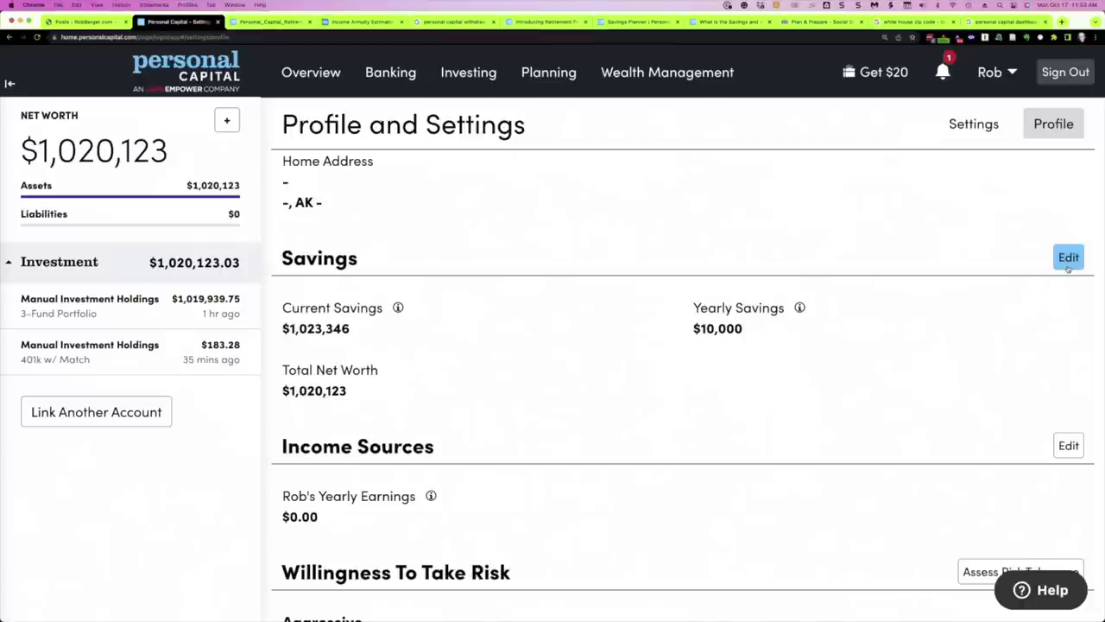
Step: Review the profile's income sources and risk willingness, then open the risk tolerance assessment and close it without answering
scroll(556, 367, "down", 3)
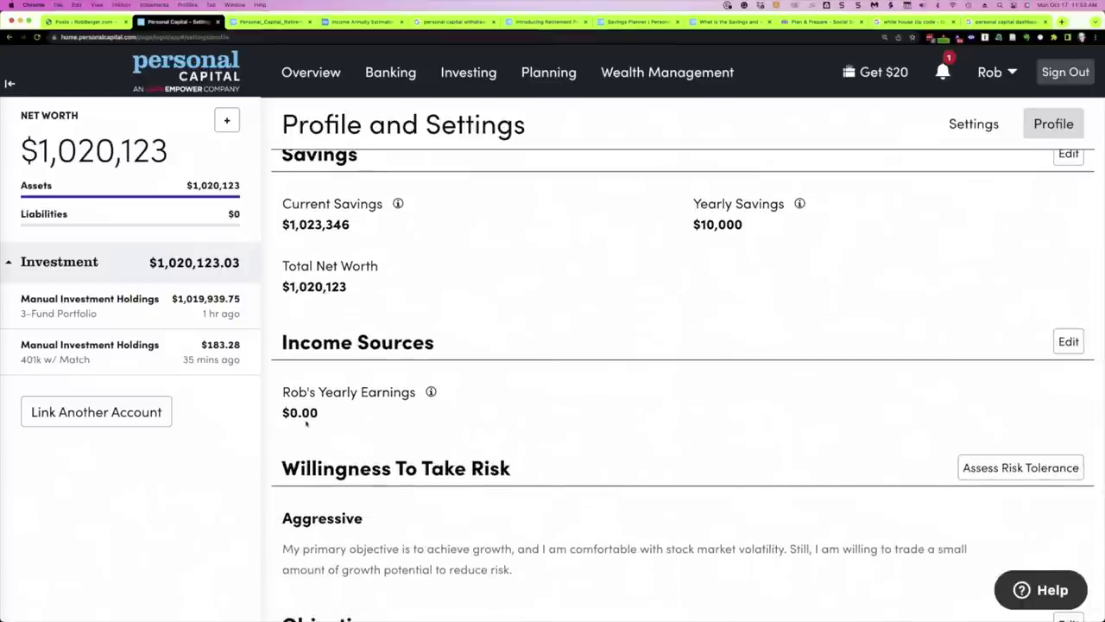
scroll(306, 421, "down", 4)
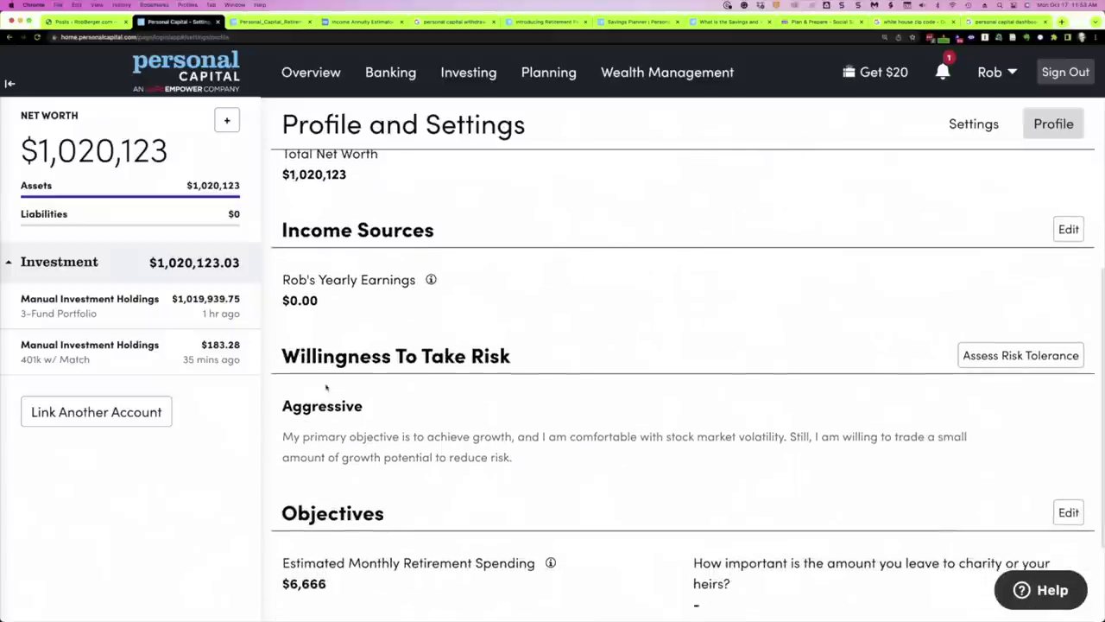
left_click(985, 355)
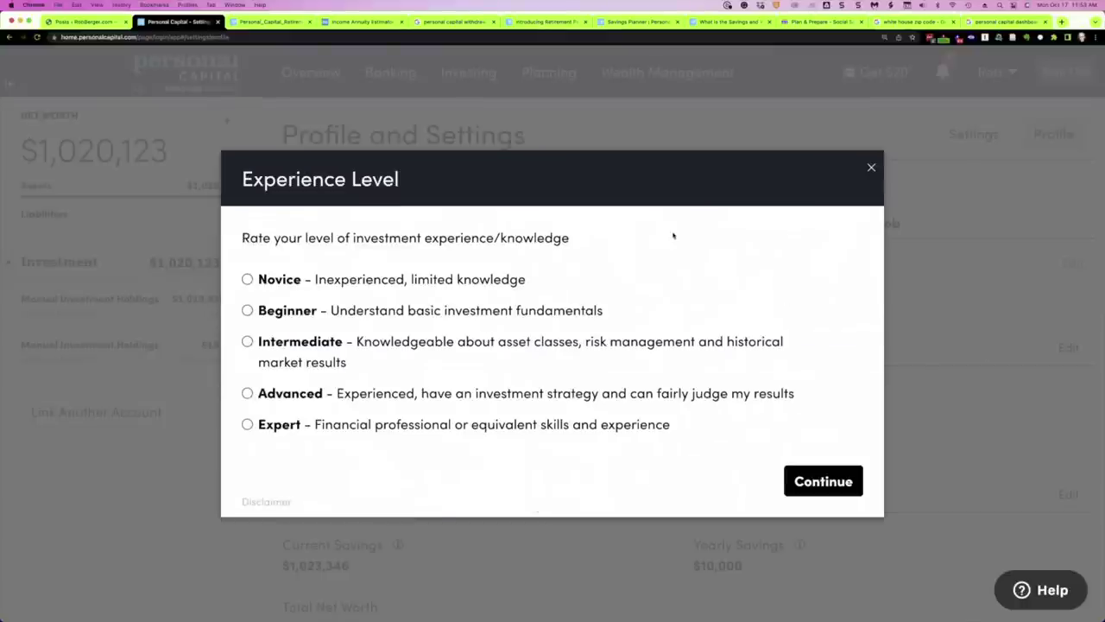
left_click(871, 168)
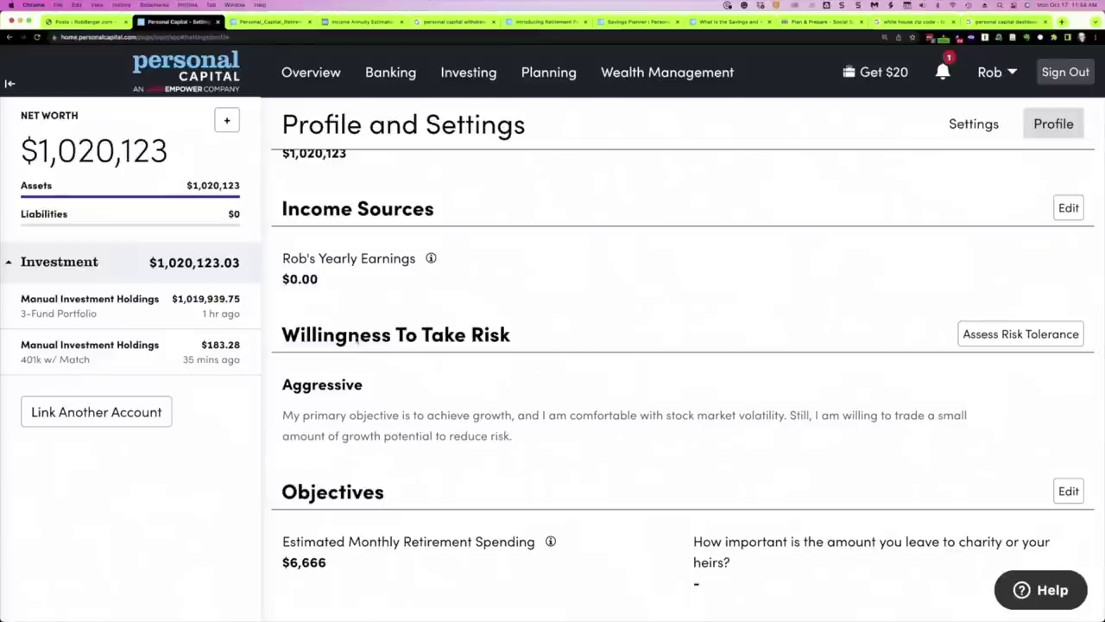
Step: Open the Objectives section for editing and check the monthly retirement spending field and the options for charity or heirs, without choosing one
scroll(337, 386, "down", 3)
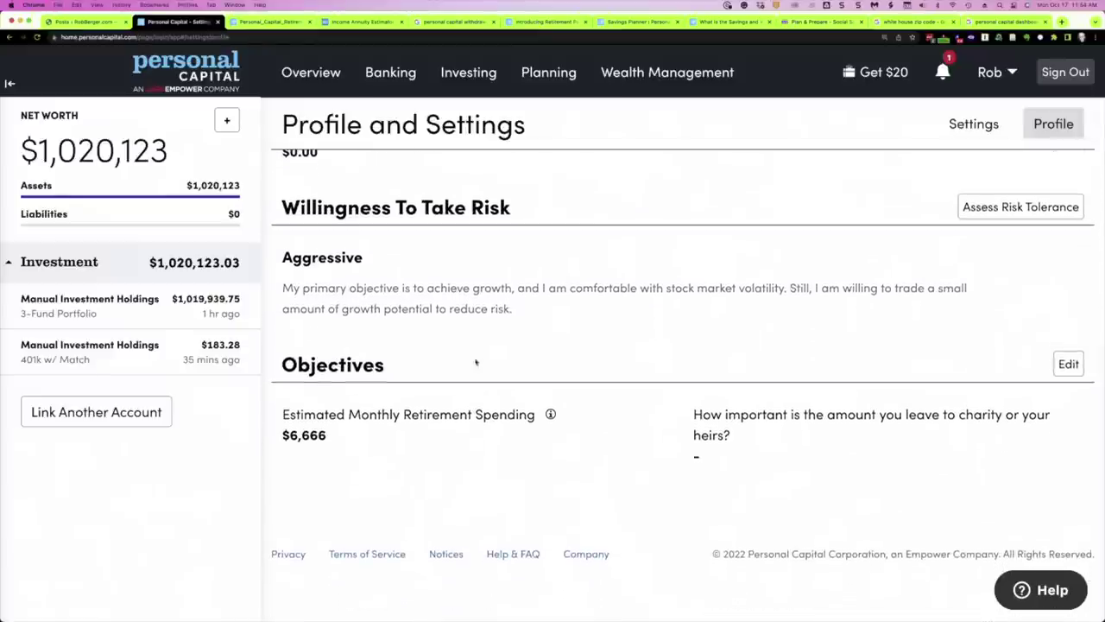
left_click(1069, 363)
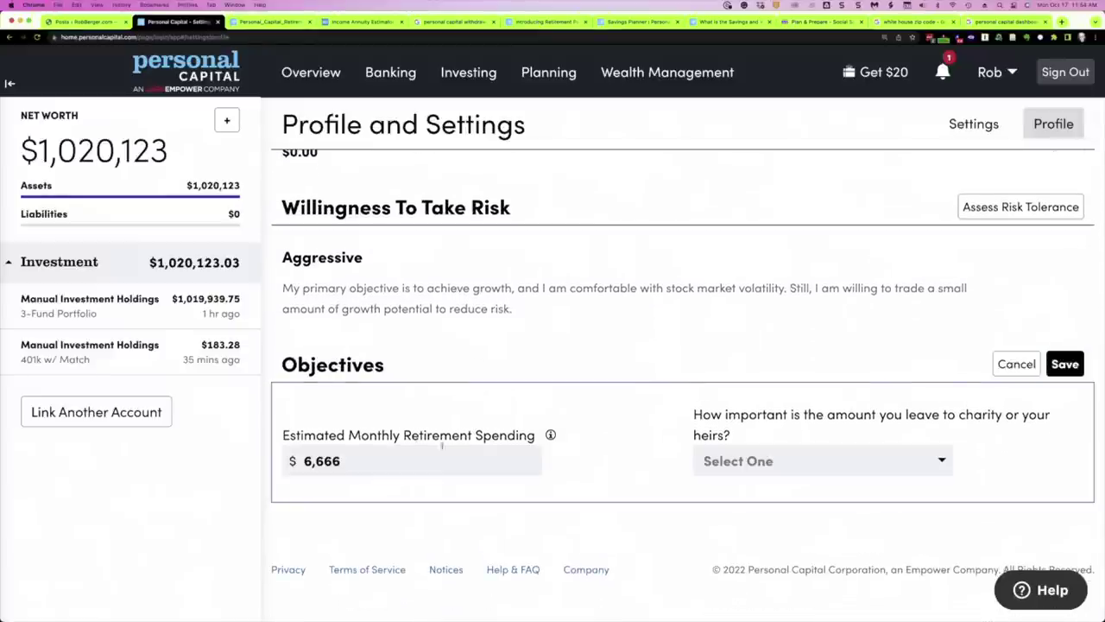
left_click(396, 467)
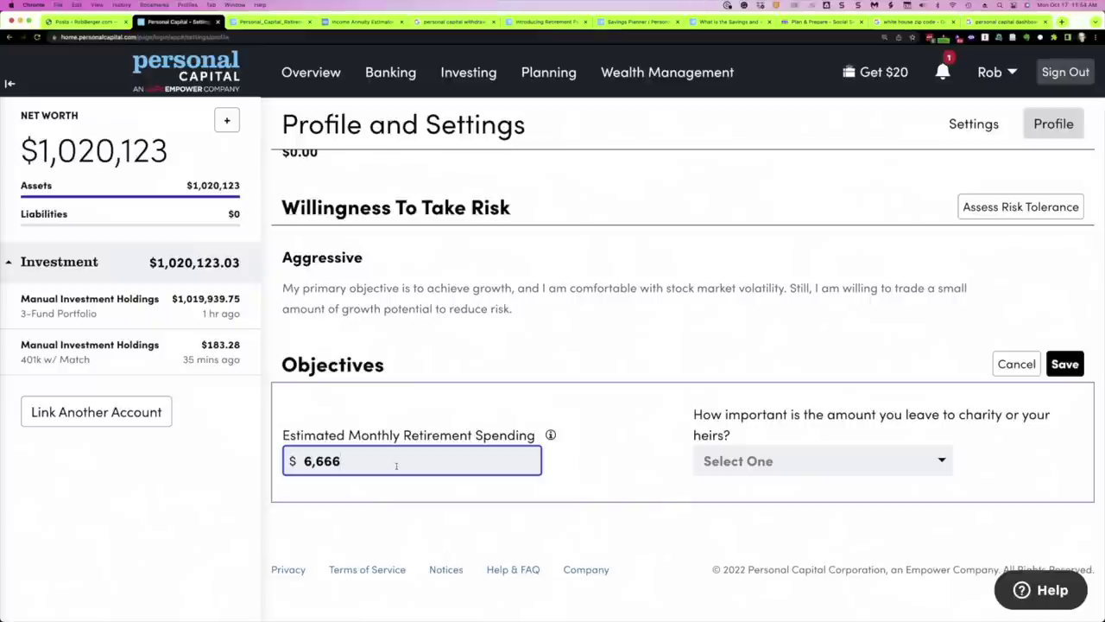
left_click(777, 465)
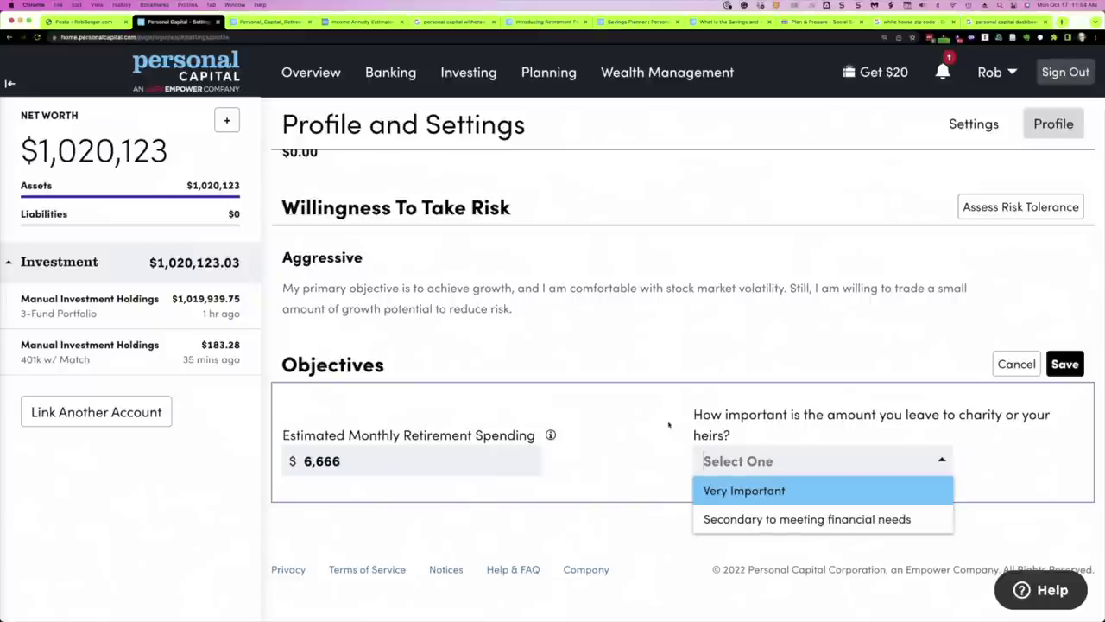
left_click(668, 424)
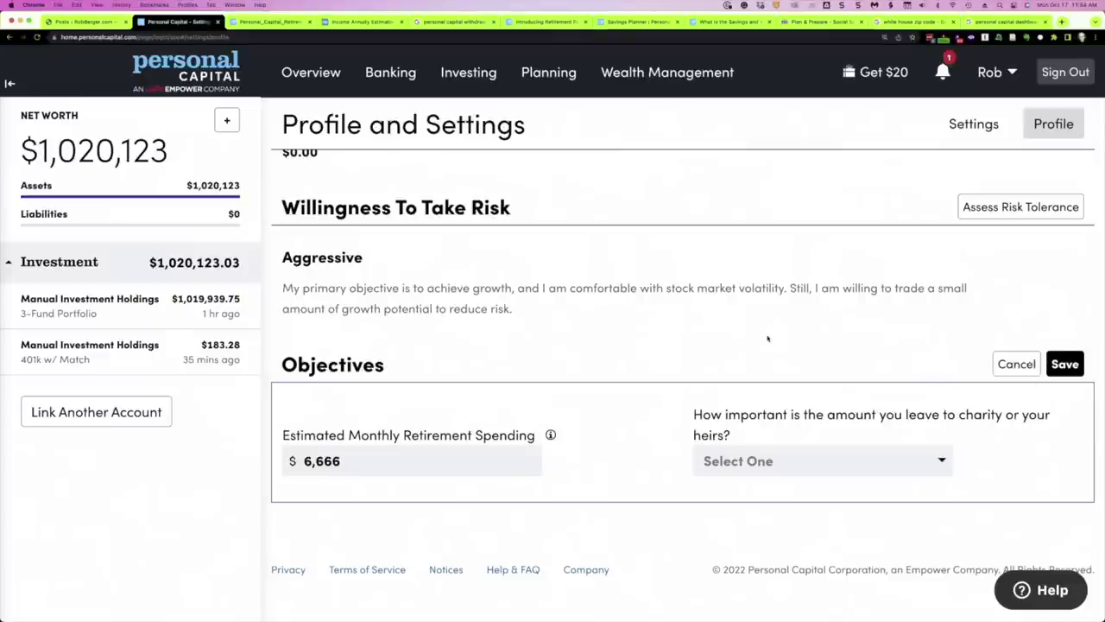
Step: Open the Retirement Planner and view its linked accounts before returning to the list of scenarios
scroll(768, 338, "up", 10)
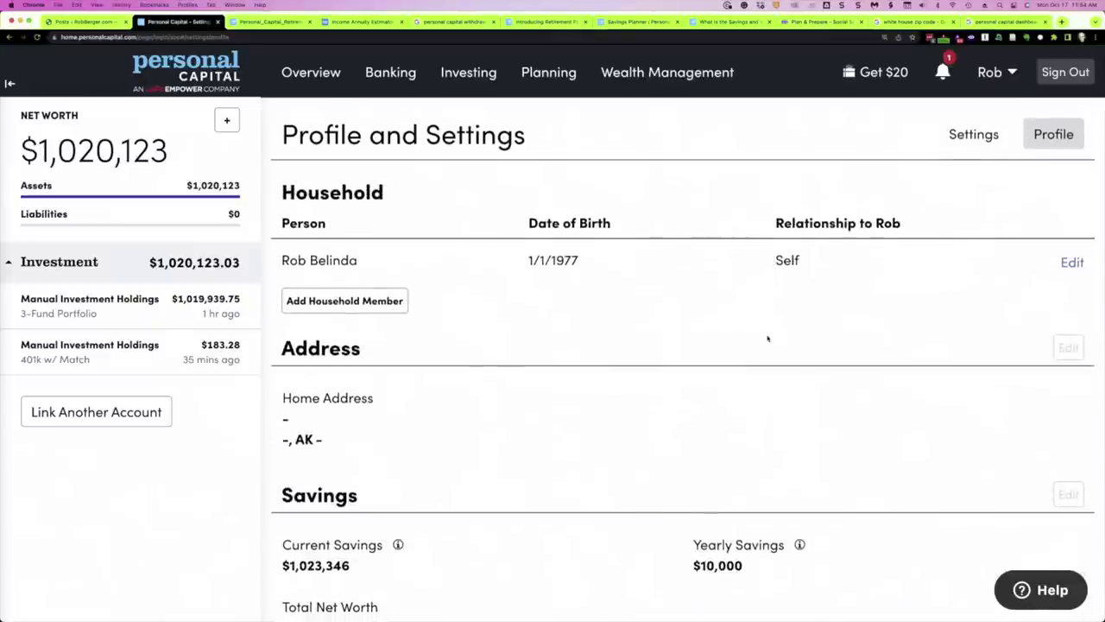
left_click(992, 72)
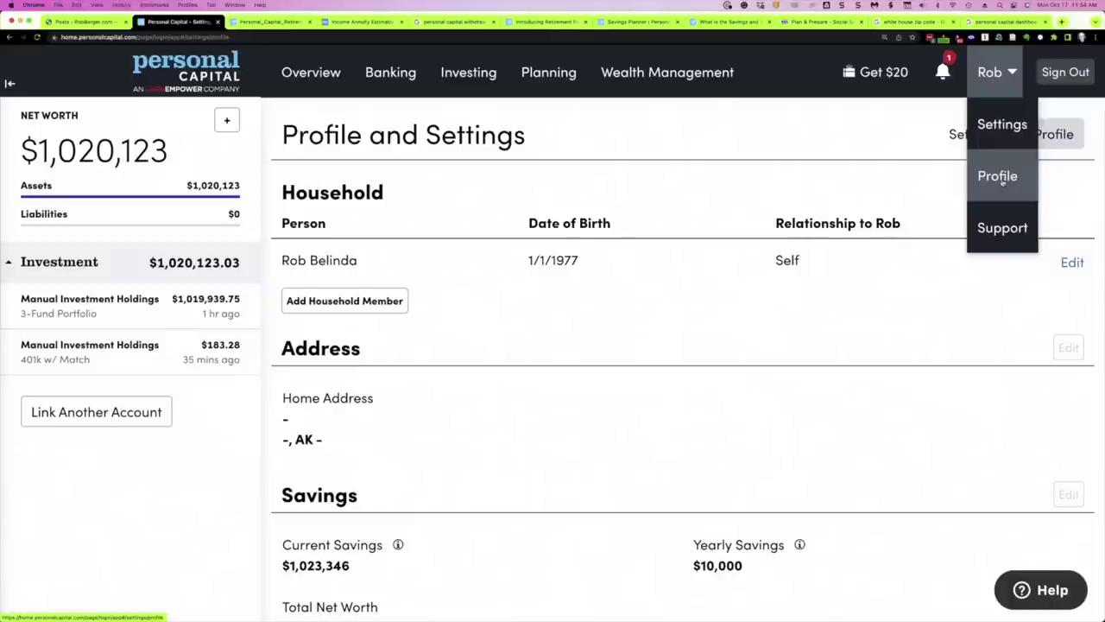
mouse_move(553, 78)
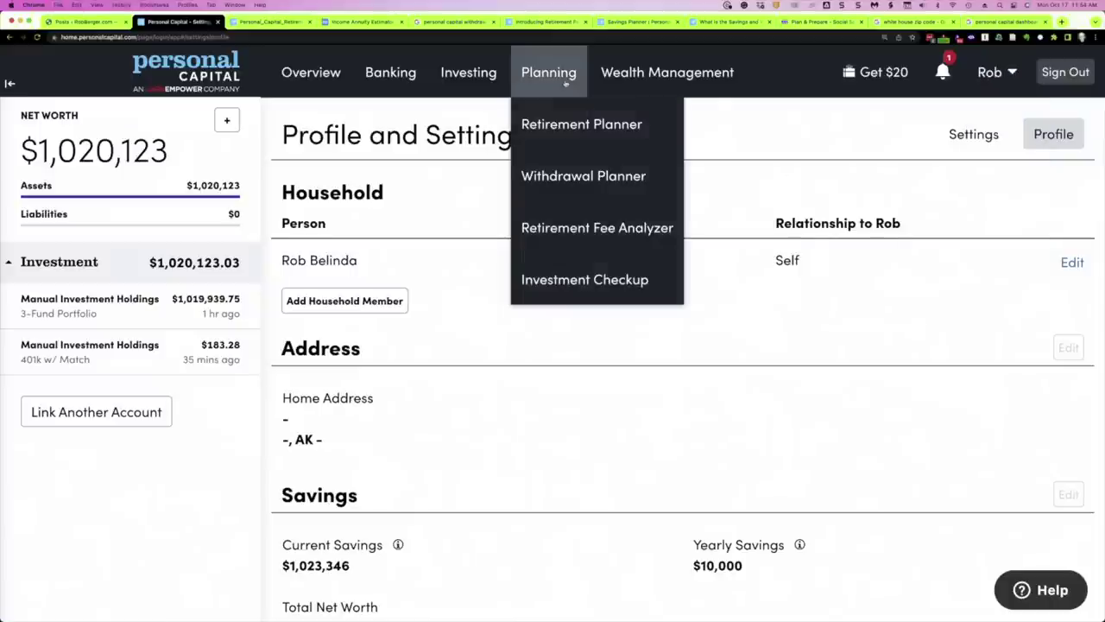
left_click(559, 126)
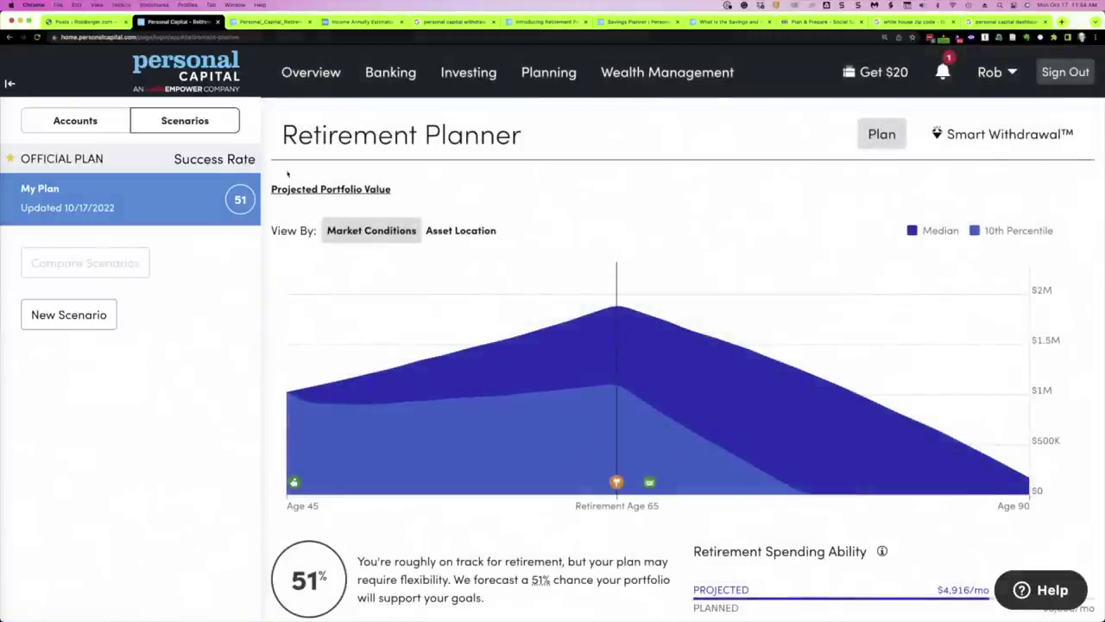
left_click(60, 124)
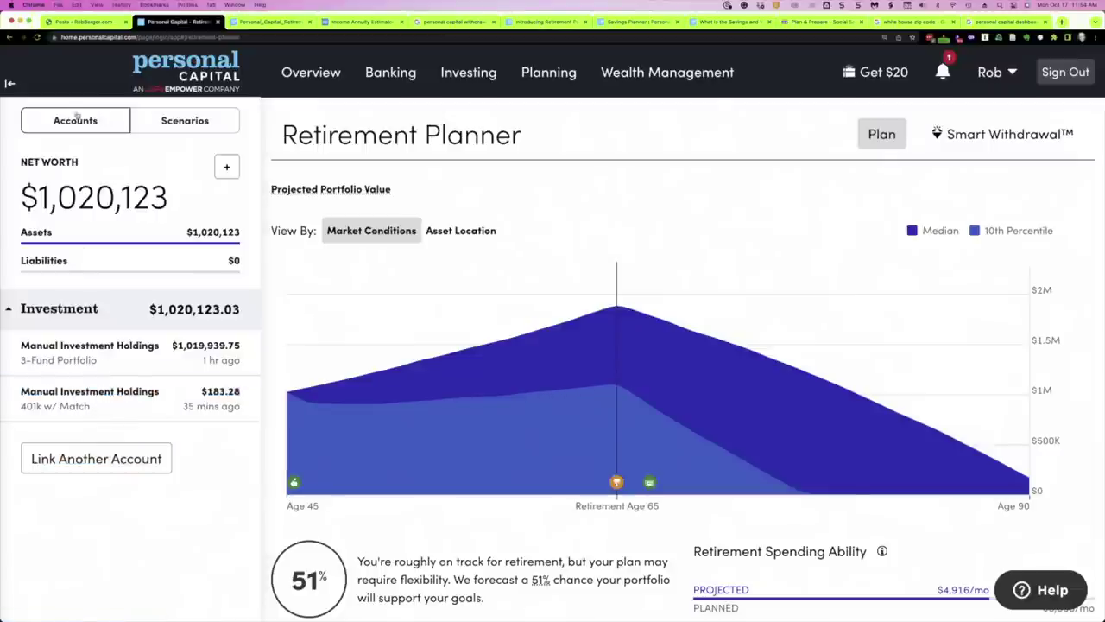
left_click(170, 126)
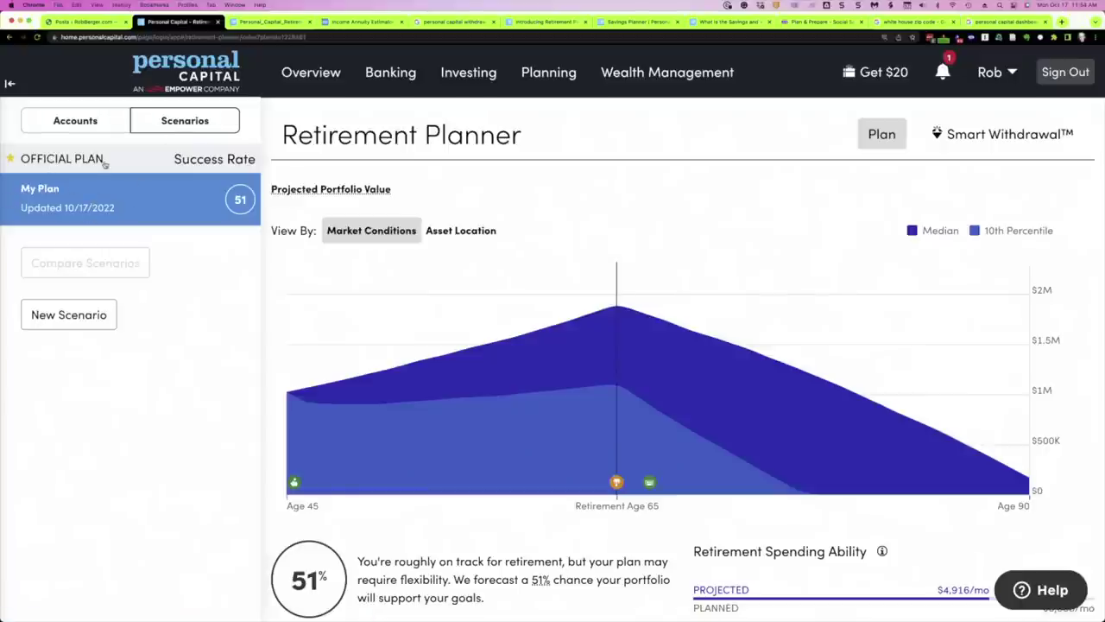
Step: Examine the projected portfolio value by market conditions, then view it by asset location and inspect the values at different ages
mouse_move(57, 207)
scroll(585, 328, "down", 1)
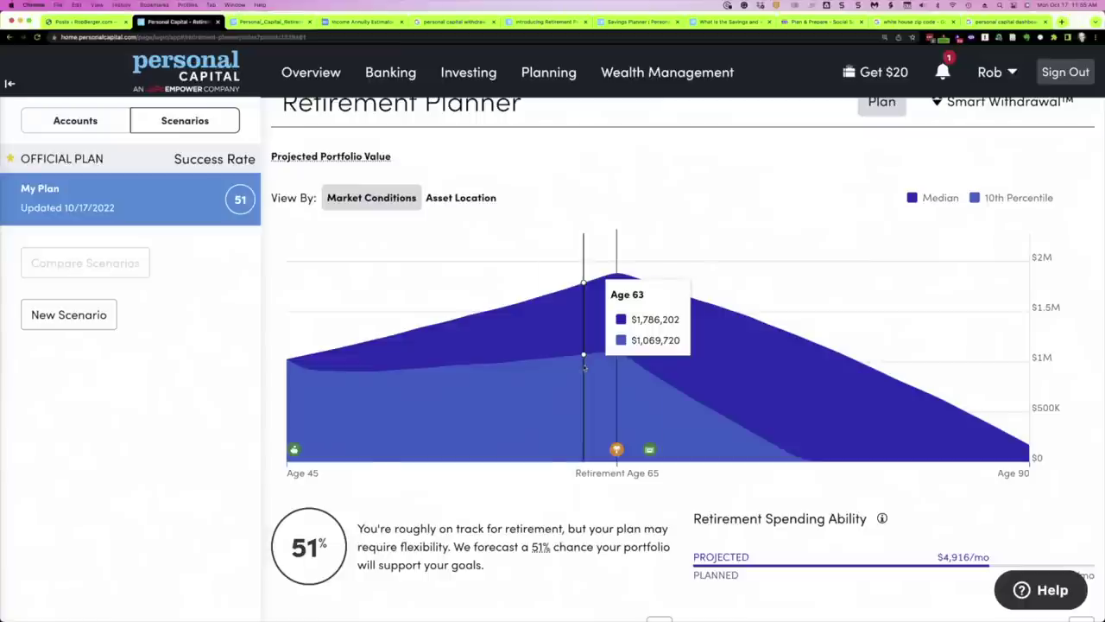
left_click(455, 197)
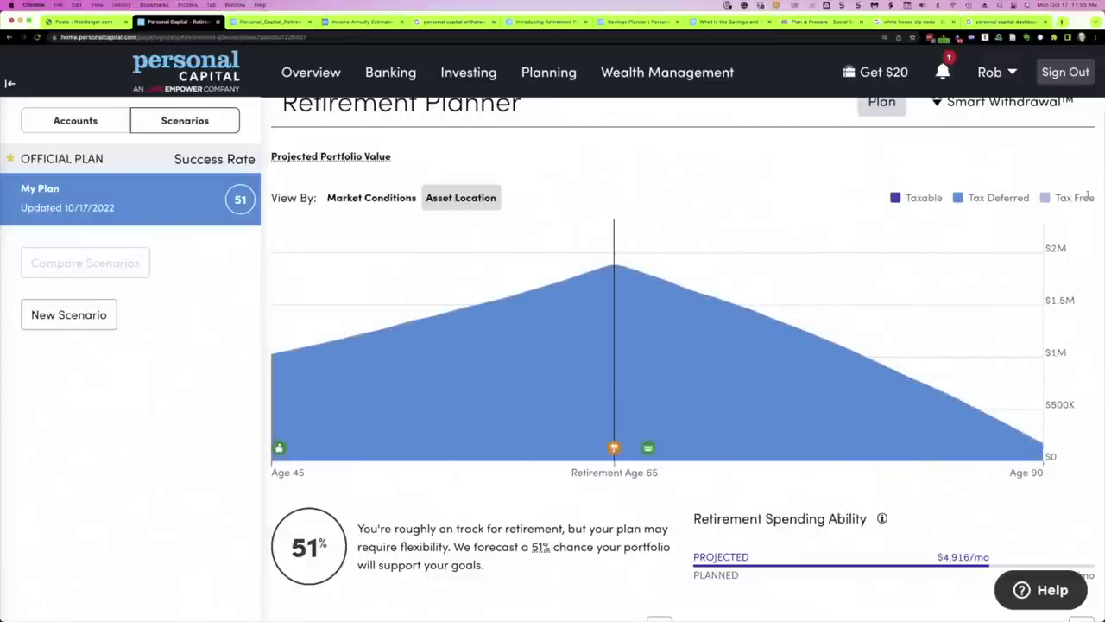
mouse_move(750, 319)
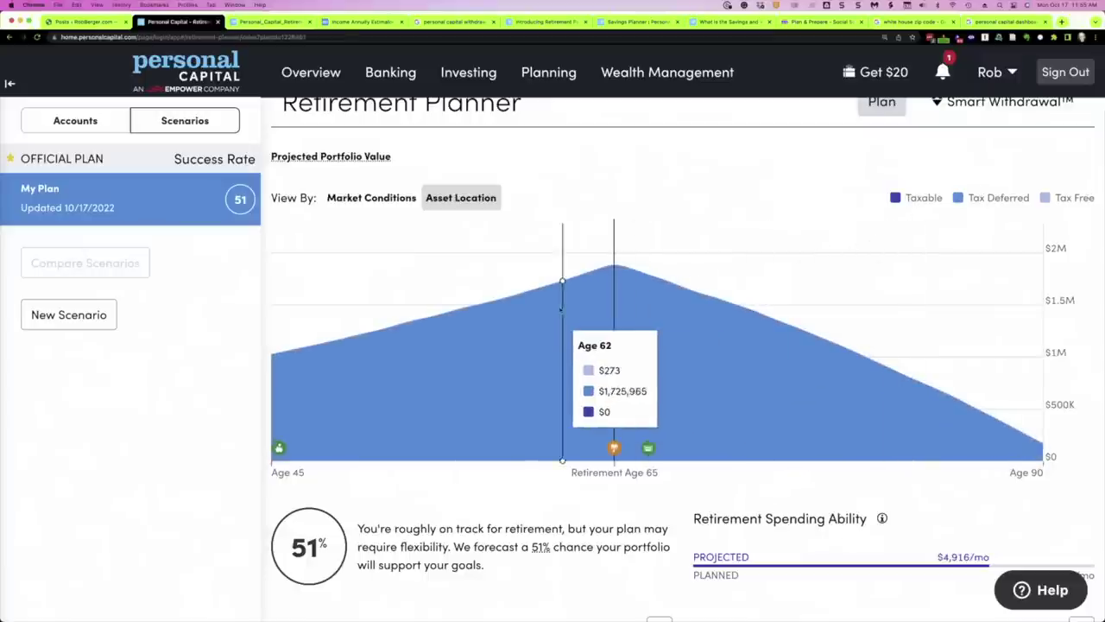
mouse_move(211, 206)
scroll(211, 205, "up", 1)
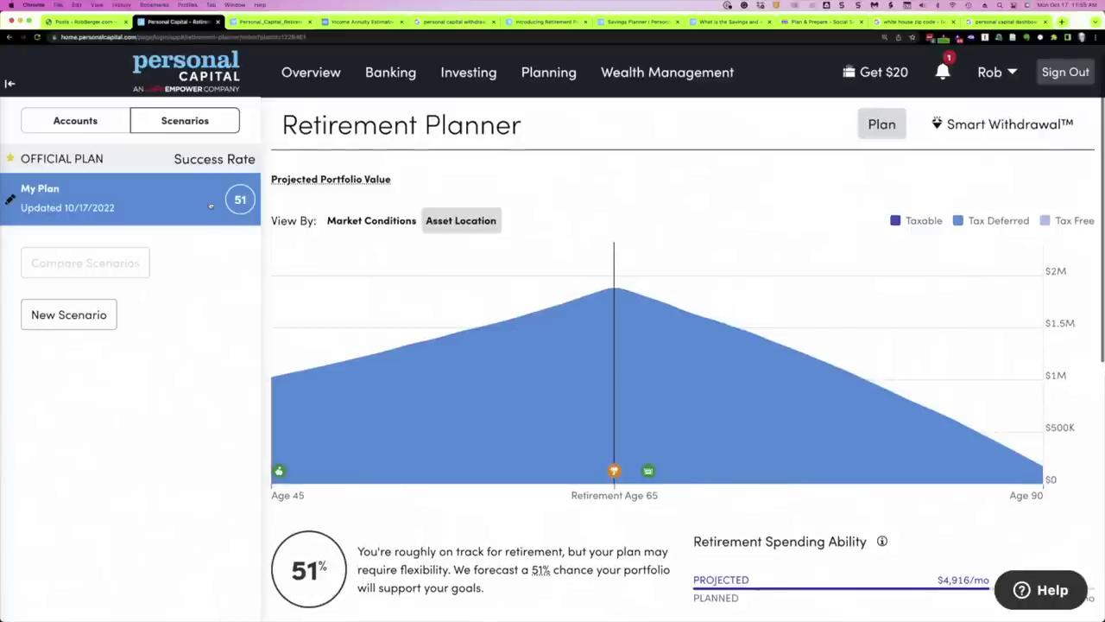
Step: Open the 3-Fund Portfolio account's details from the linked accounts and check the available account types, keeping Retirement (IRA, 401k, etc.)
left_click(75, 121)
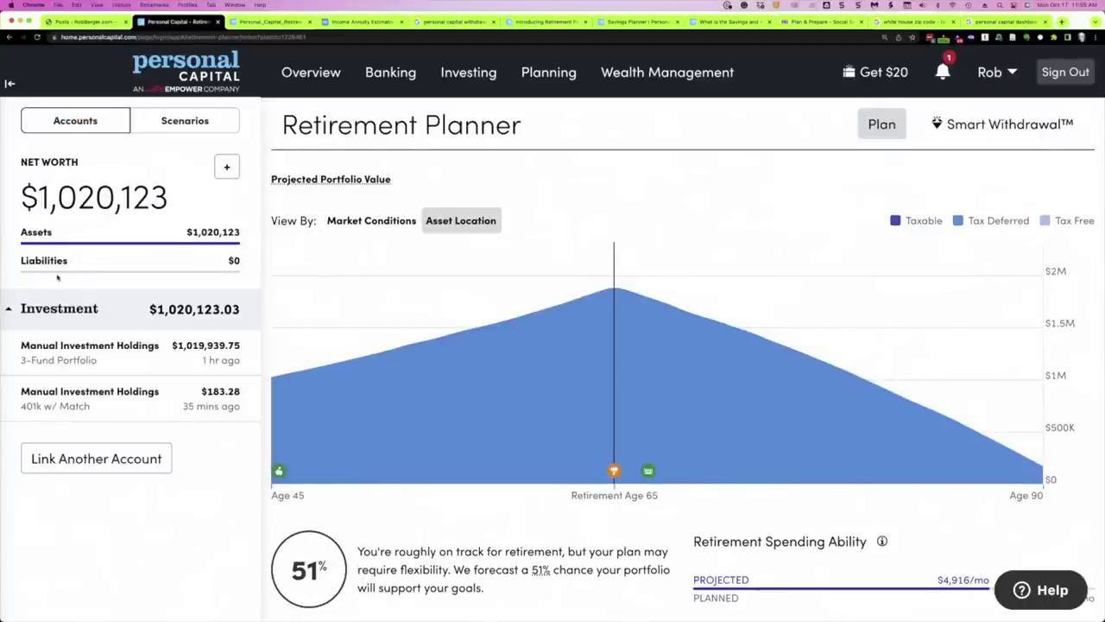
left_click(9, 360)
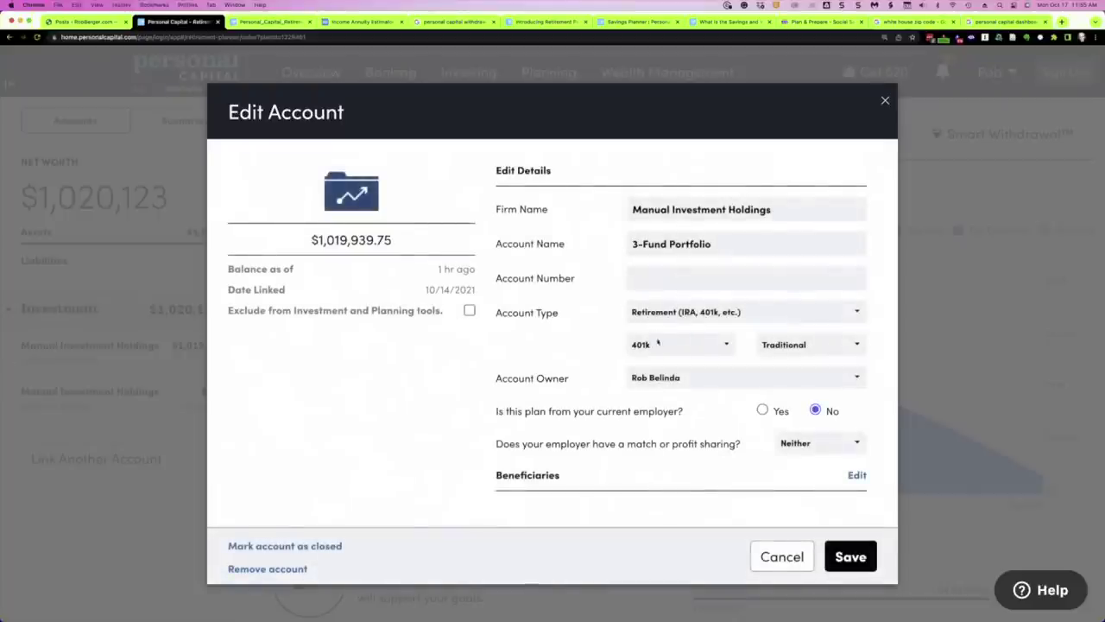
left_click(716, 313)
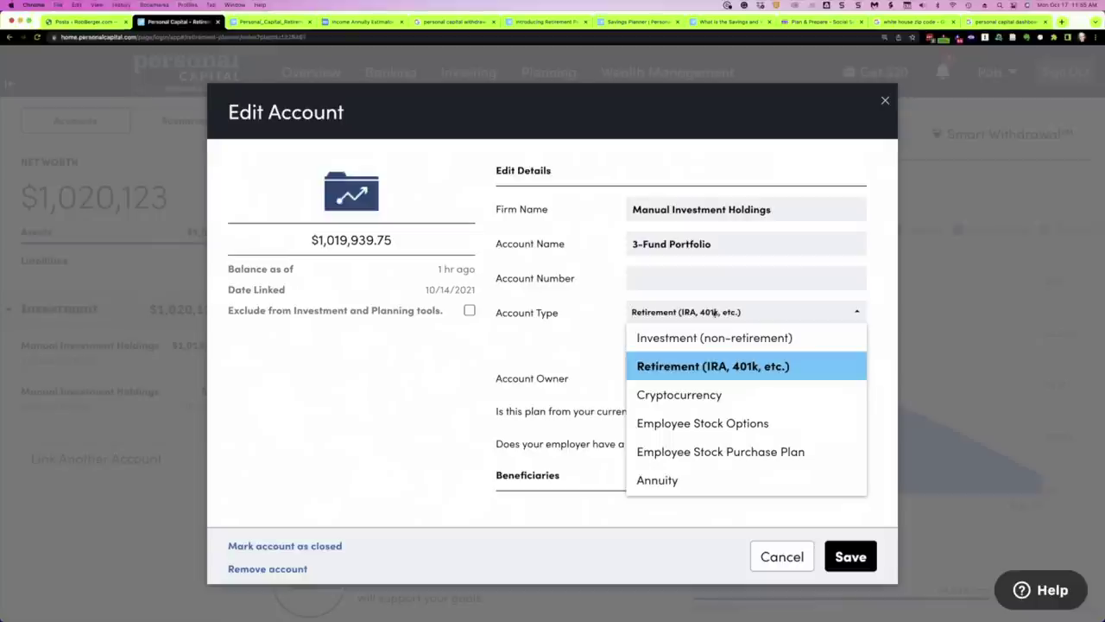
left_click(593, 345)
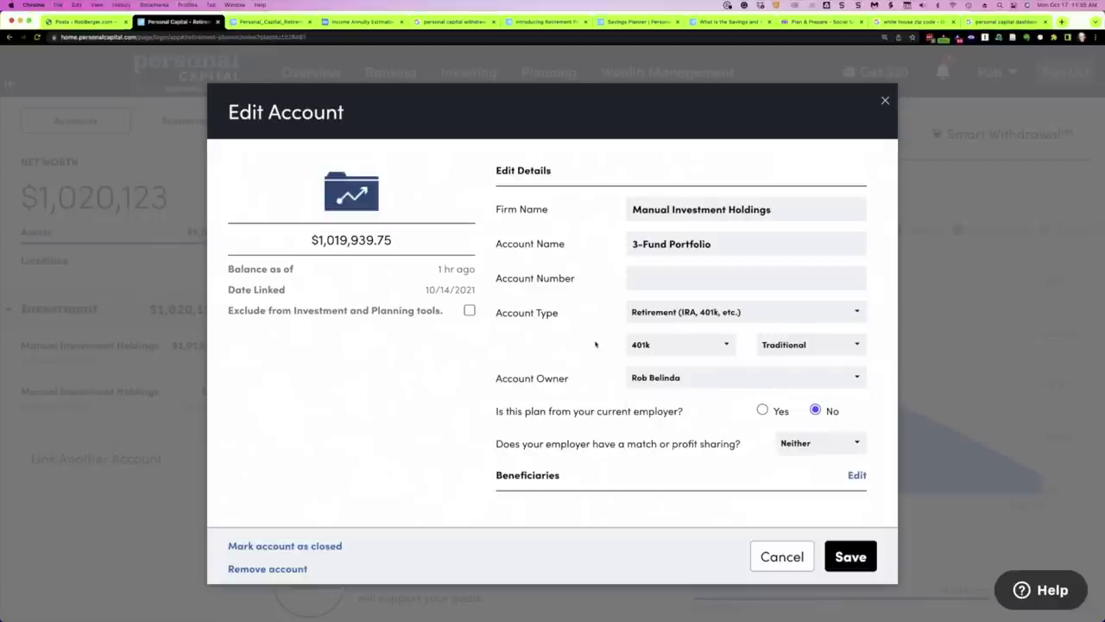
Step: Check the retirement plan subtypes, tax treatments and account owner choices for the 3-Fund Portfolio, leaving each selection as it is
left_click(642, 345)
scroll(661, 431, "down", 2)
scroll(661, 431, "down", 4)
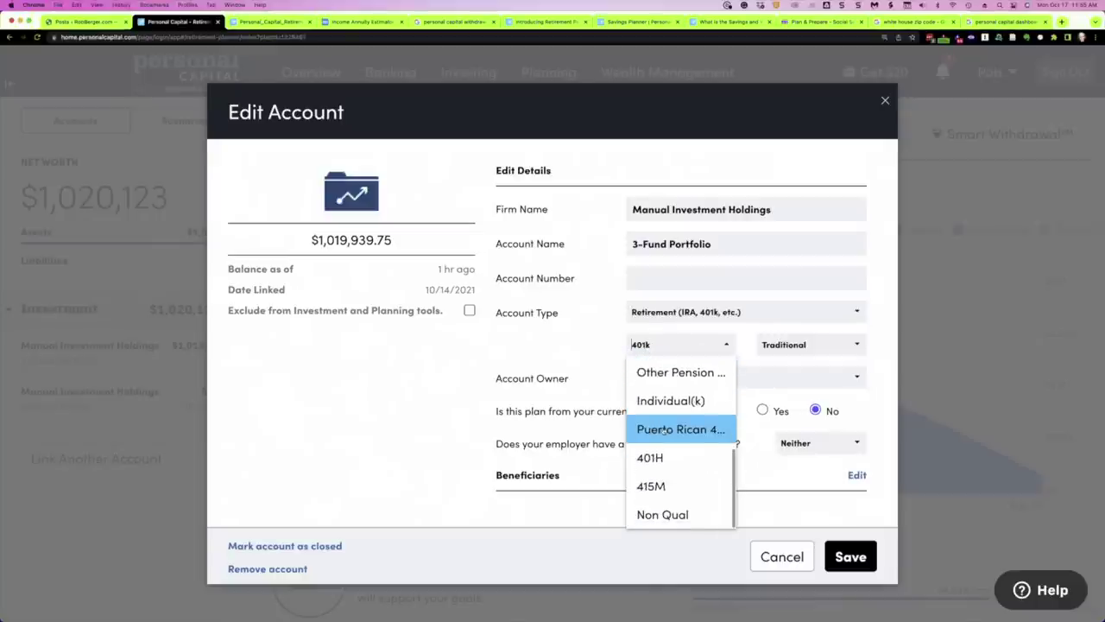
left_click(656, 344)
left_click(803, 345)
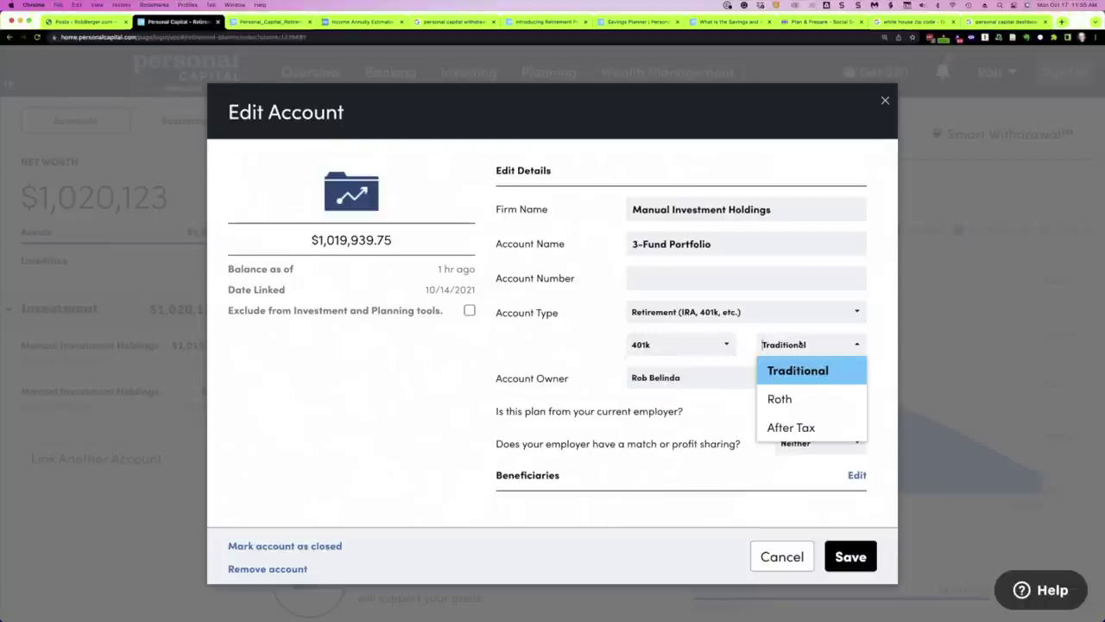
left_click(569, 341)
left_click(635, 380)
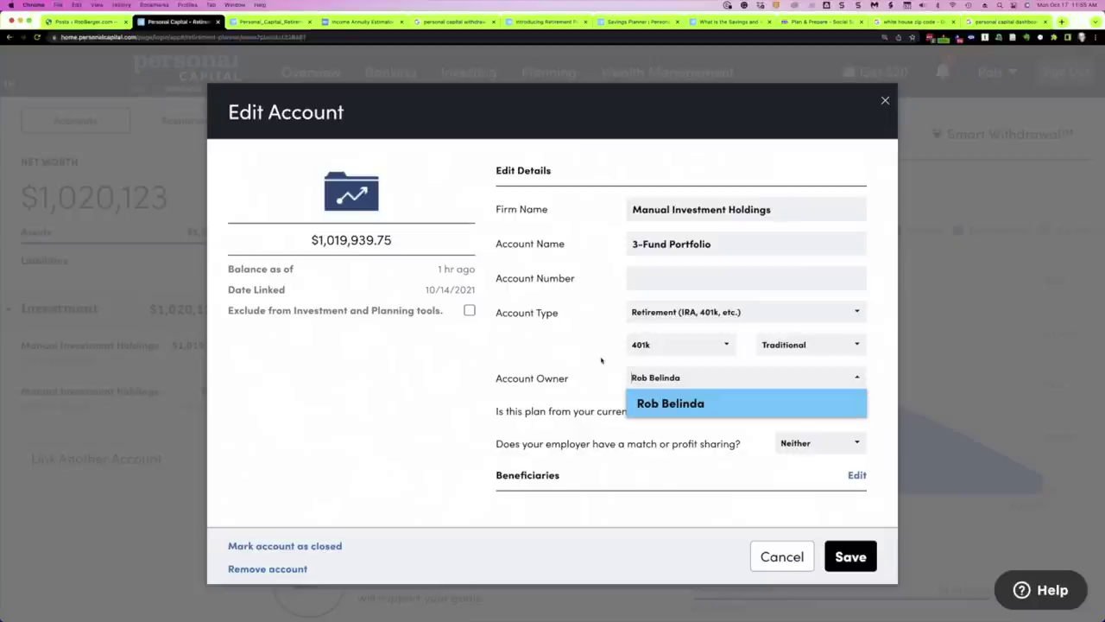
left_click(602, 360)
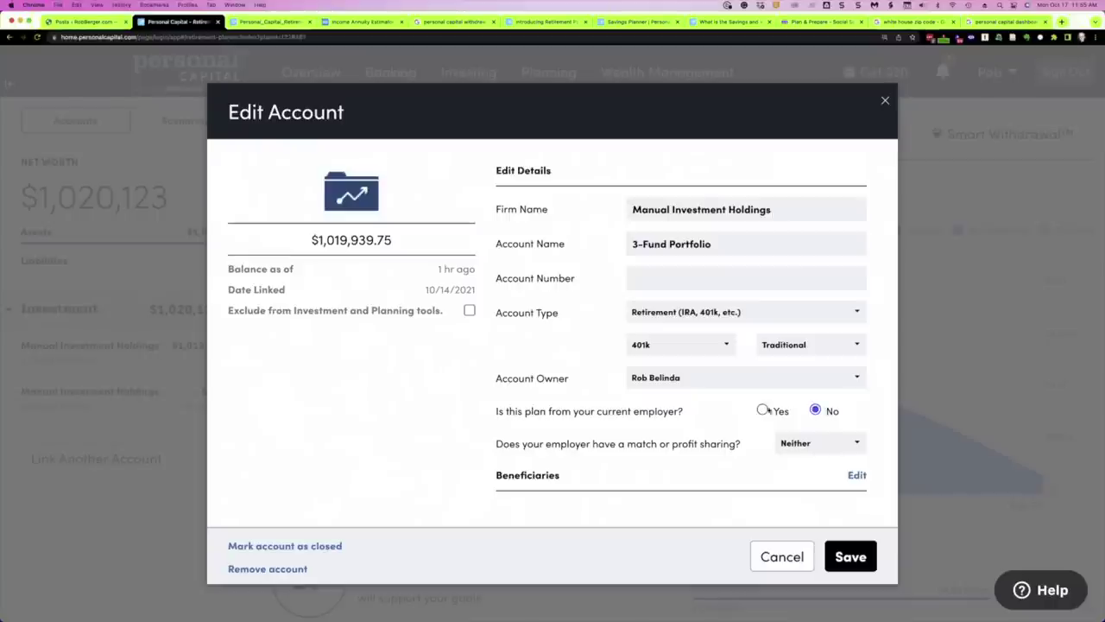
Step: Try marking the plan as from the current employer, check the match or profit sharing options, set it back to No and cancel
left_click(762, 410)
left_click(796, 442)
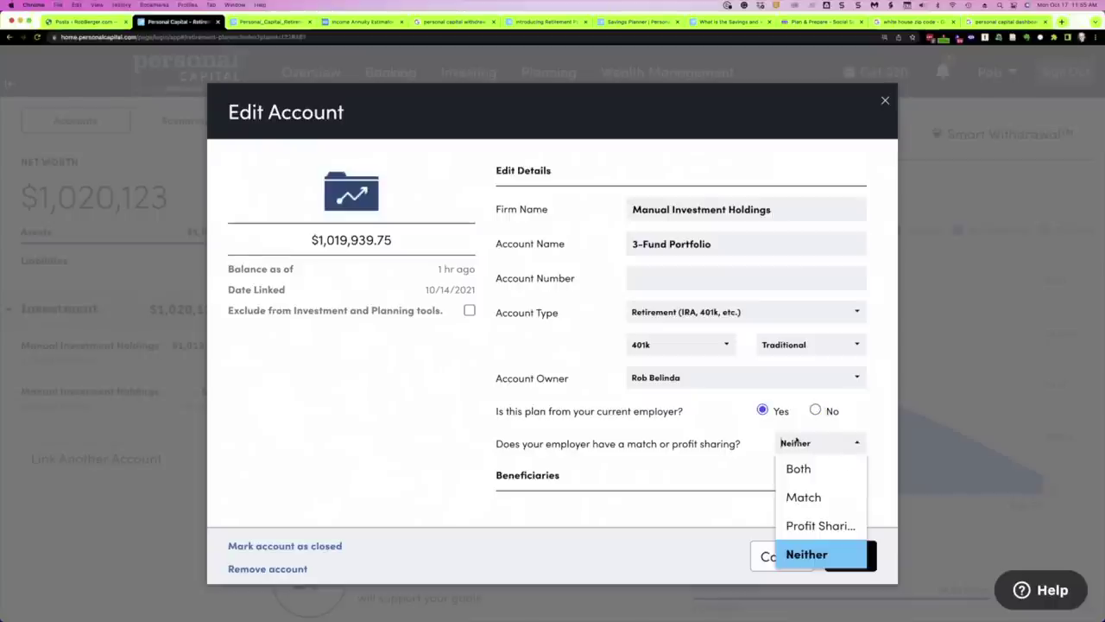
left_click(815, 410)
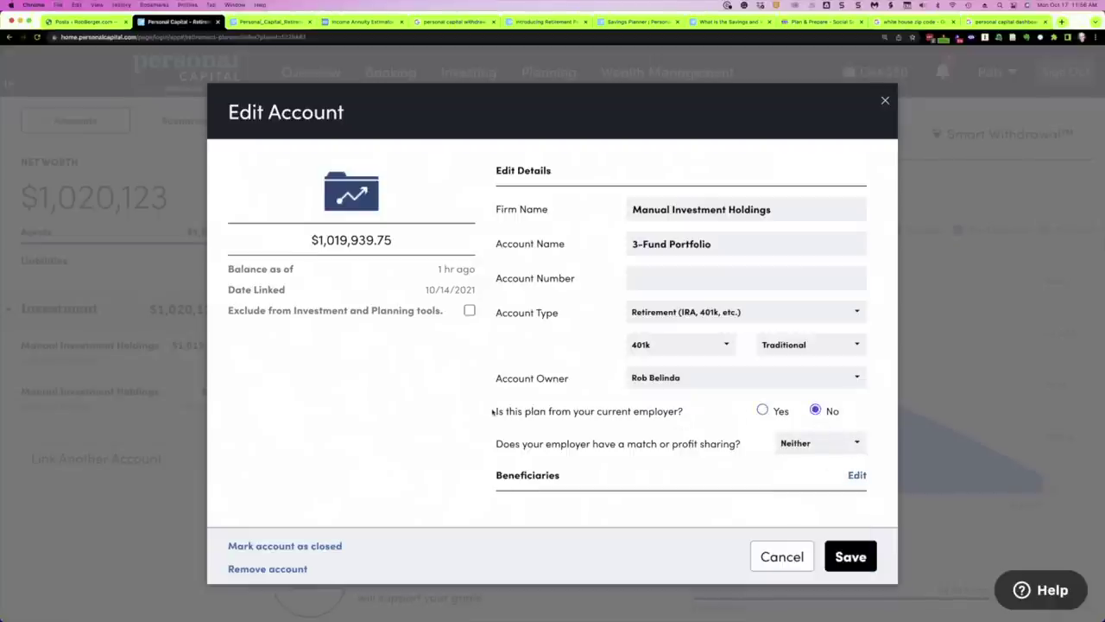
left_click(764, 548)
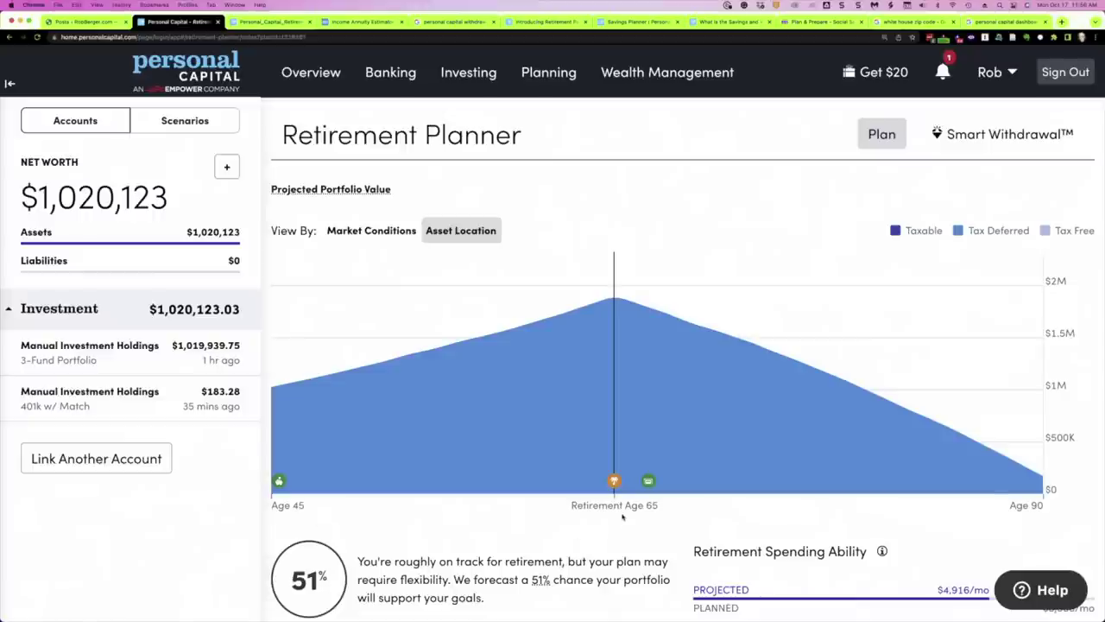
Step: Revisit the profile page that holds the household, address and savings details
left_click(1008, 76)
left_click(997, 179)
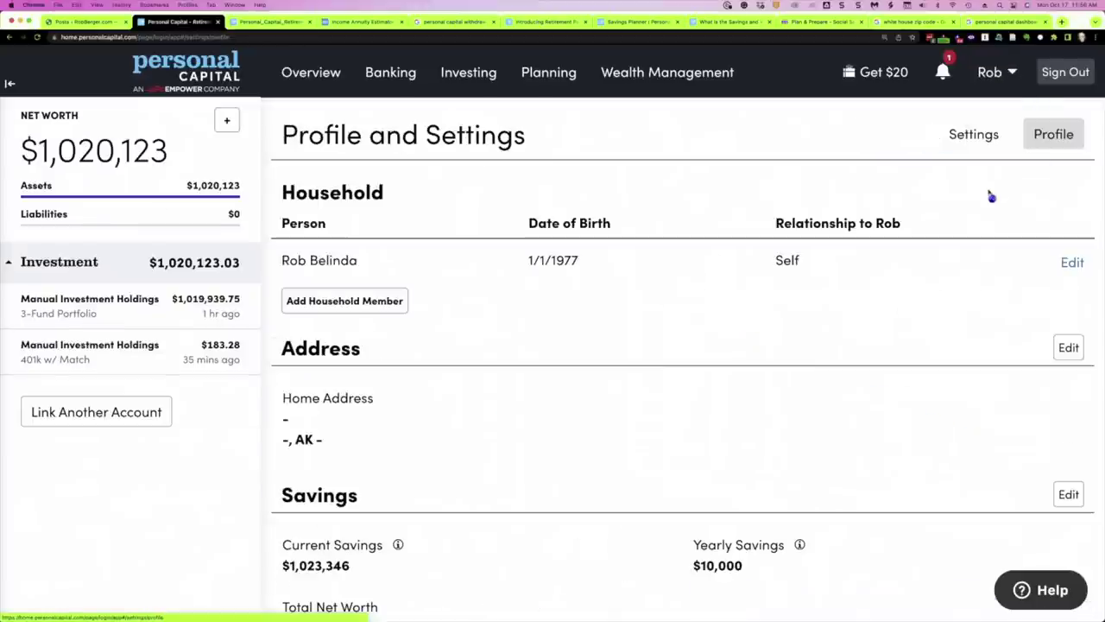
Step: Return to the Retirement Planner and examine the plan's spending ability, income events and spending goals
mouse_move(714, 80)
mouse_move(548, 73)
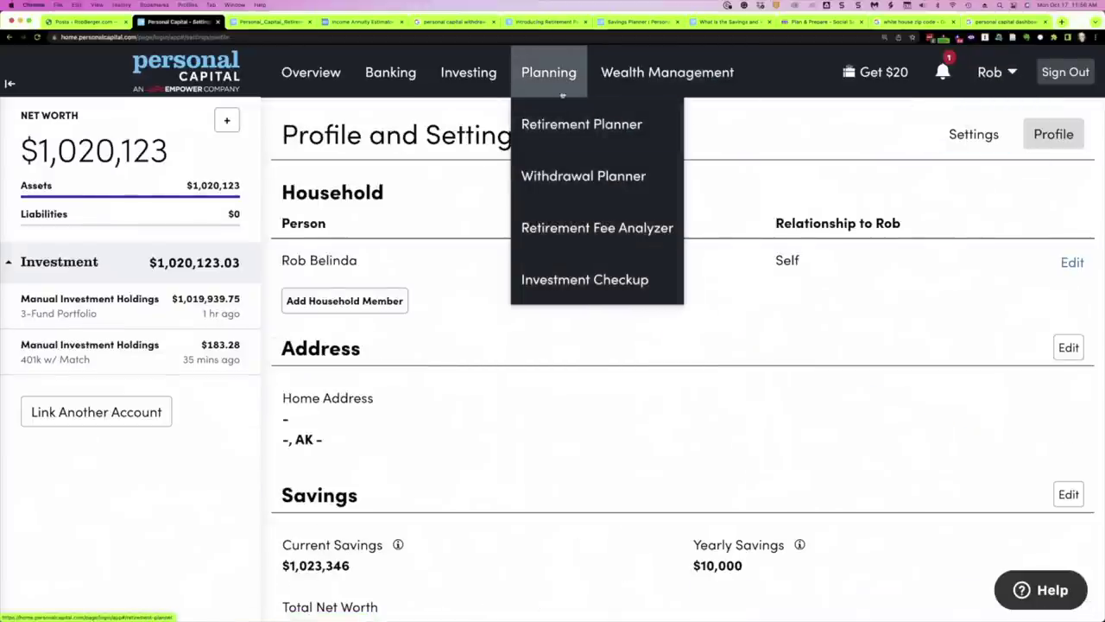
left_click(559, 123)
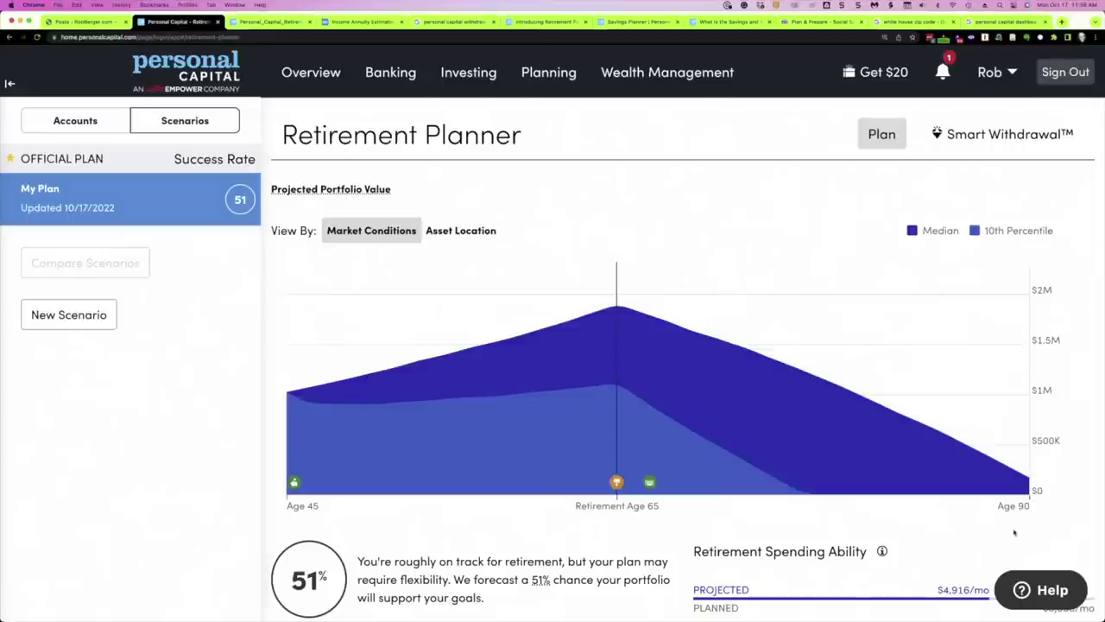
scroll(1015, 532, "down", 5)
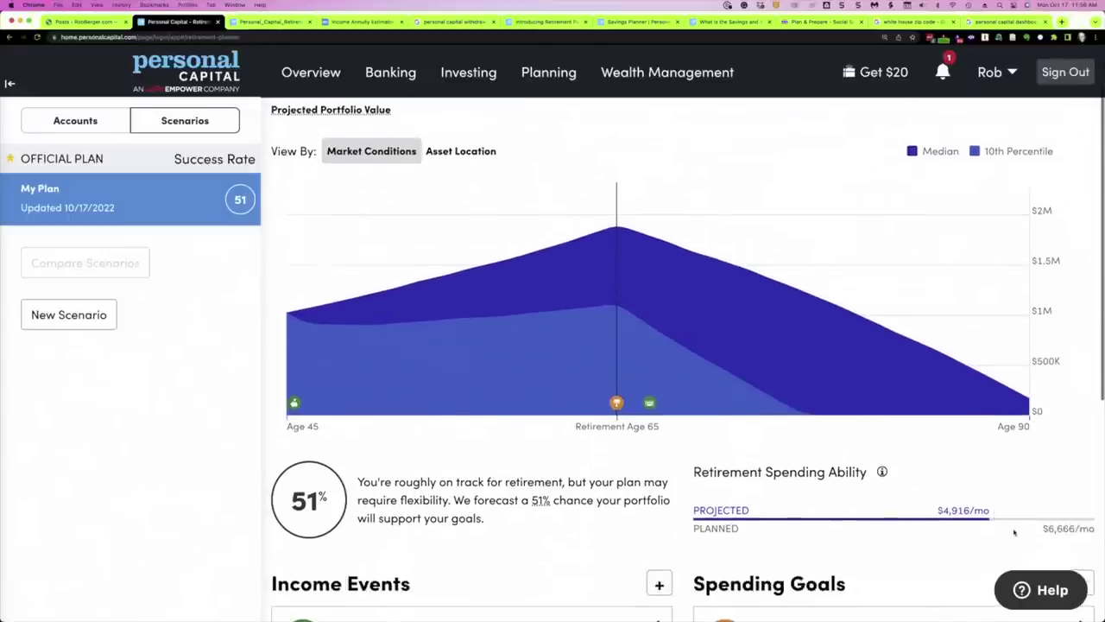
scroll(1014, 532, "down", 3)
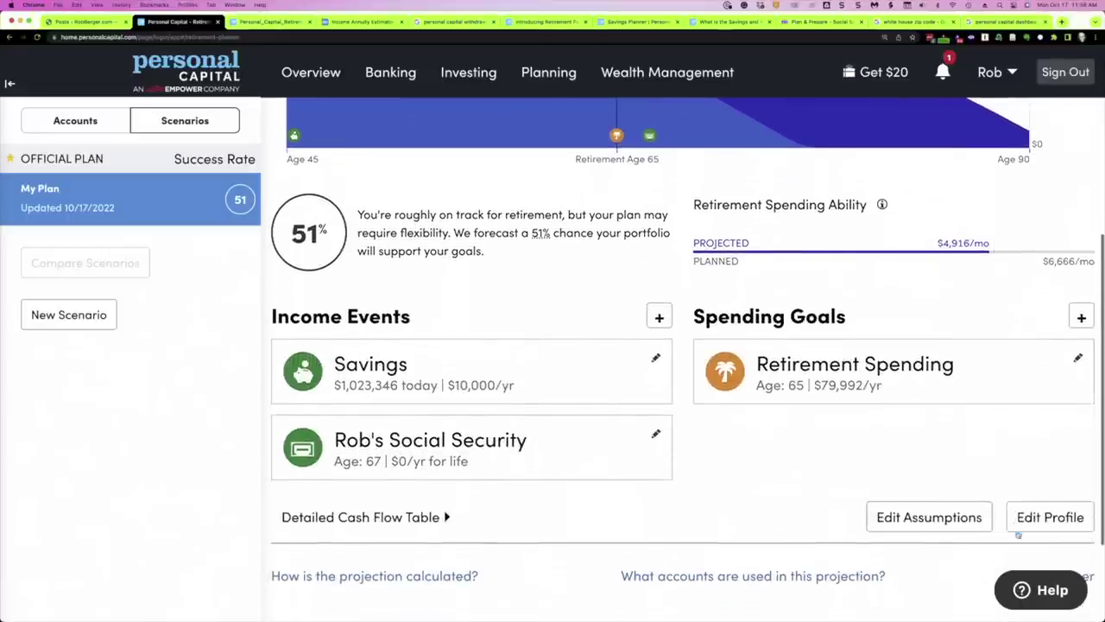
Step: Set the life expectancy to 95 in the retirement plan's assumptions and save the plan
left_click(945, 517)
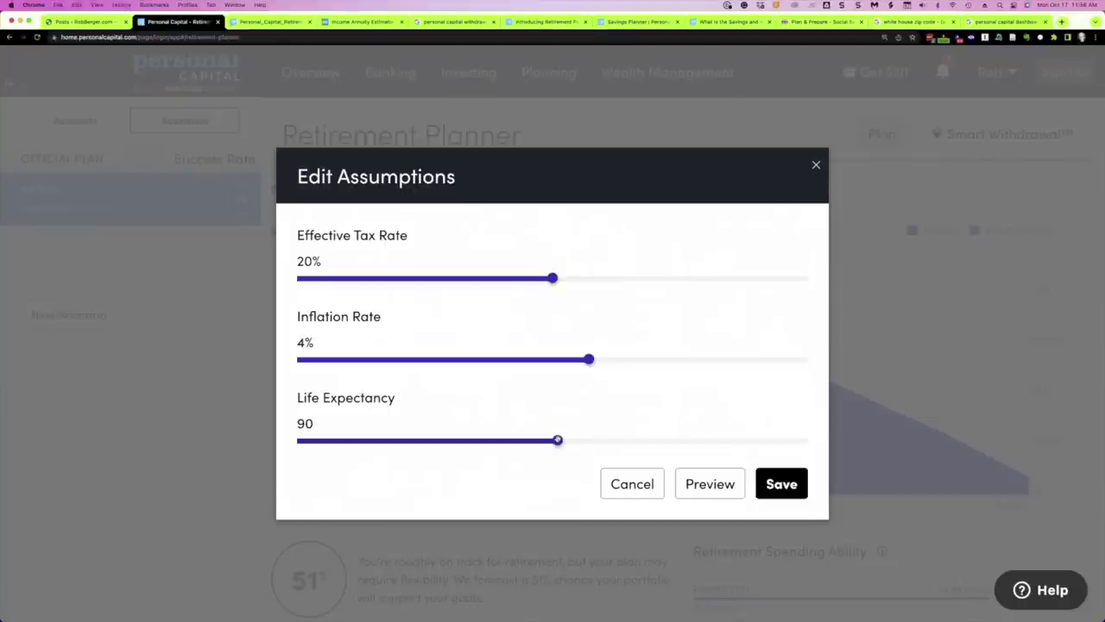
left_click_drag(558, 440, 610, 442)
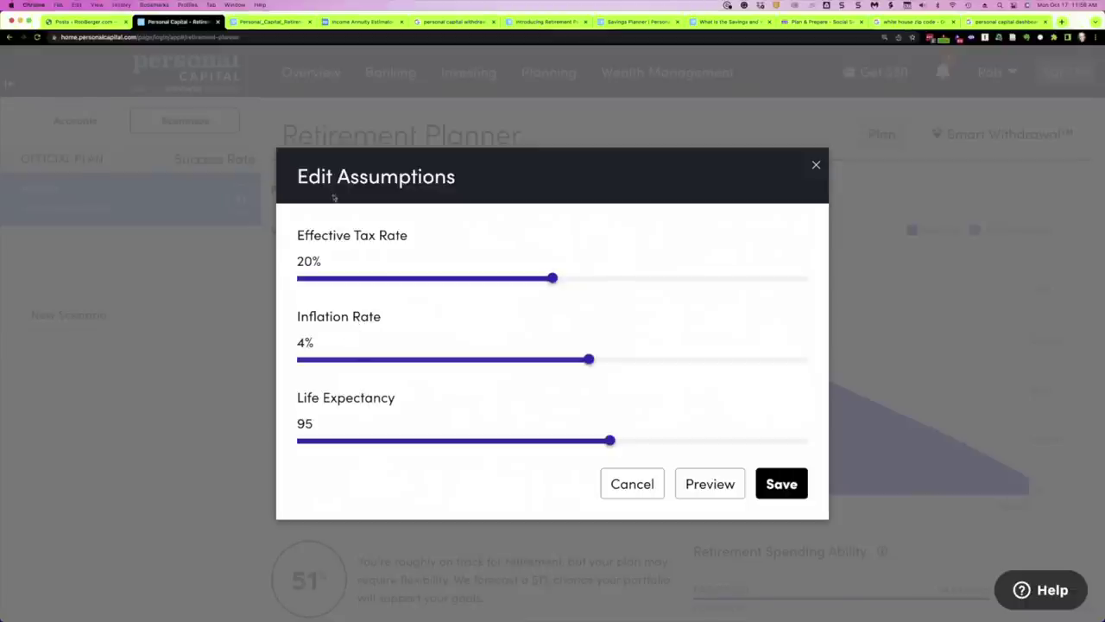
left_click(780, 483)
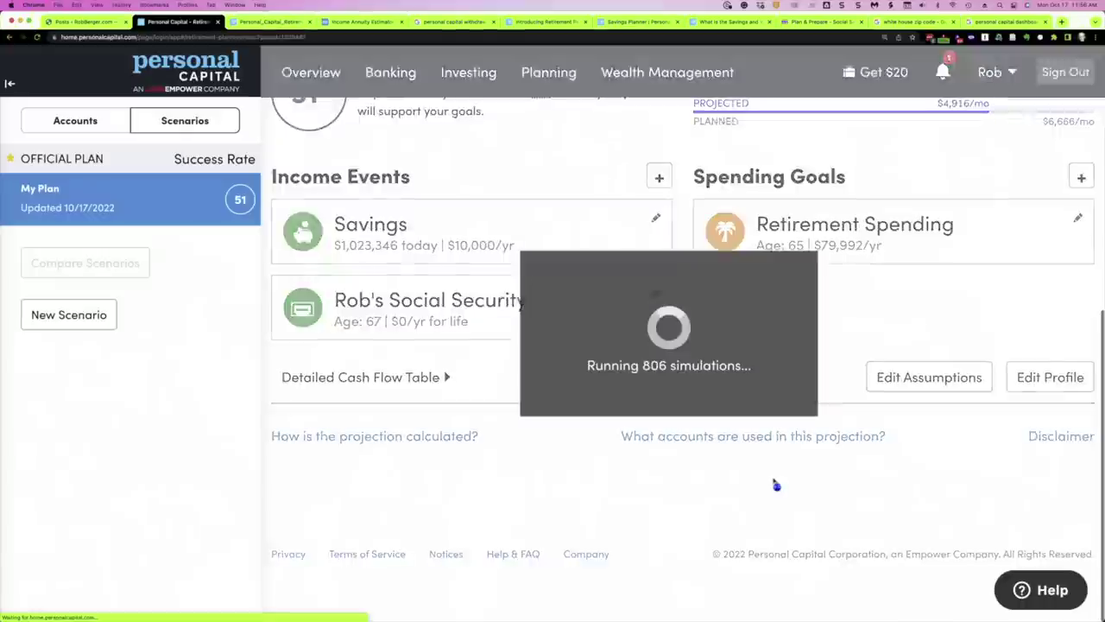
scroll(869, 518, "up", 2)
scroll(929, 480, "up", 2)
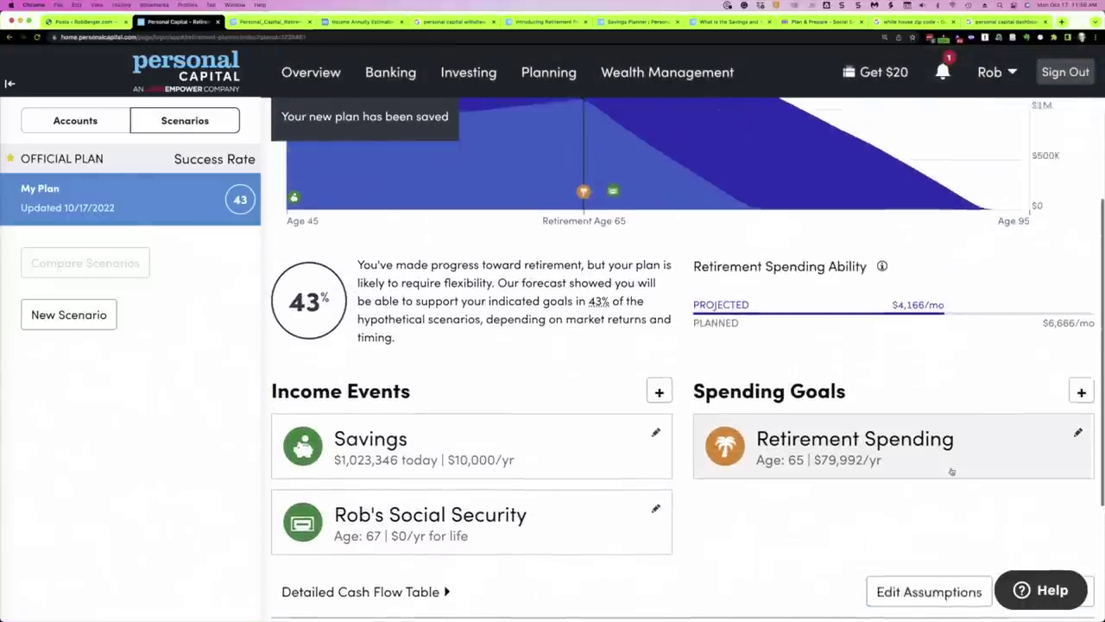
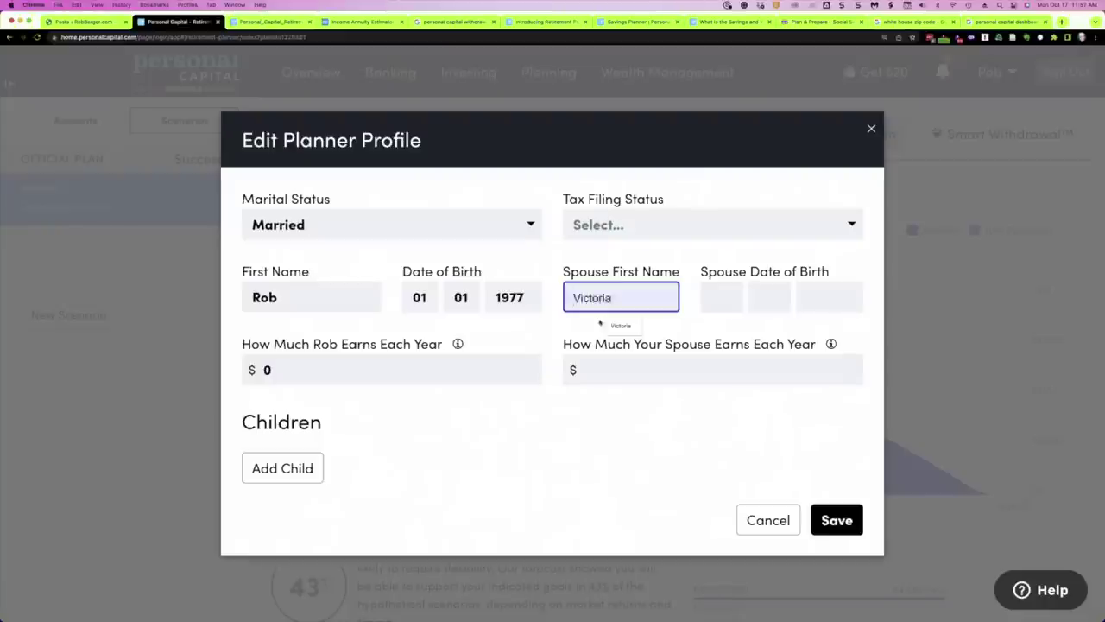
Step: Set both the marital status and the tax filing status to Single in the planner profile and save
left_click(307, 226)
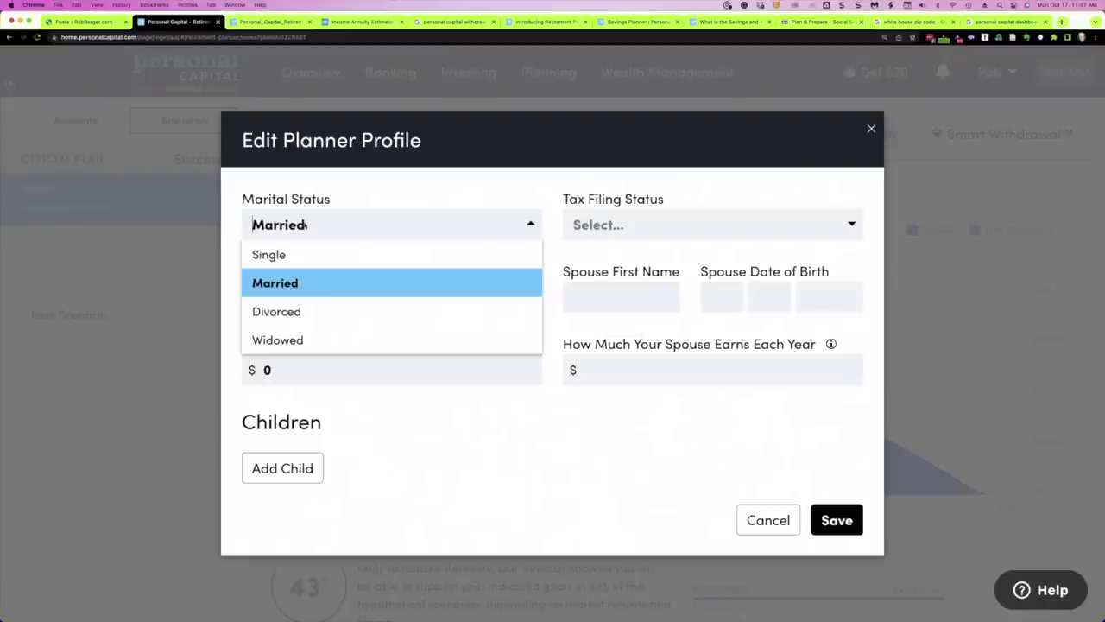
left_click(297, 255)
left_click(563, 225)
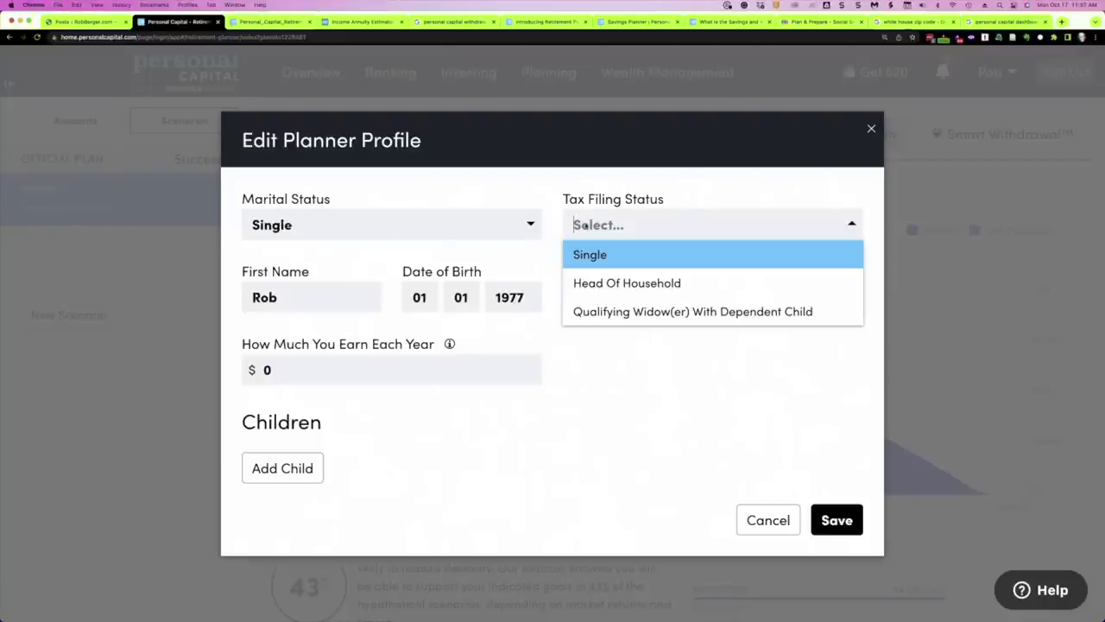
left_click(583, 252)
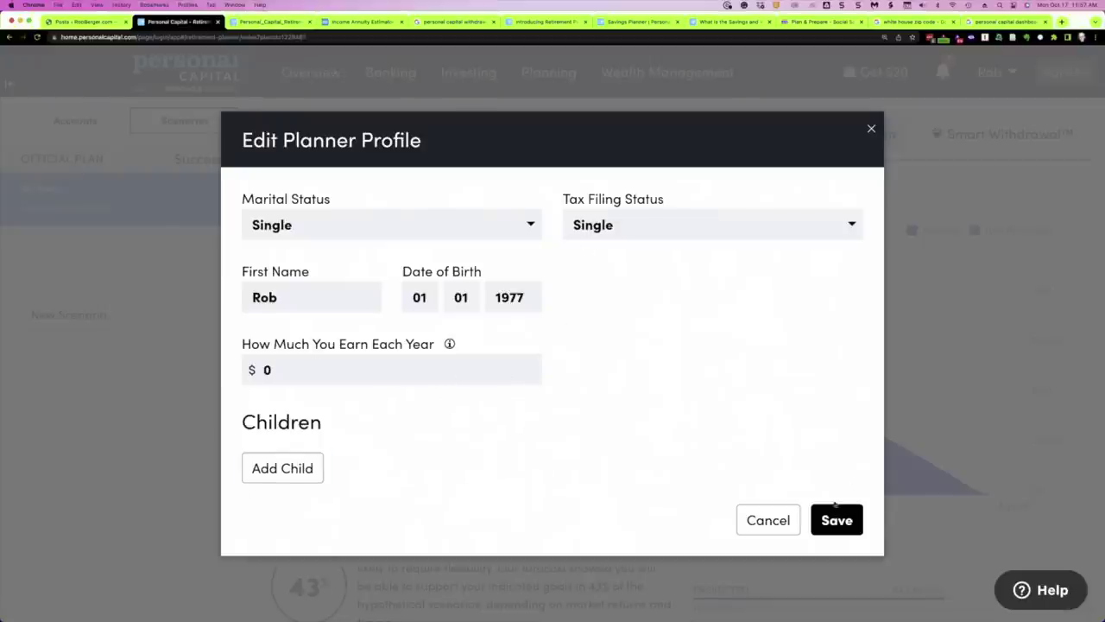
left_click(833, 516)
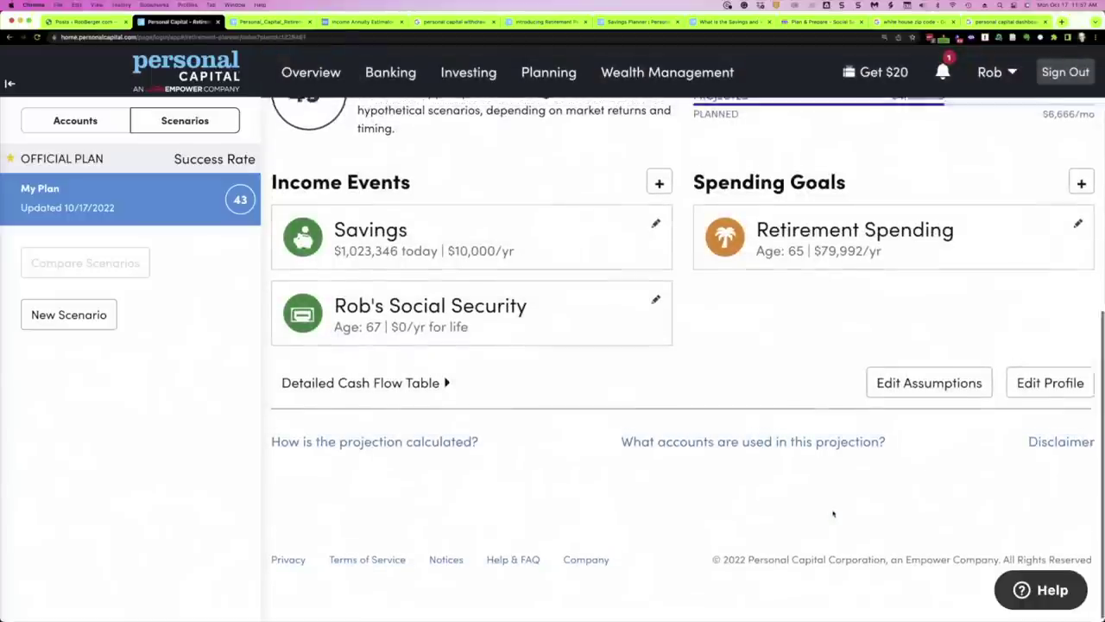
Step: Examine the plan's projection chart, success percentage, and projected versus planned monthly spending under Retirement Spending Ability
scroll(833, 514, "up", 3)
scroll(833, 513, "up", 3)
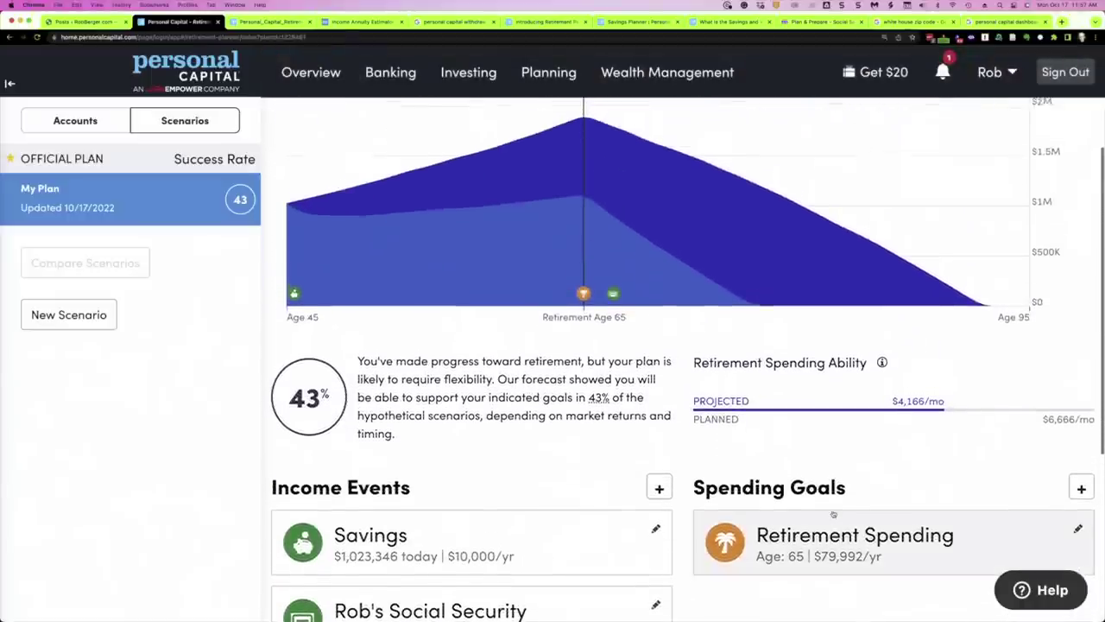
scroll(833, 514, "down", 1)
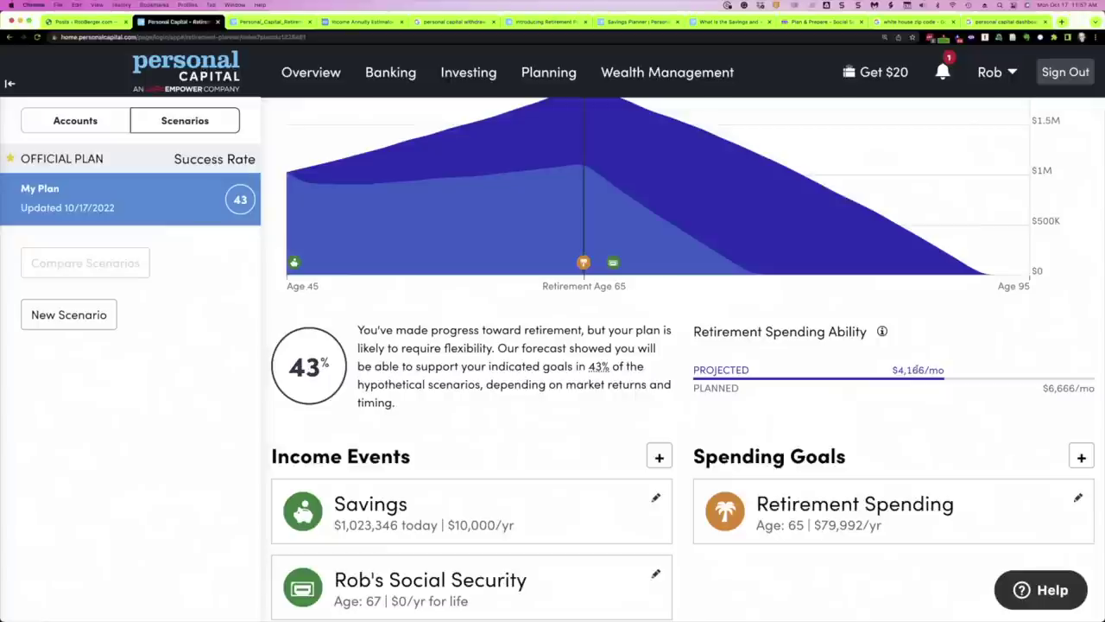
scroll(916, 369, "up", 1)
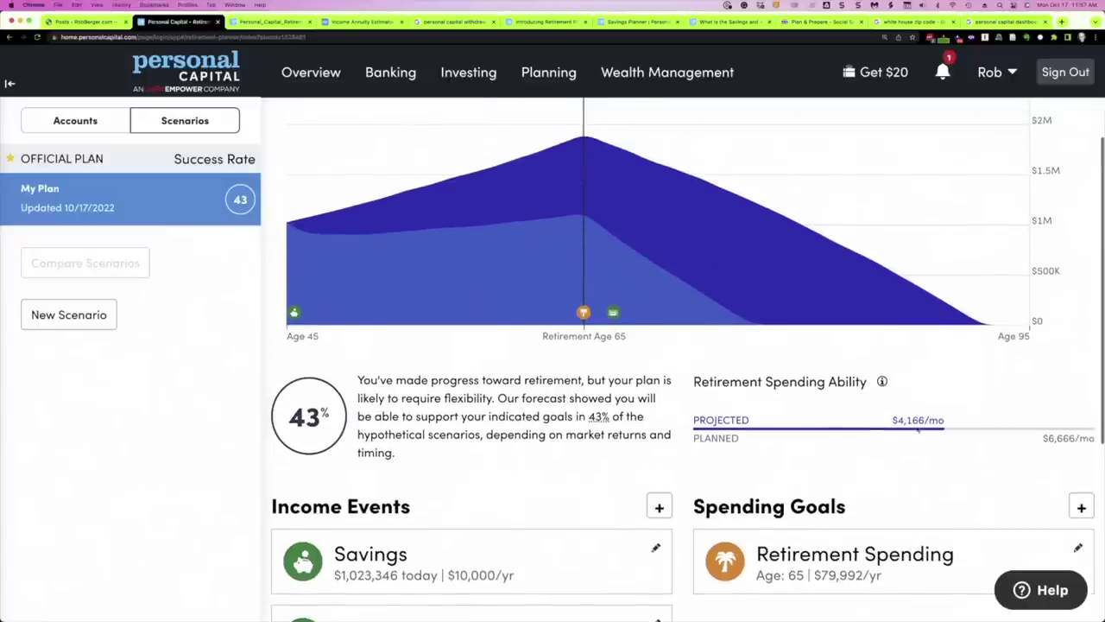
mouse_move(882, 380)
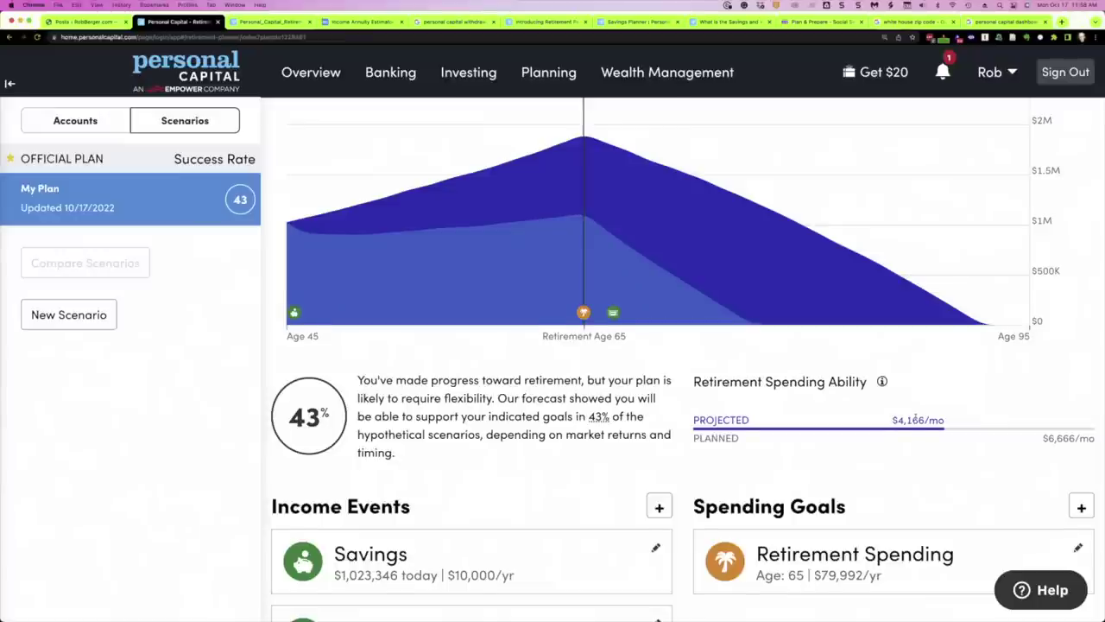
scroll(914, 420, "down", 1)
left_click_drag(1078, 432, 1044, 433)
left_click(943, 455)
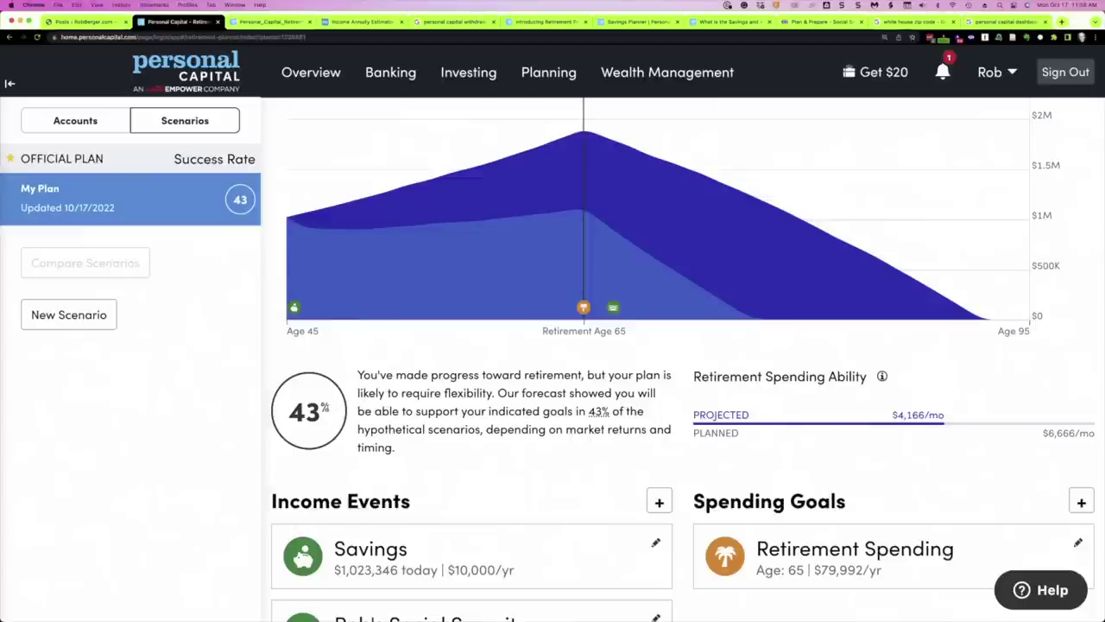
left_click_drag(334, 408, 287, 411)
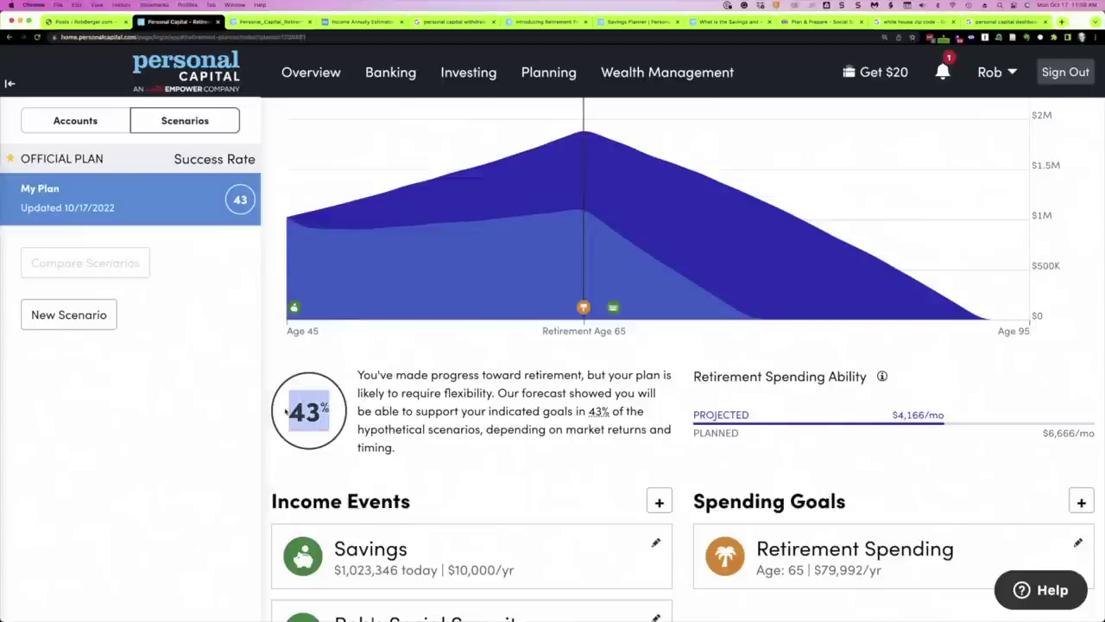
scroll(285, 412, "down", 3)
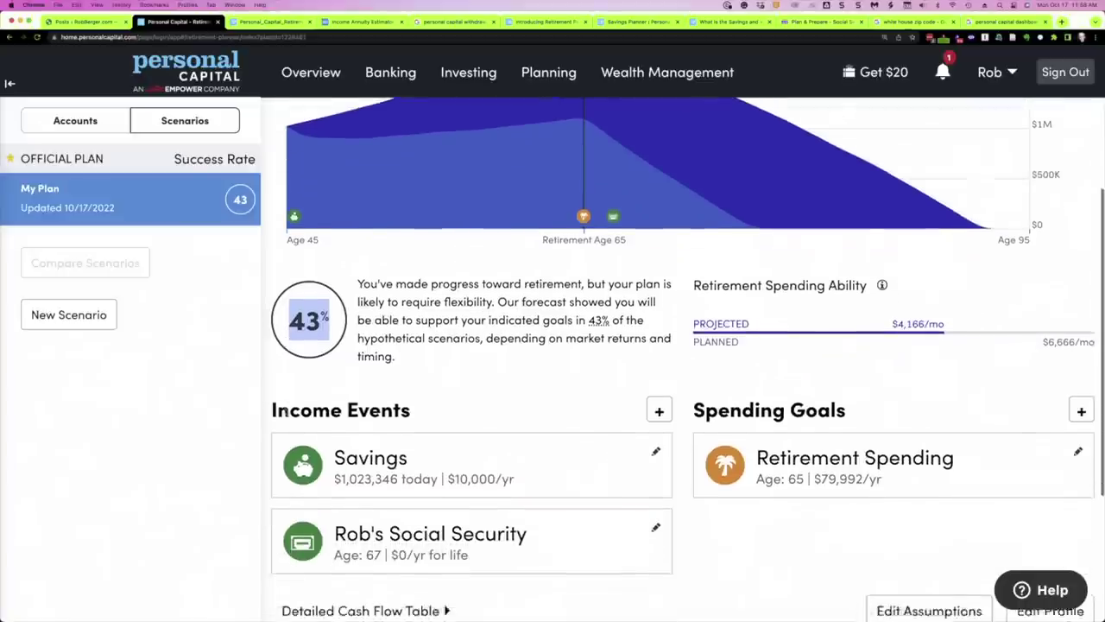
scroll(285, 411, "down", 3)
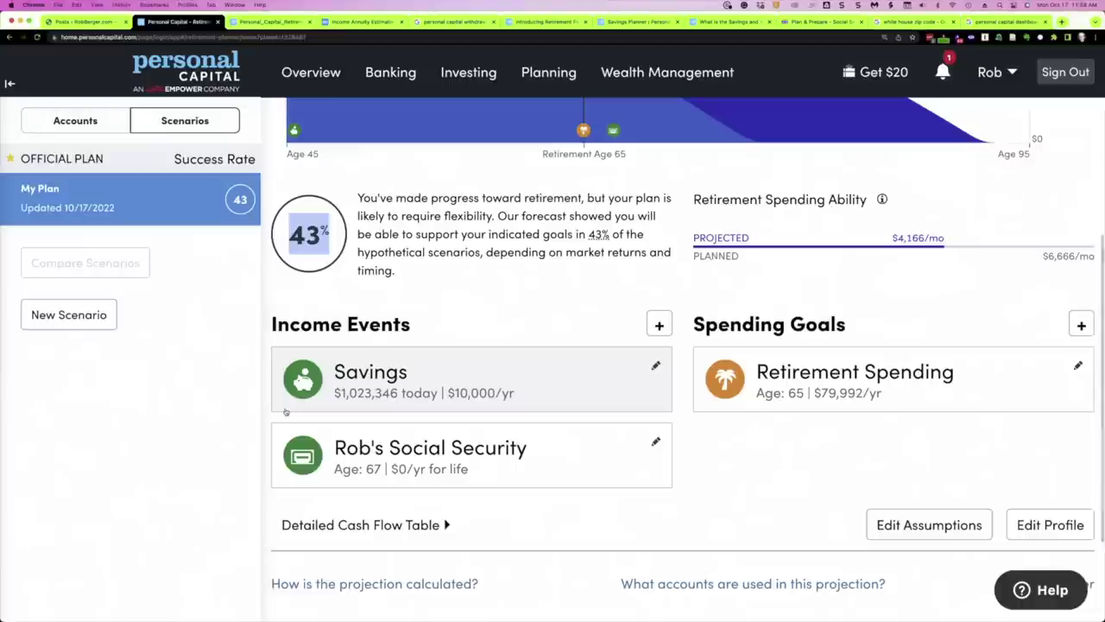
left_click(447, 235)
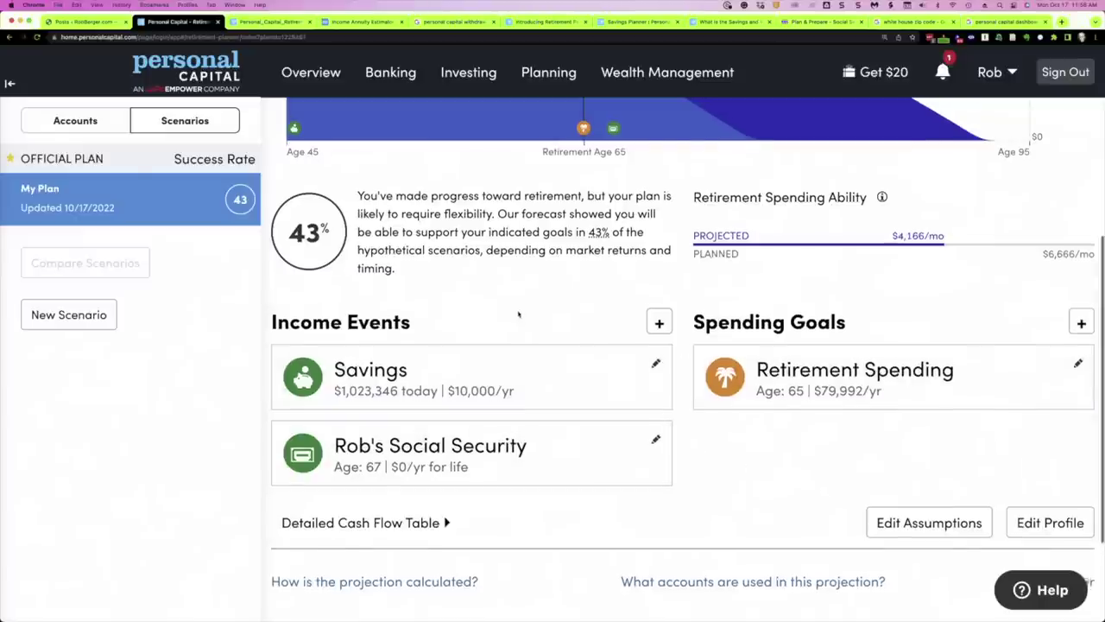
Step: Try turning off syncing with linked accounts for the current savings in the Savings income event, and turn it back on
scroll(520, 337, "down", 1)
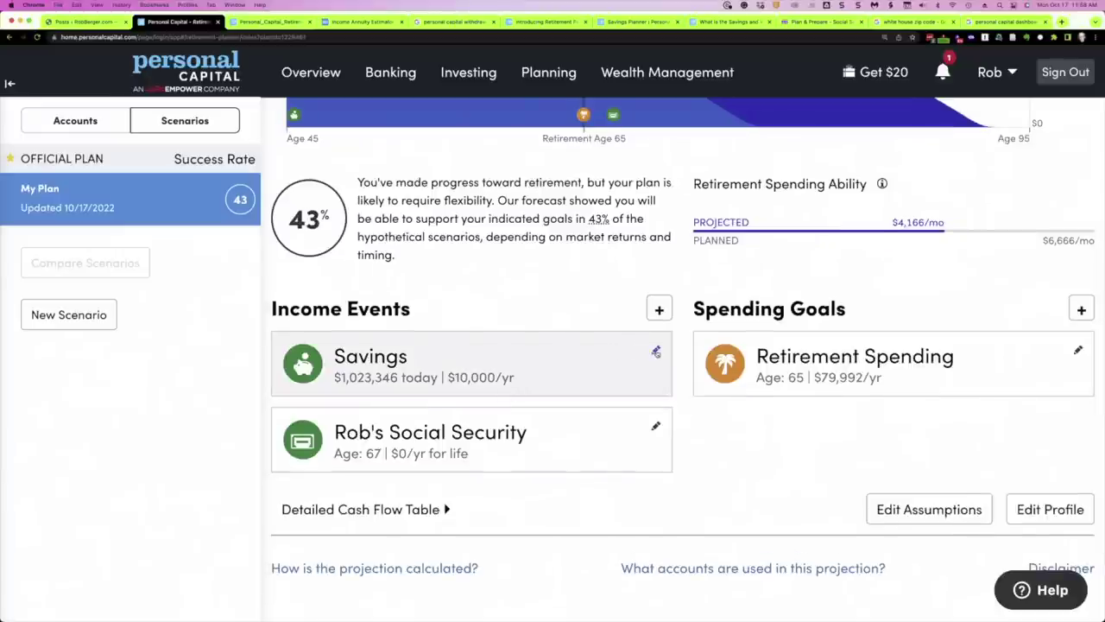
left_click(656, 352)
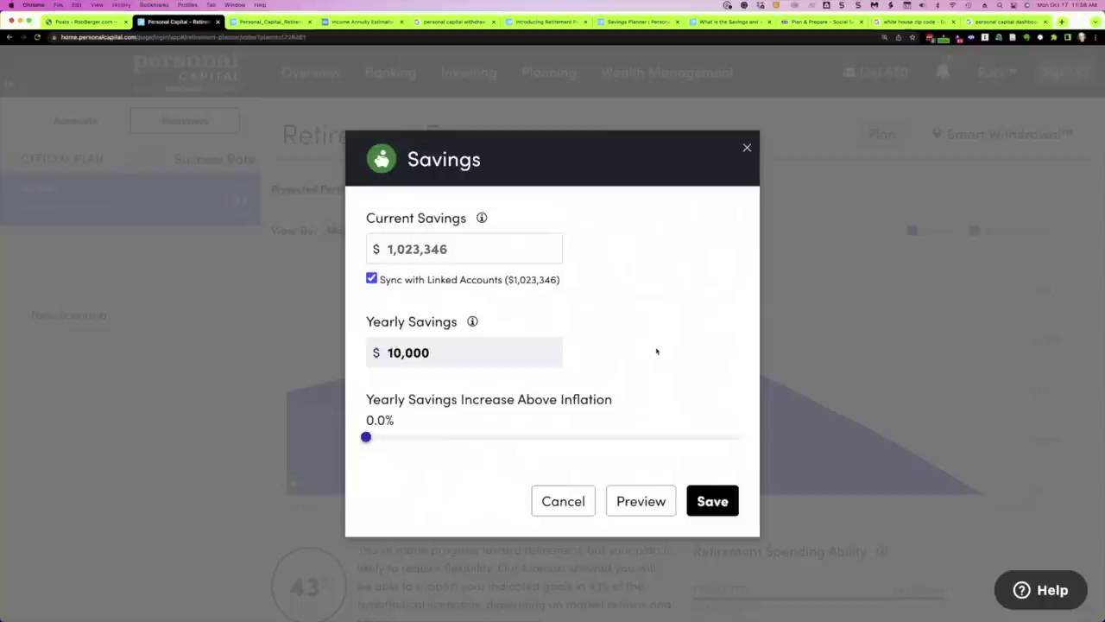
left_click(372, 278)
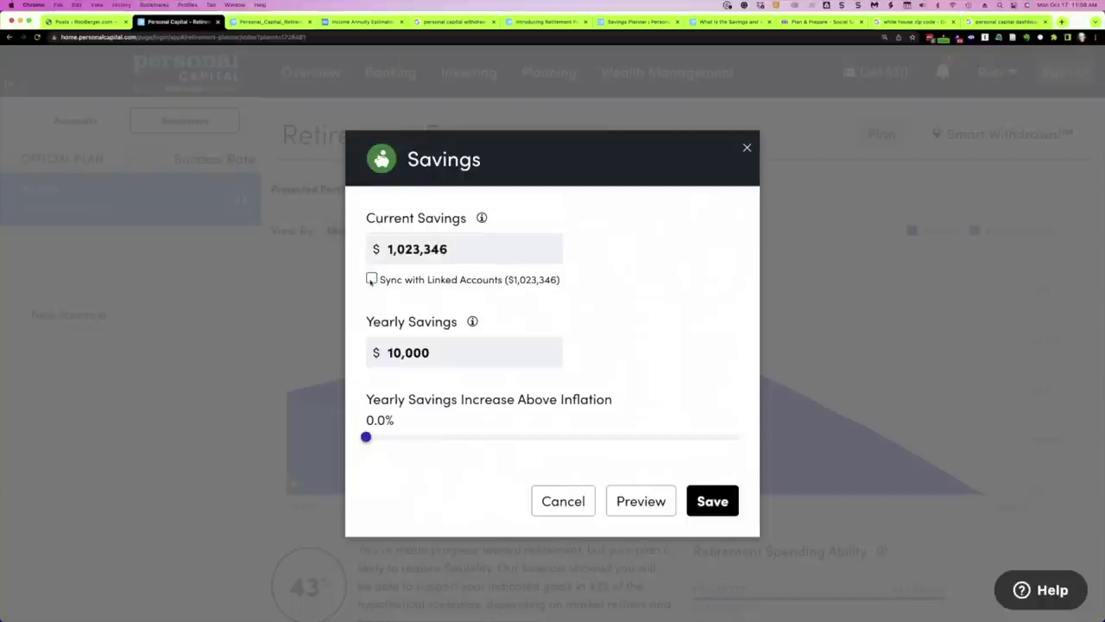
double_click(408, 248)
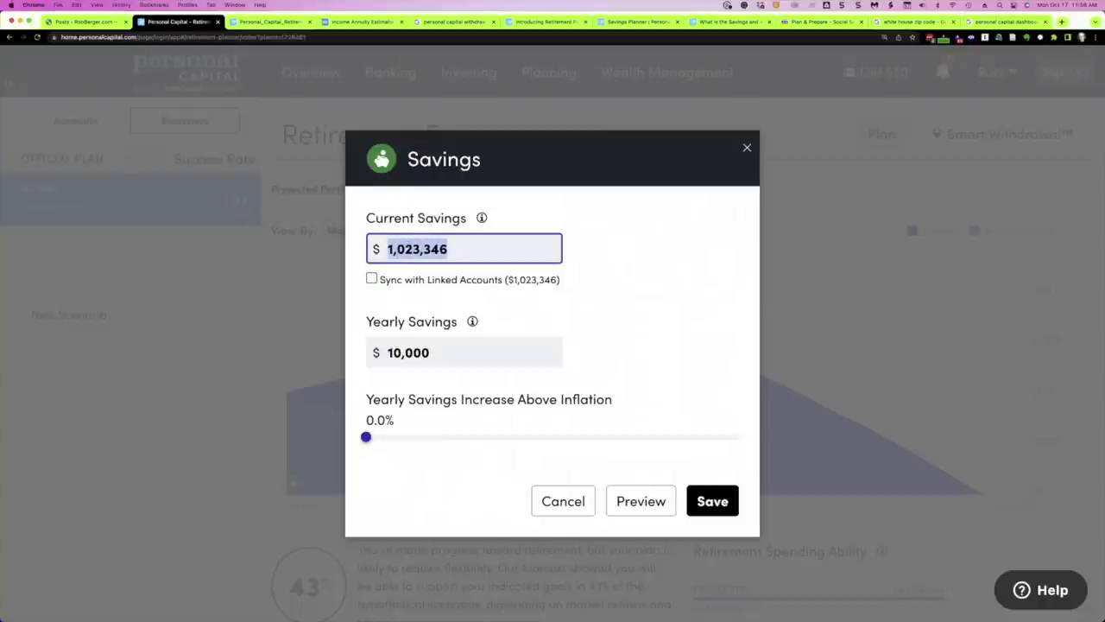
left_click(371, 278)
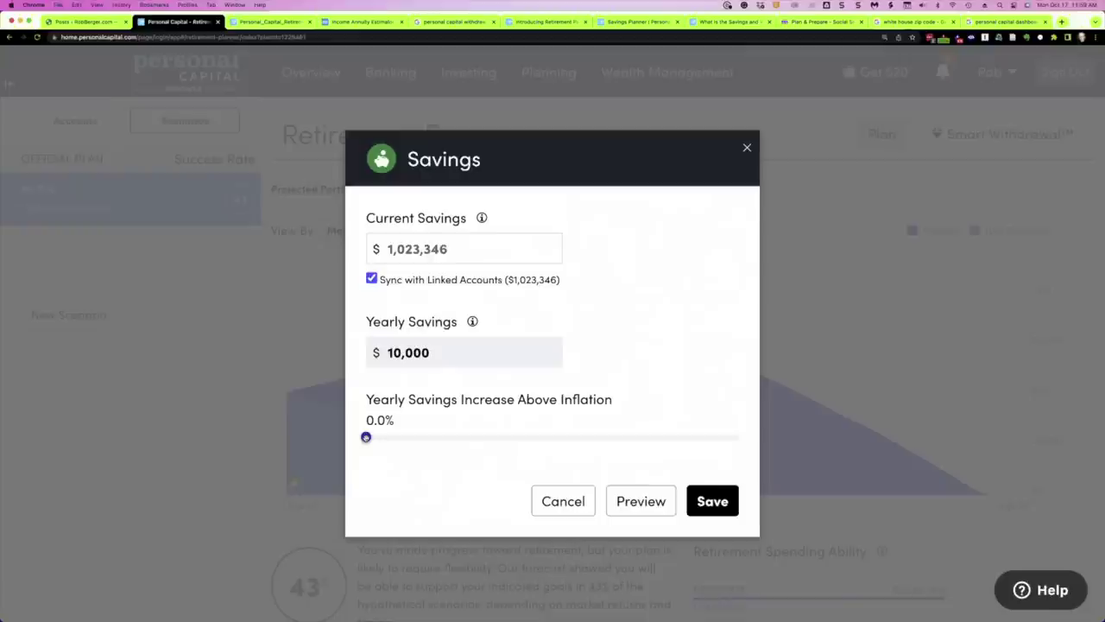
Step: Save the Savings income event with yearly savings of $10,000 and a 0.0% yearly increase above inflation
left_click_drag(366, 437, 340, 404)
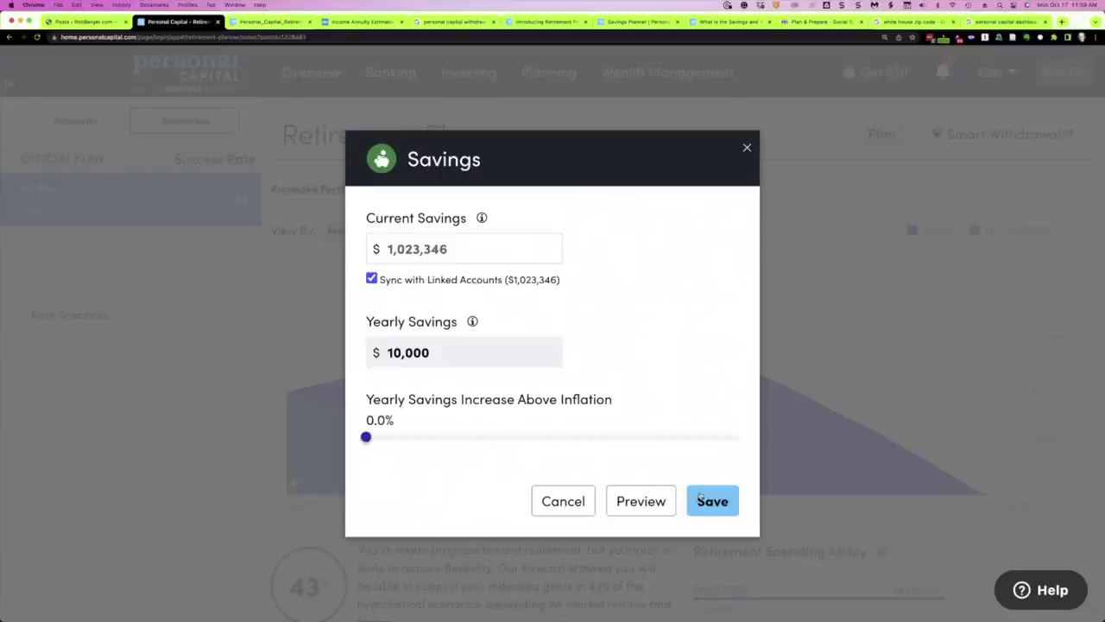
double_click(463, 349)
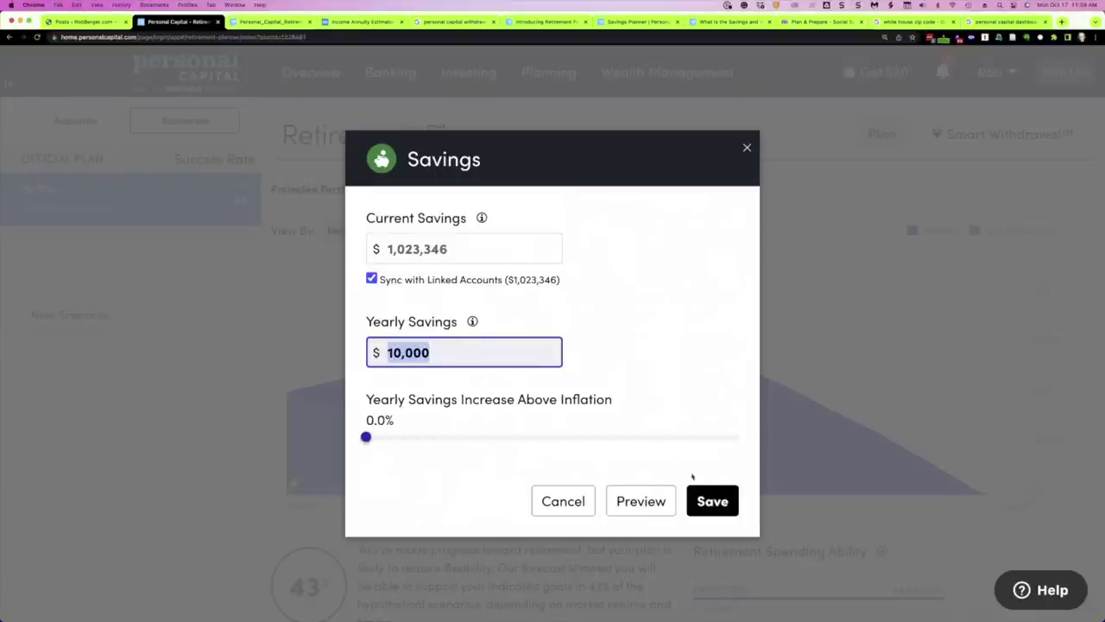
left_click(709, 499)
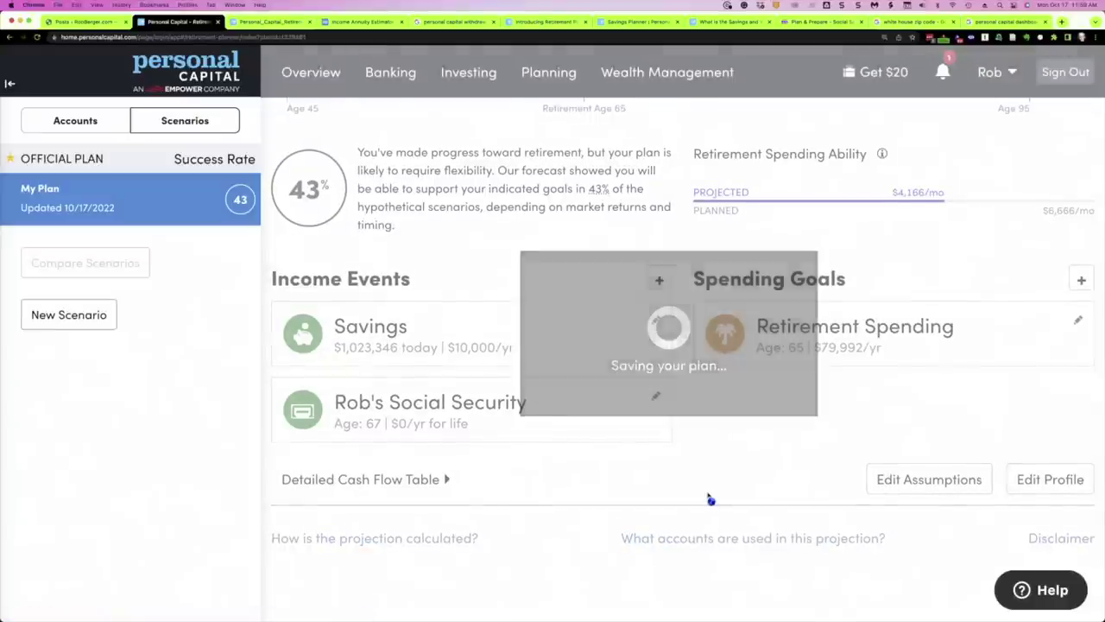
scroll(593, 311, "up", 1)
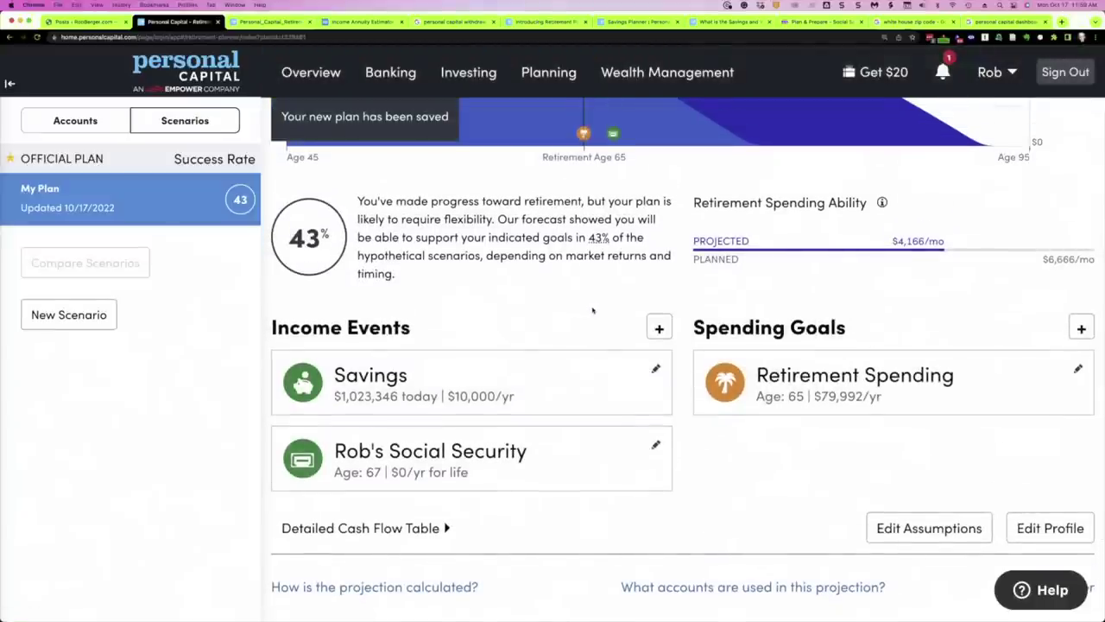
scroll(592, 310, "up", 1)
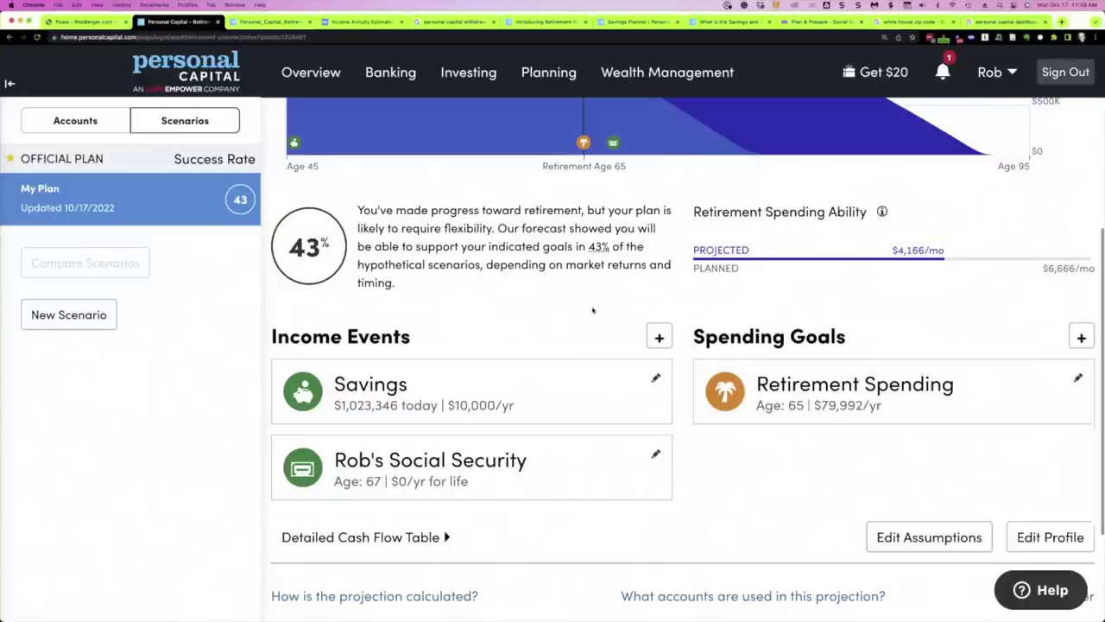
Step: Open the Withdrawal Planner entry and check the Savings Planner page for saved and needed yearly savings
mouse_move(545, 76)
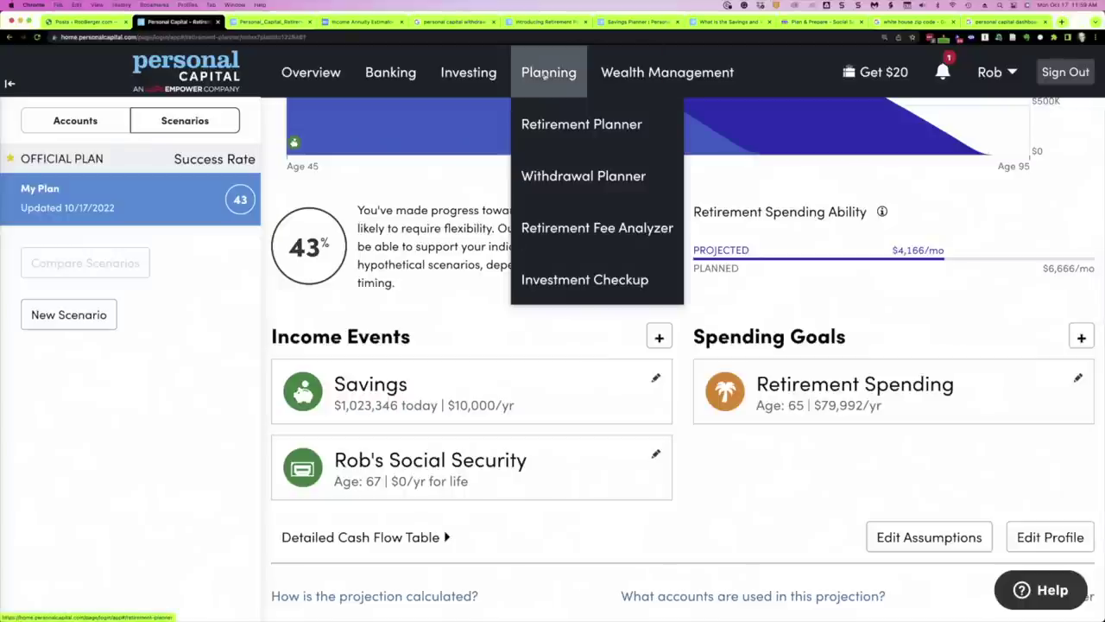
left_click(573, 181)
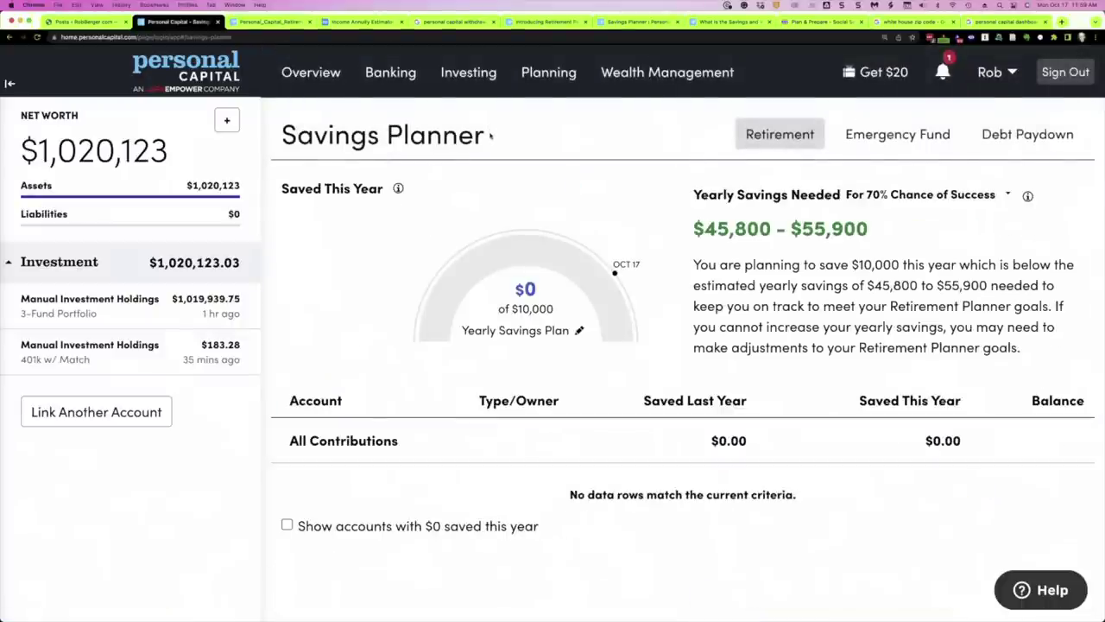
left_click_drag(490, 135, 284, 137)
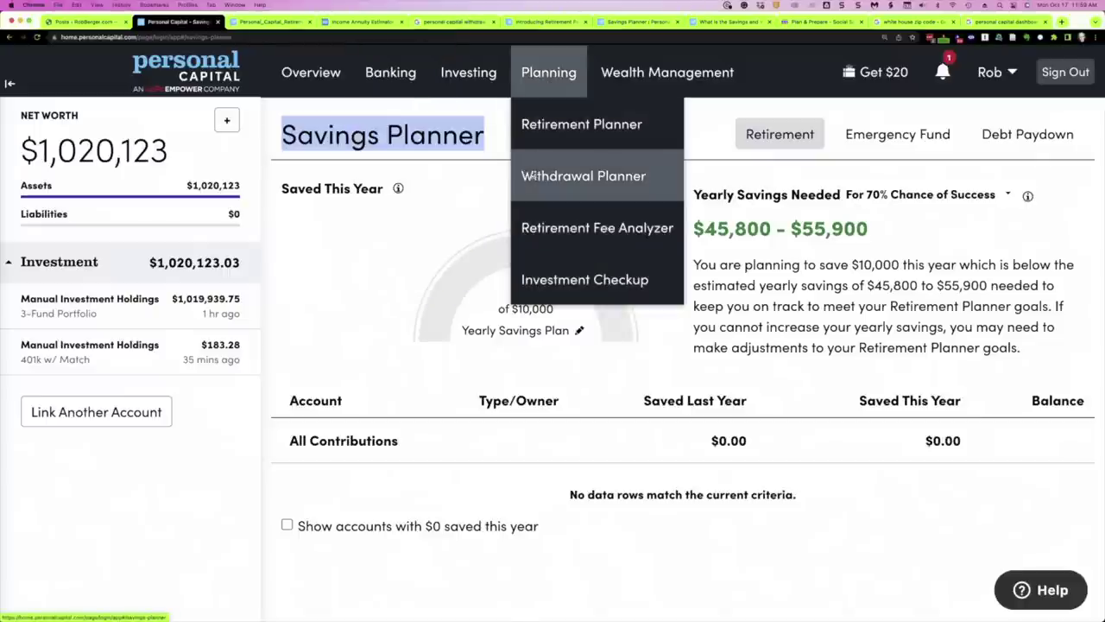
left_click(459, 173)
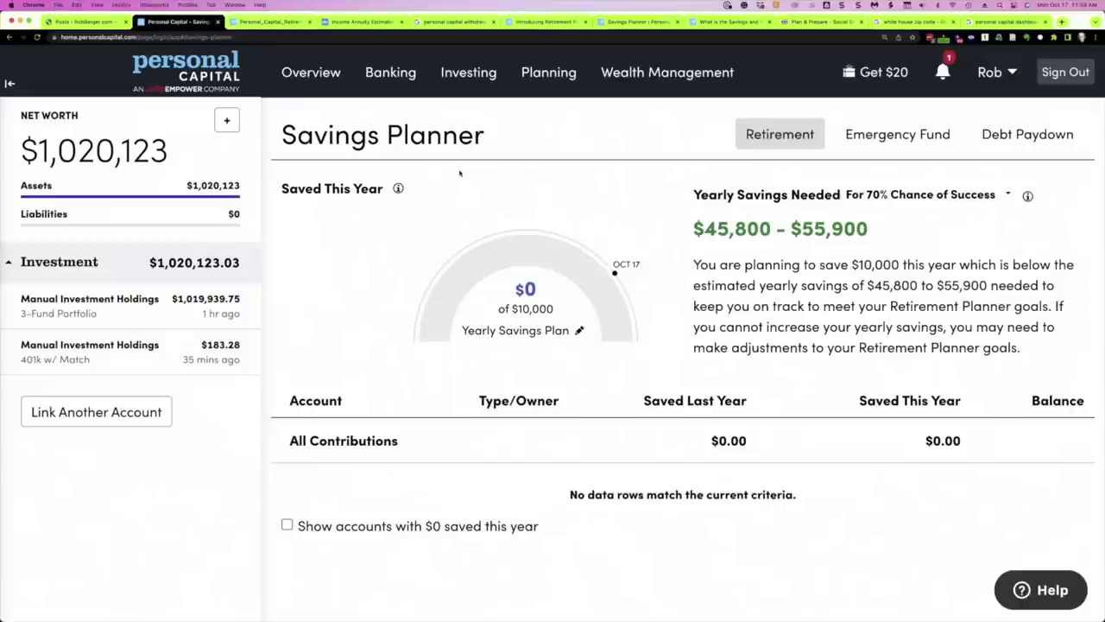
Step: Return to the Retirement Planner and check the plan's projection, then bring up the list of planning tools
mouse_move(549, 73)
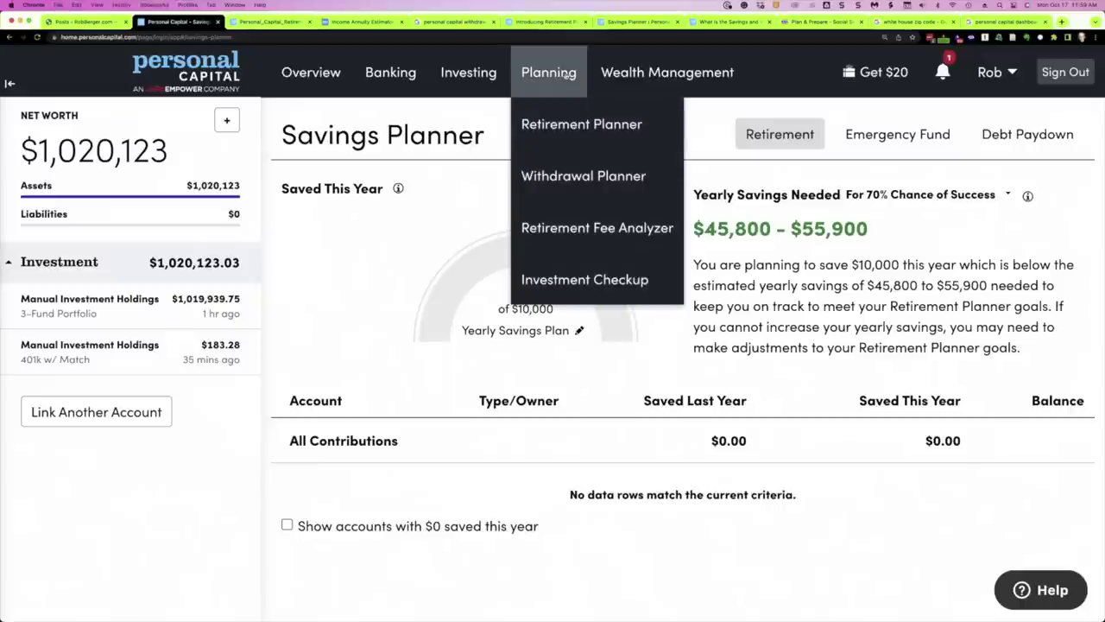
left_click(565, 127)
scroll(310, 309, "down", 5)
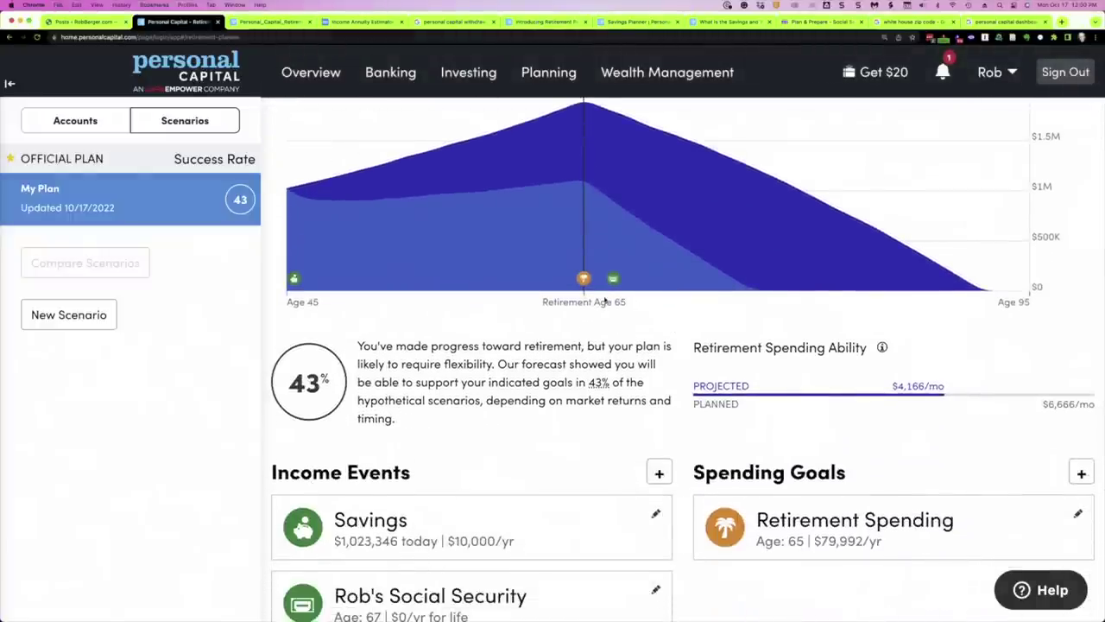
mouse_move(549, 72)
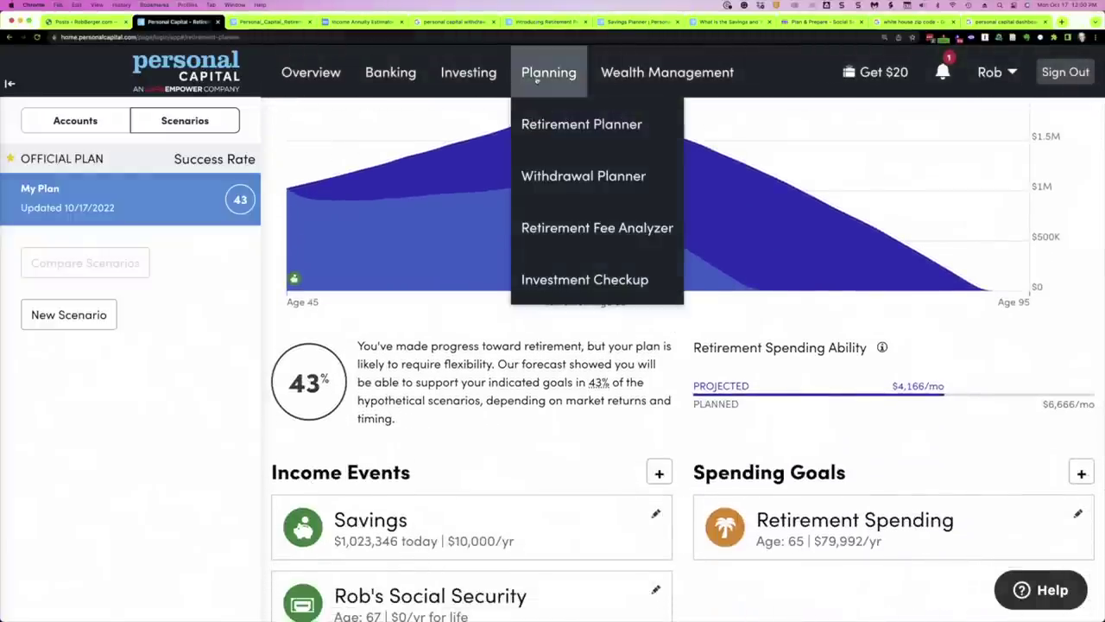
Step: Open the Savings Planner through the Withdrawal Planner entry and check the planned yearly savings against the yearly range needed
left_click(539, 167)
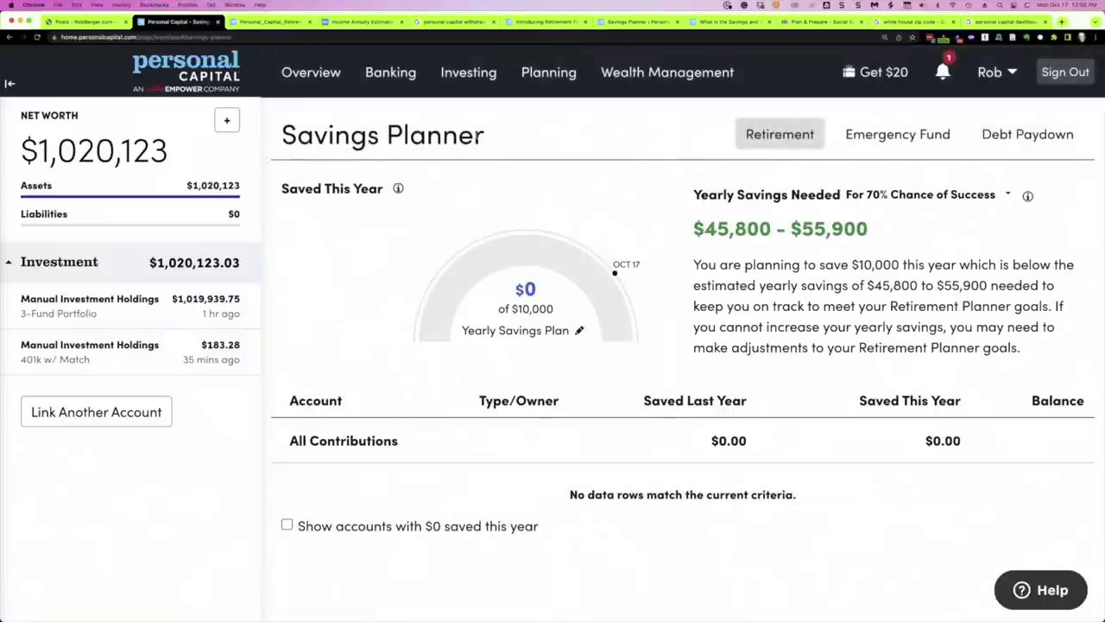
left_click_drag(484, 135, 300, 142)
left_click(370, 136)
left_click_drag(379, 135, 274, 139)
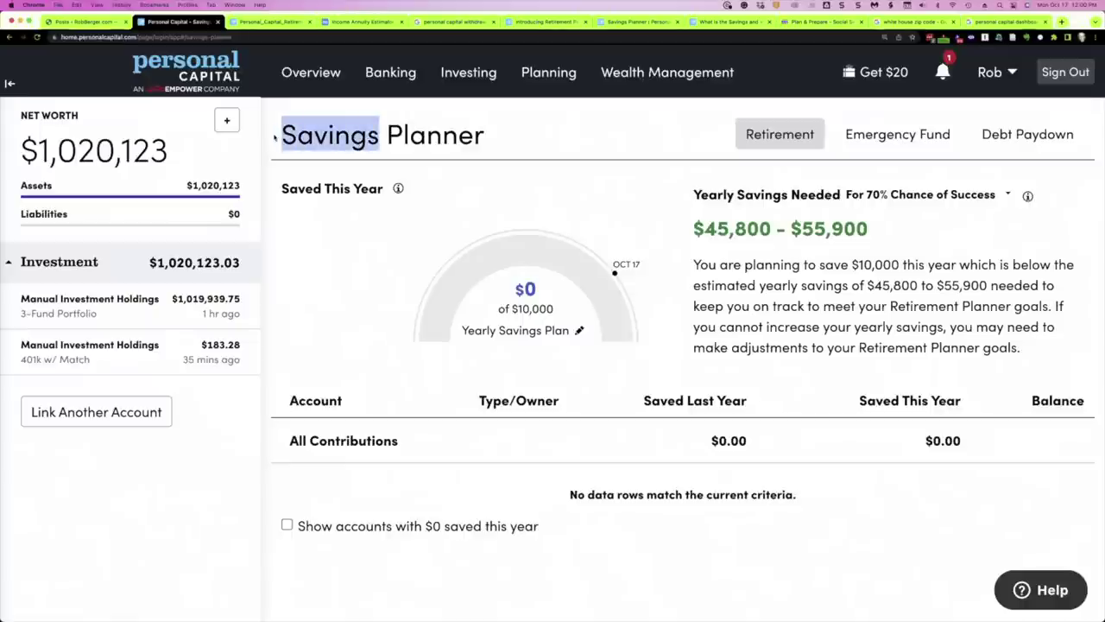
left_click(526, 150)
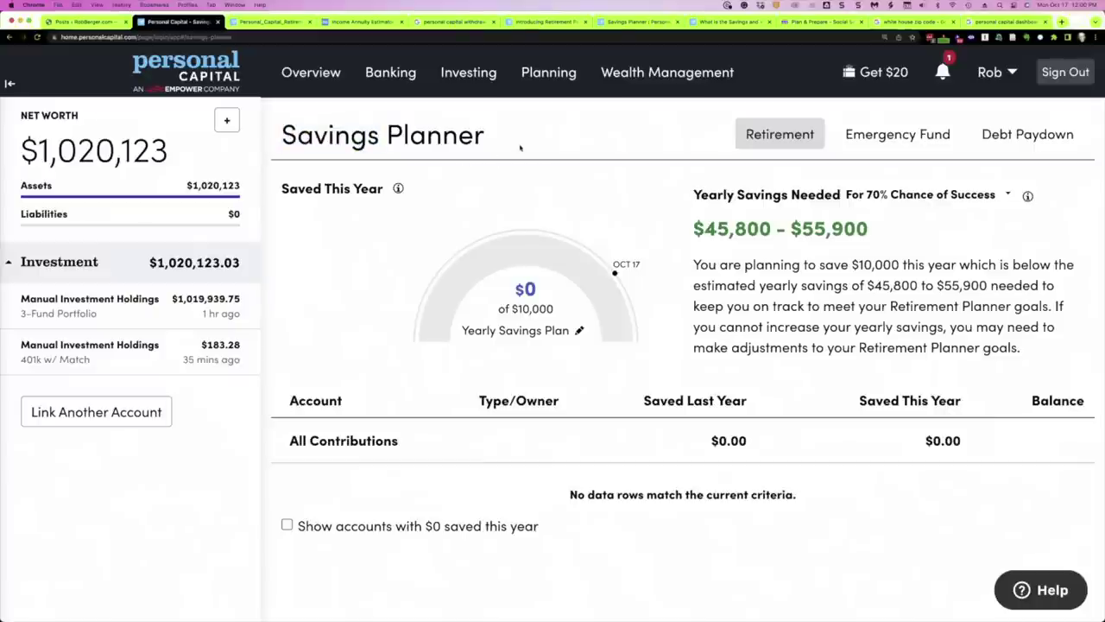
left_click_drag(553, 309, 513, 308)
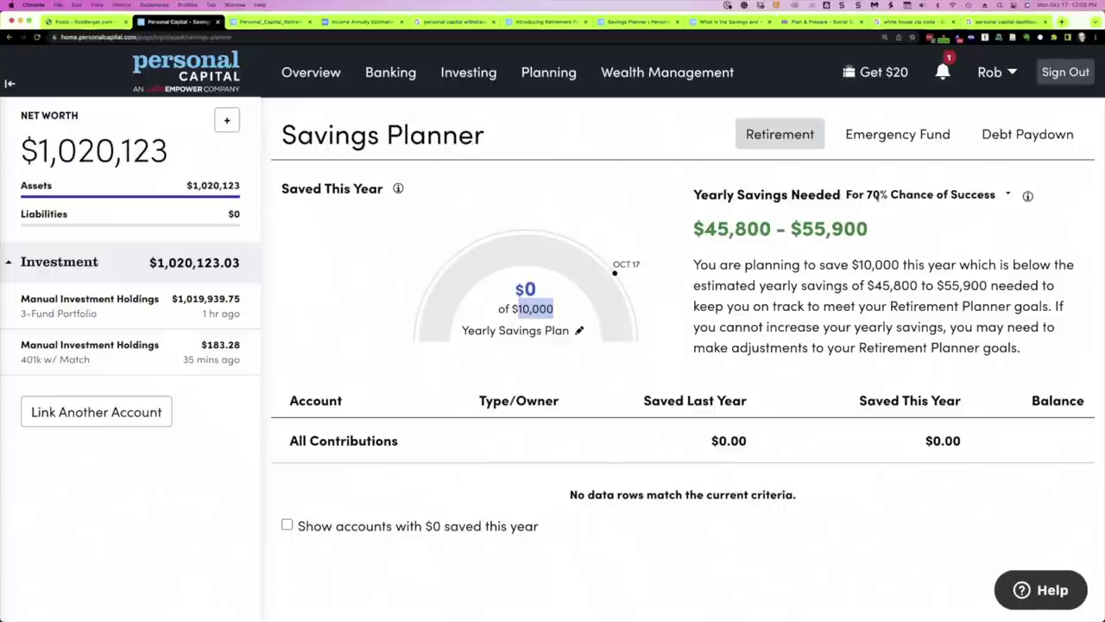
left_click(536, 309)
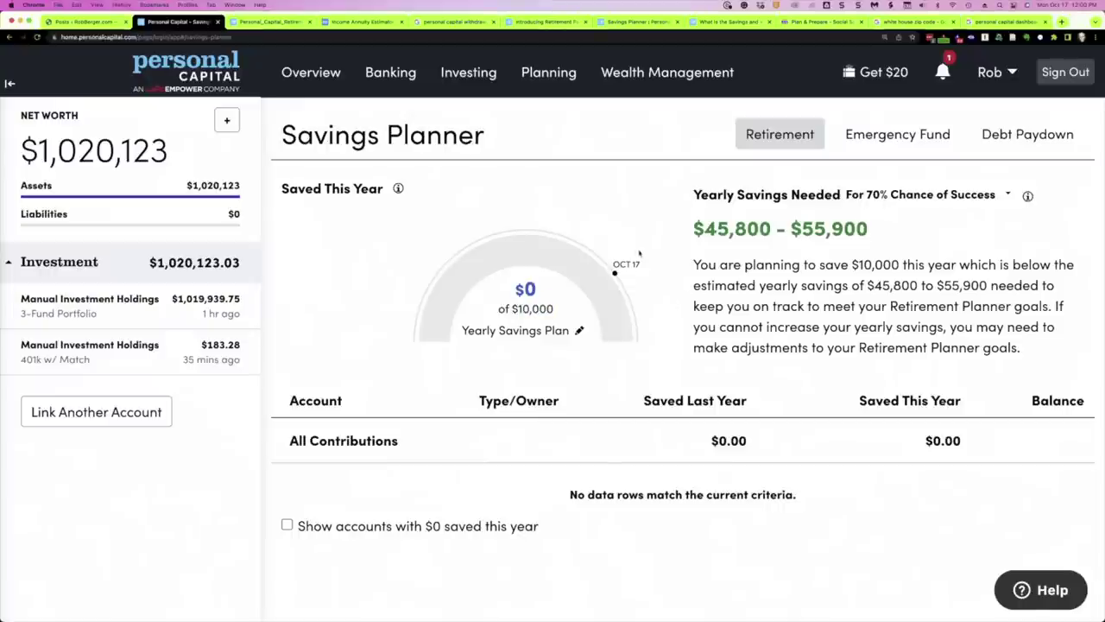
left_click_drag(693, 227, 870, 228)
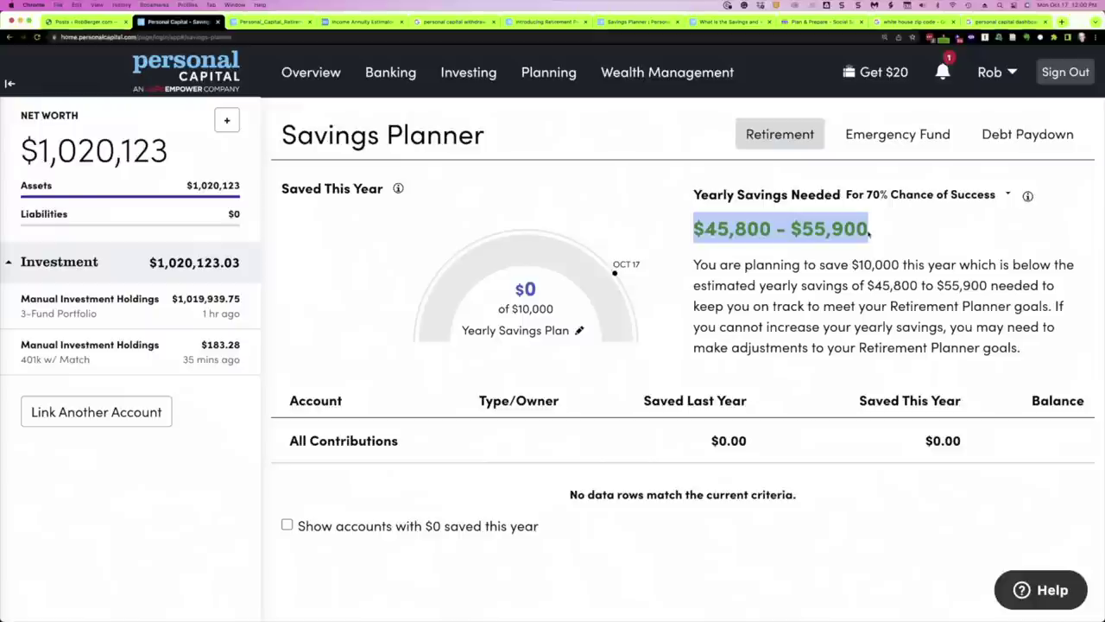
Step: Compare the yearly savings needed for a 50% and a 90% chance of success, and return to 70%
left_click(1007, 195)
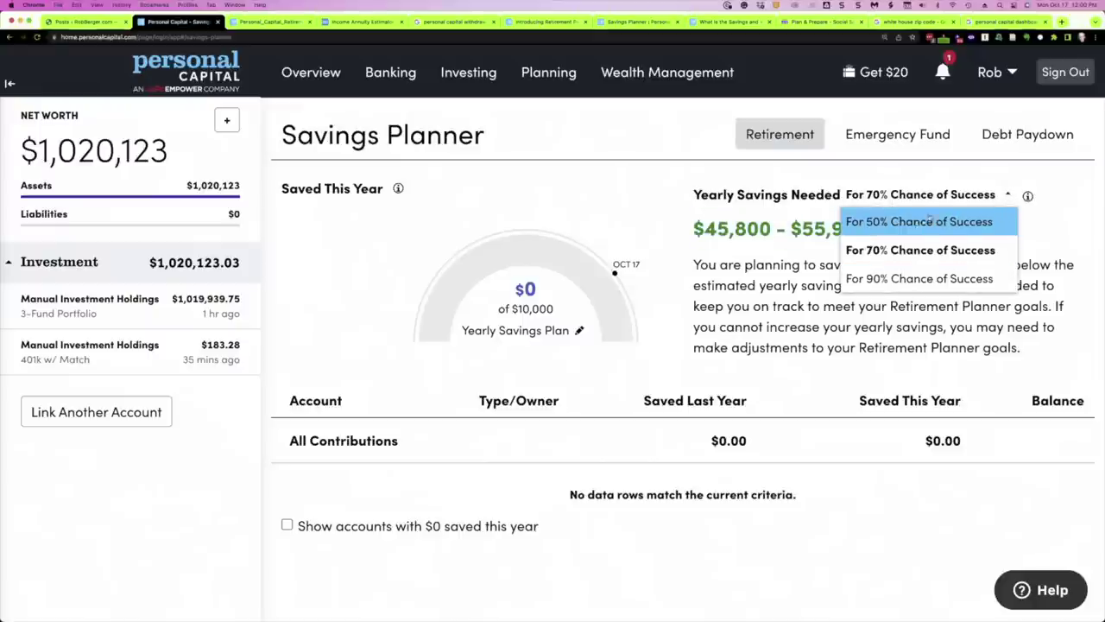
left_click(901, 224)
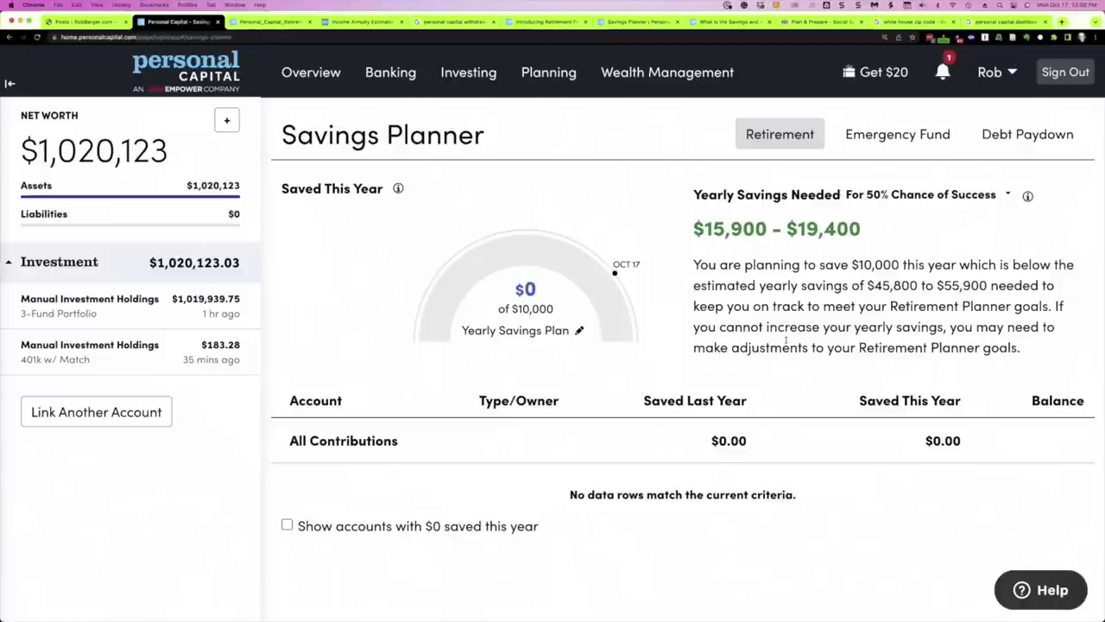
left_click_drag(826, 229, 705, 229)
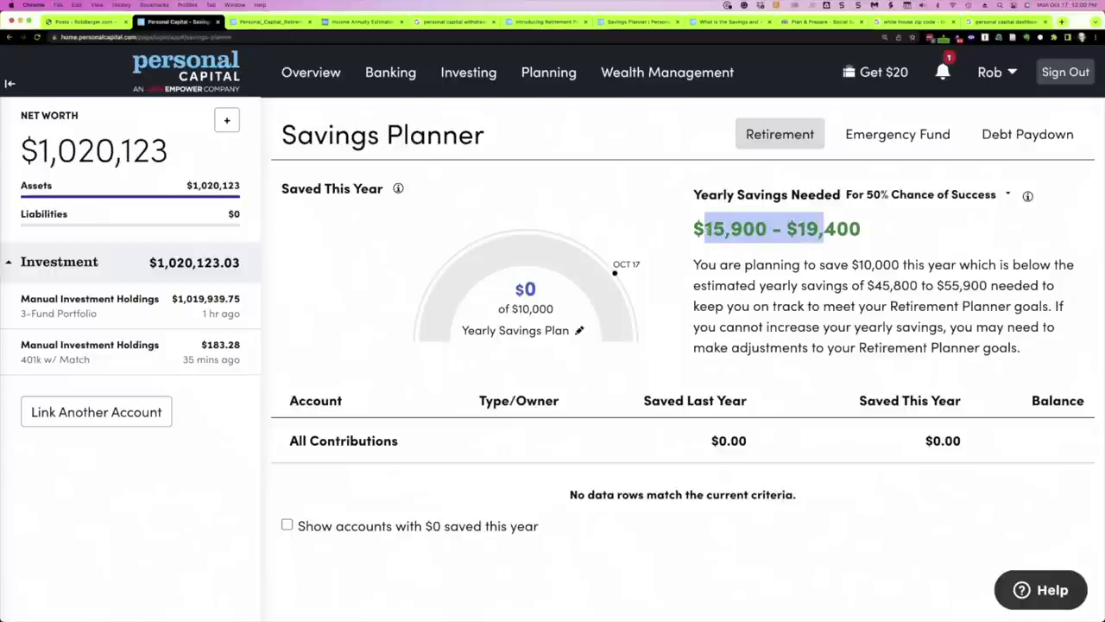
left_click(1004, 195)
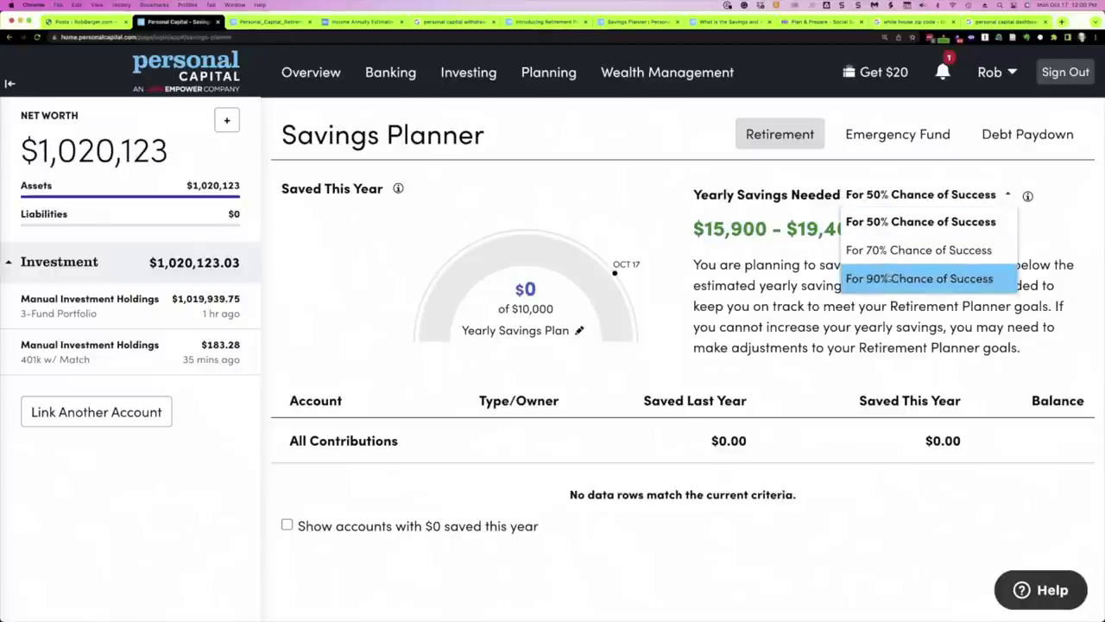
left_click(889, 276)
left_click_drag(837, 228, 725, 228)
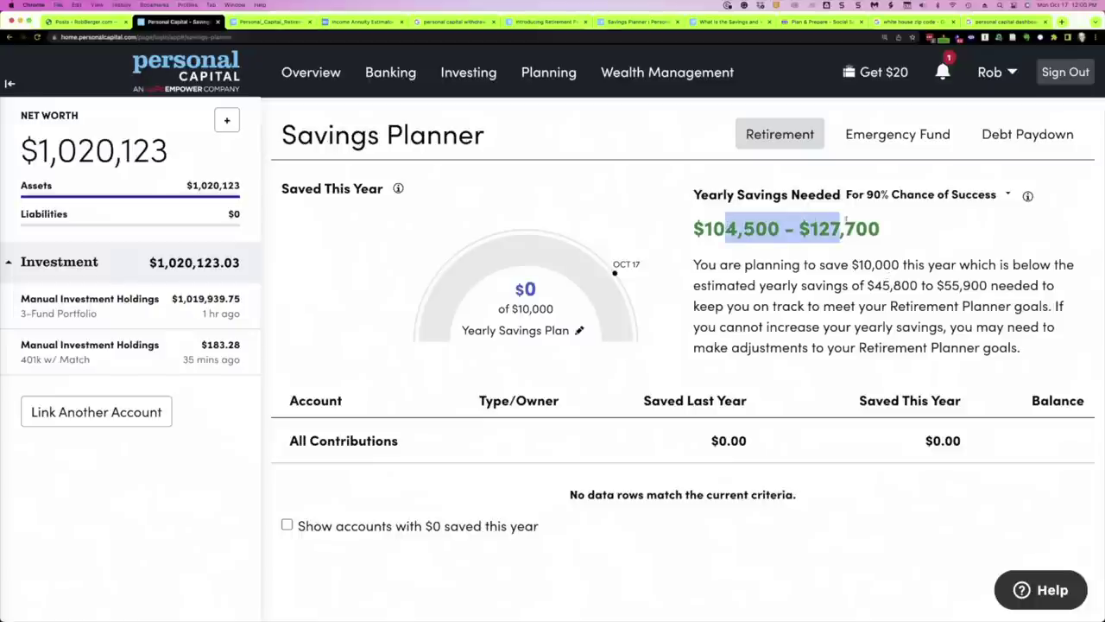
left_click(1007, 195)
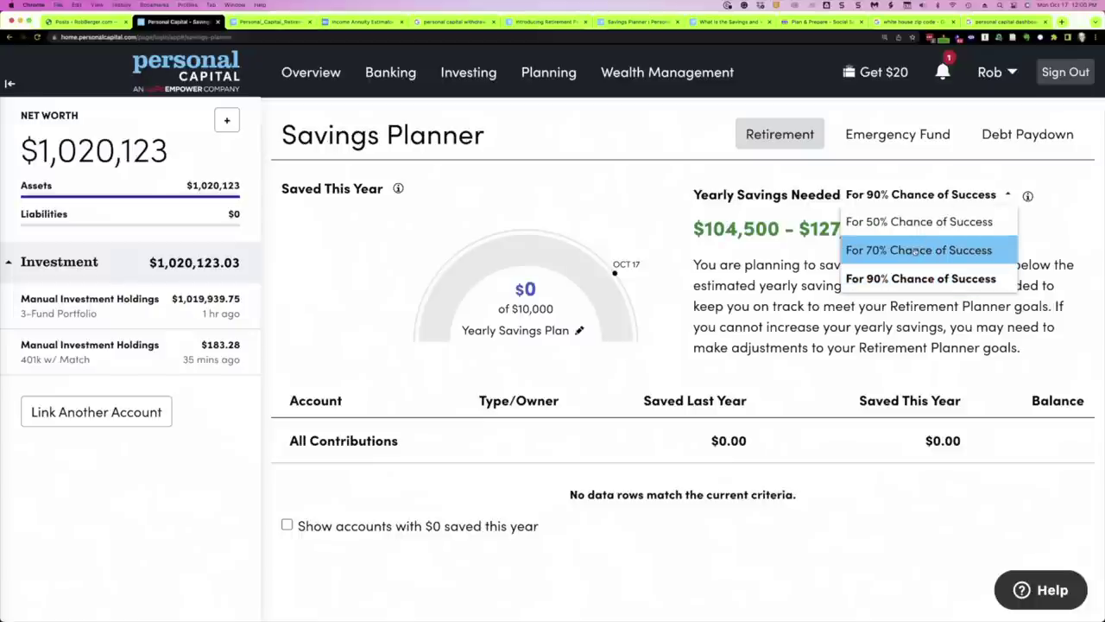
left_click(915, 249)
Step: Set the Yearly Savings Plan to $25,000 in the Savings Planner and save it
left_click(579, 331)
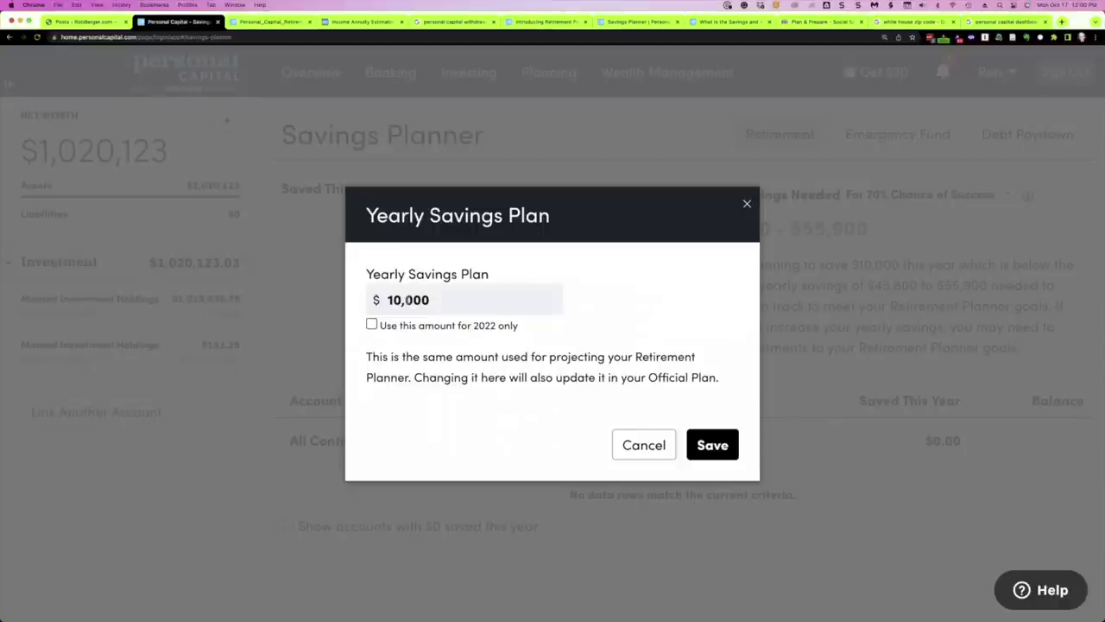
double_click(408, 300)
type("24")
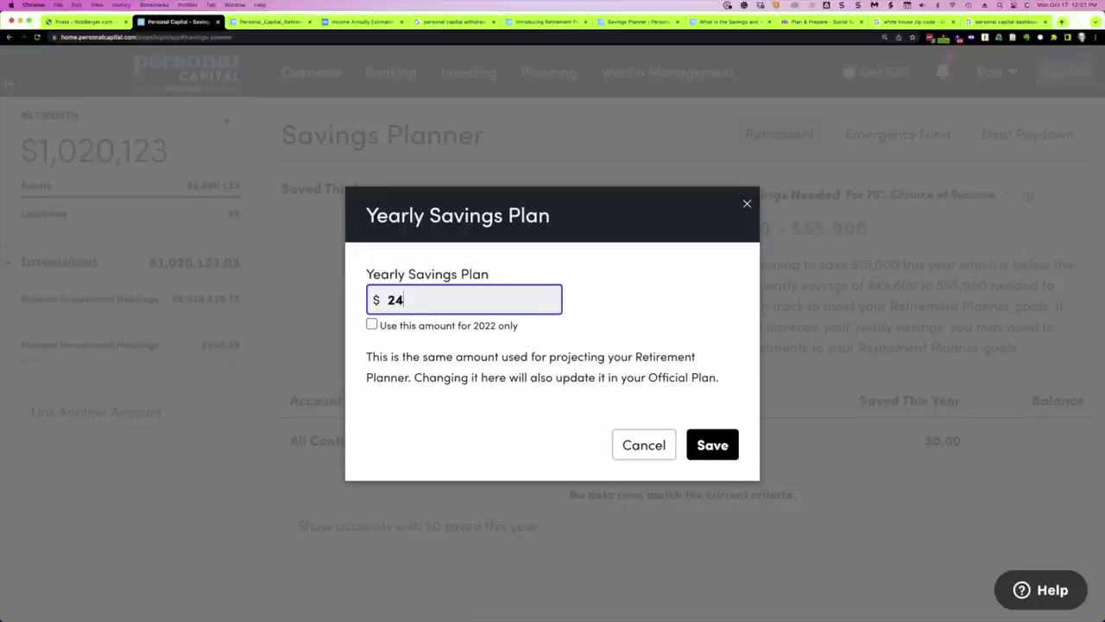
key("BackSpace")
key("BackSpace")
type("252")
key("BackSpace")
type("000")
left_click(706, 443)
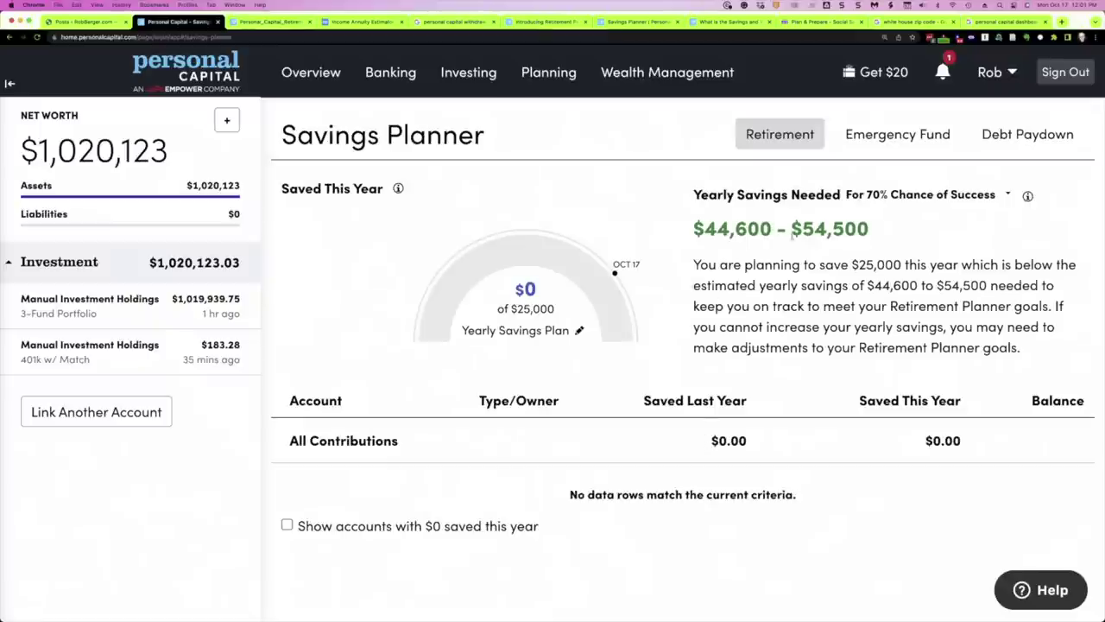
Step: Reload the Savings Planner, compare the savings needed for 50% and 90% chances of success, and reload to check the yearly plan
left_click(37, 37)
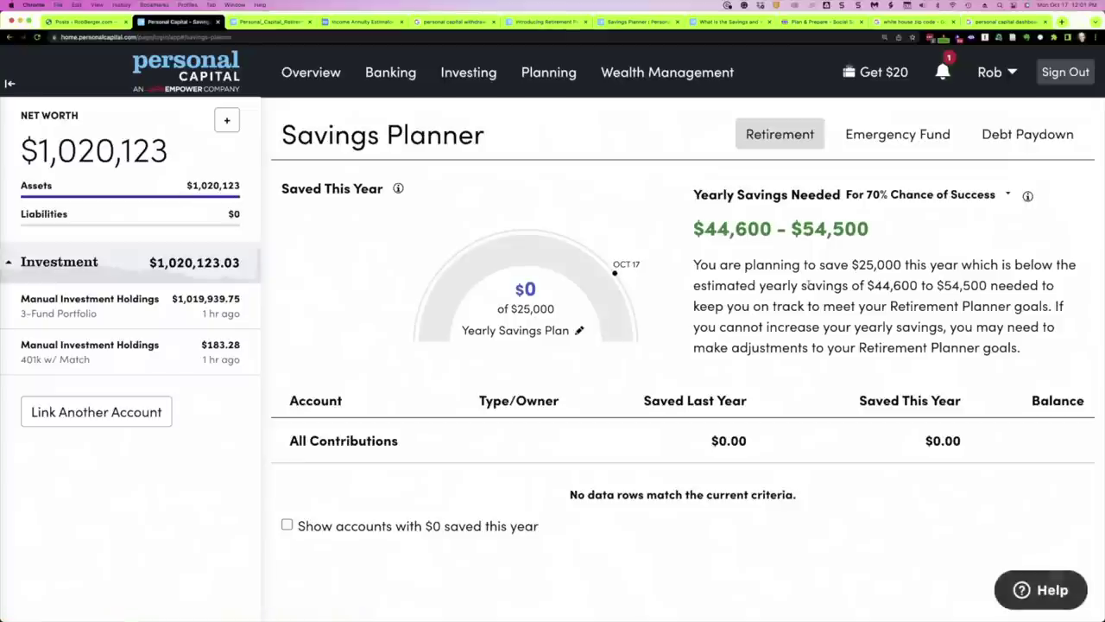
left_click(946, 197)
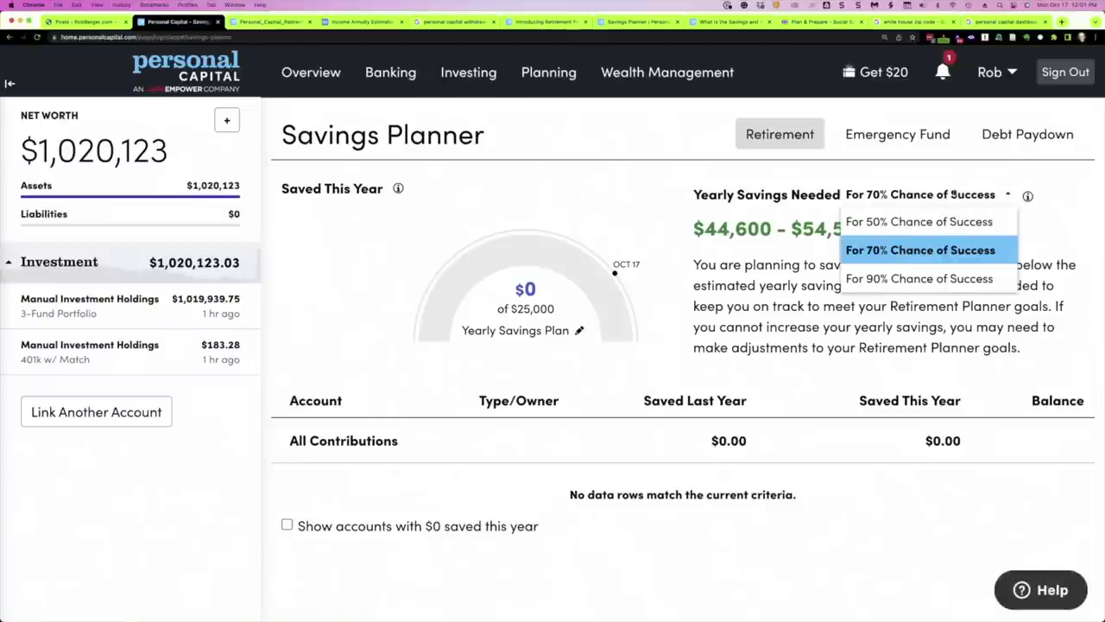
left_click(940, 221)
left_click(863, 196)
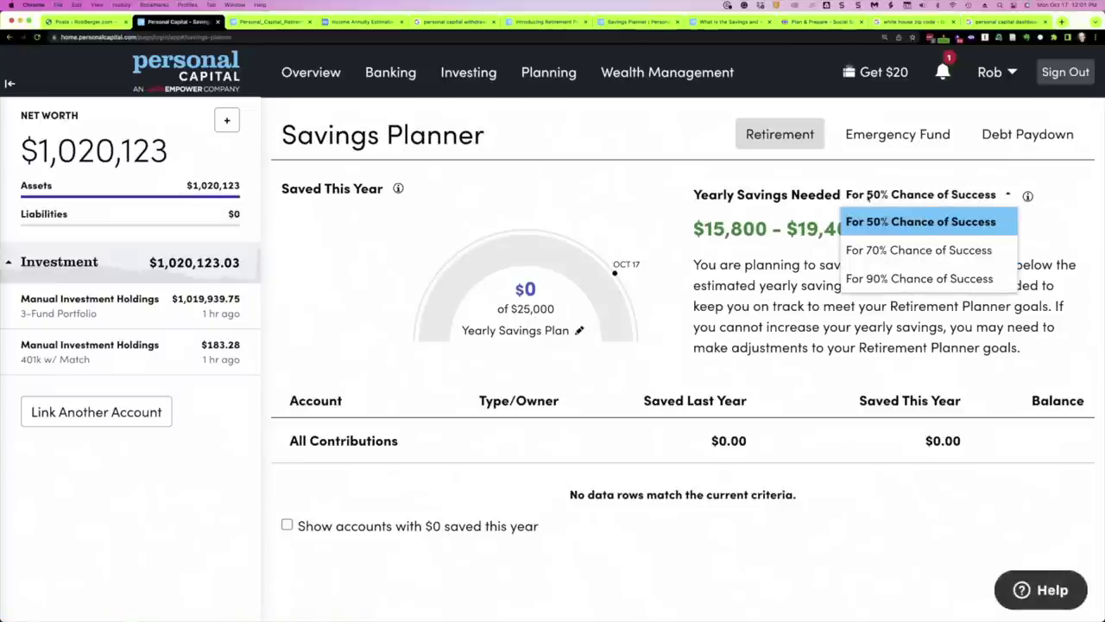
left_click(867, 278)
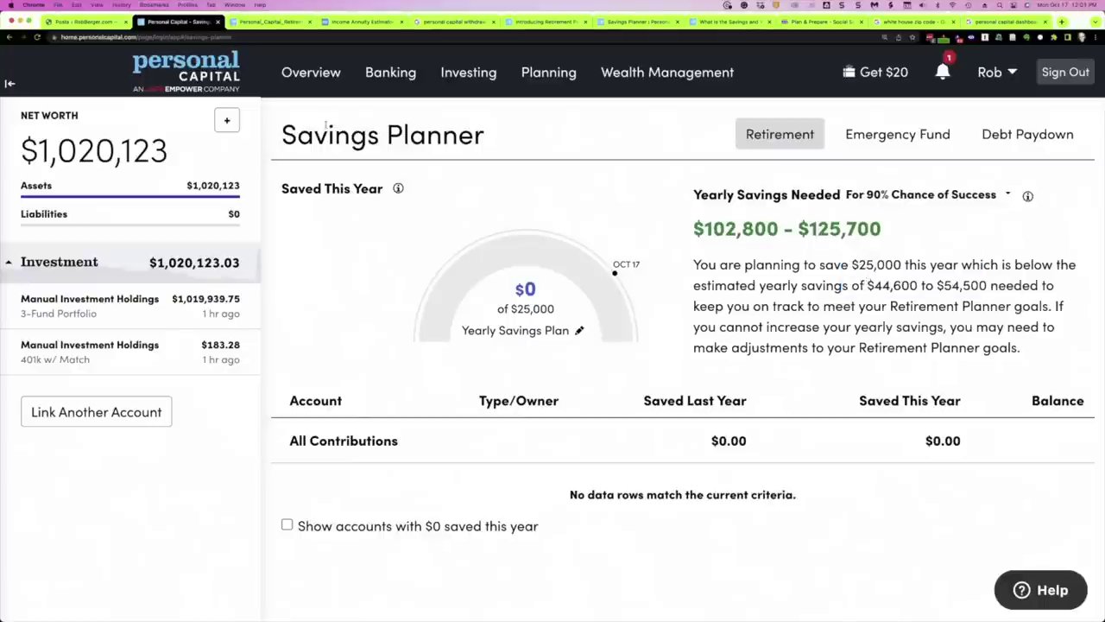
left_click(37, 37)
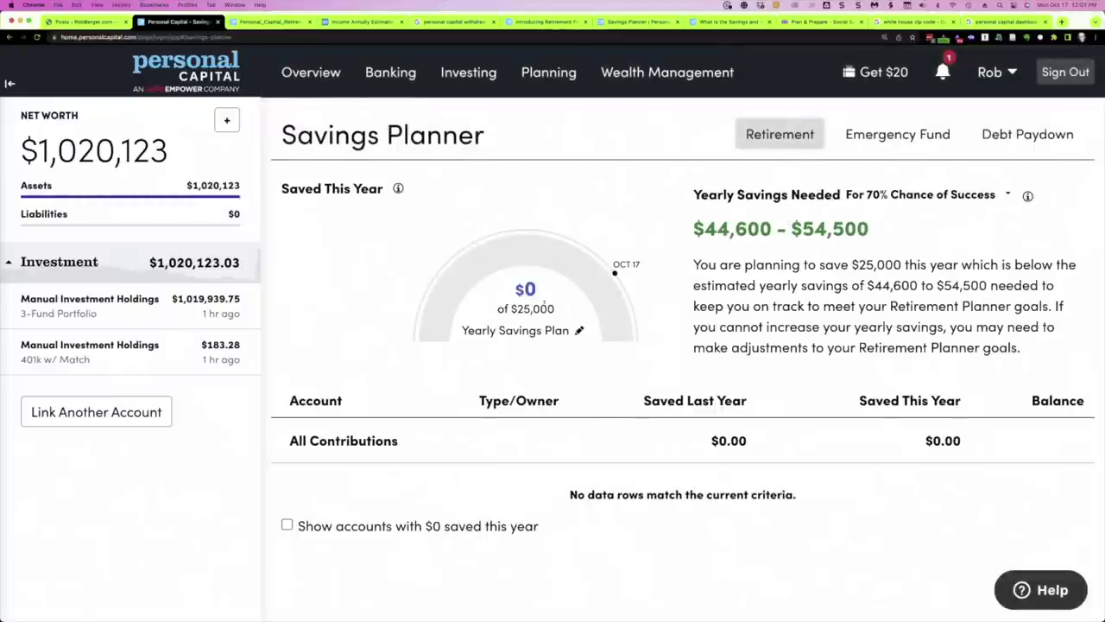
left_click_drag(553, 308, 516, 309)
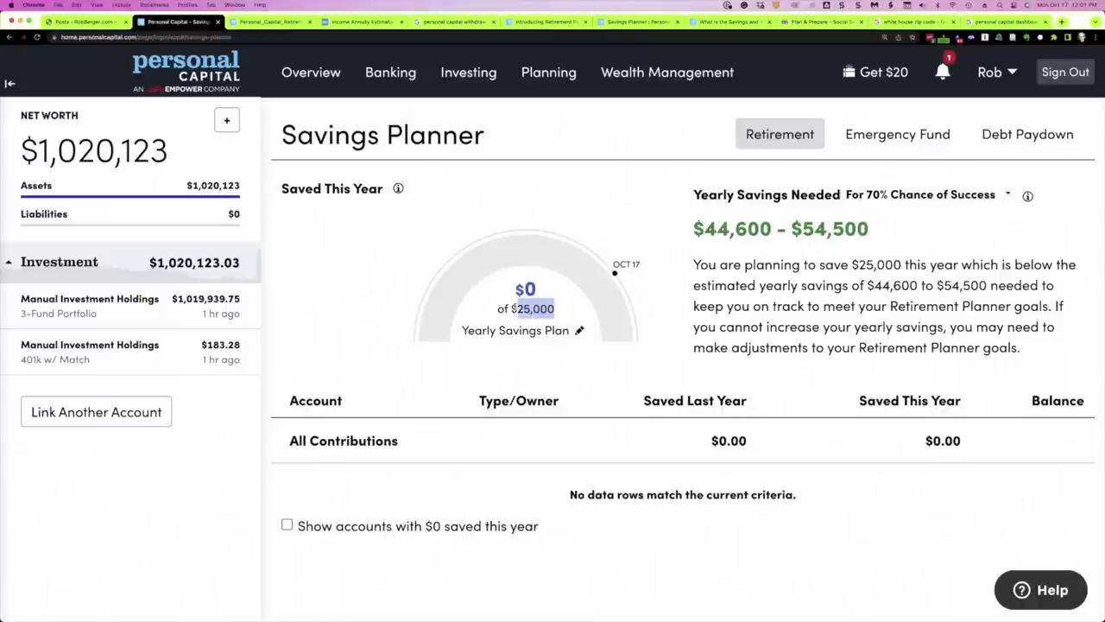
Step: Set yearly savings to $40,000 in the Retirement Planner's Savings income event and save the plan
left_click(542, 121)
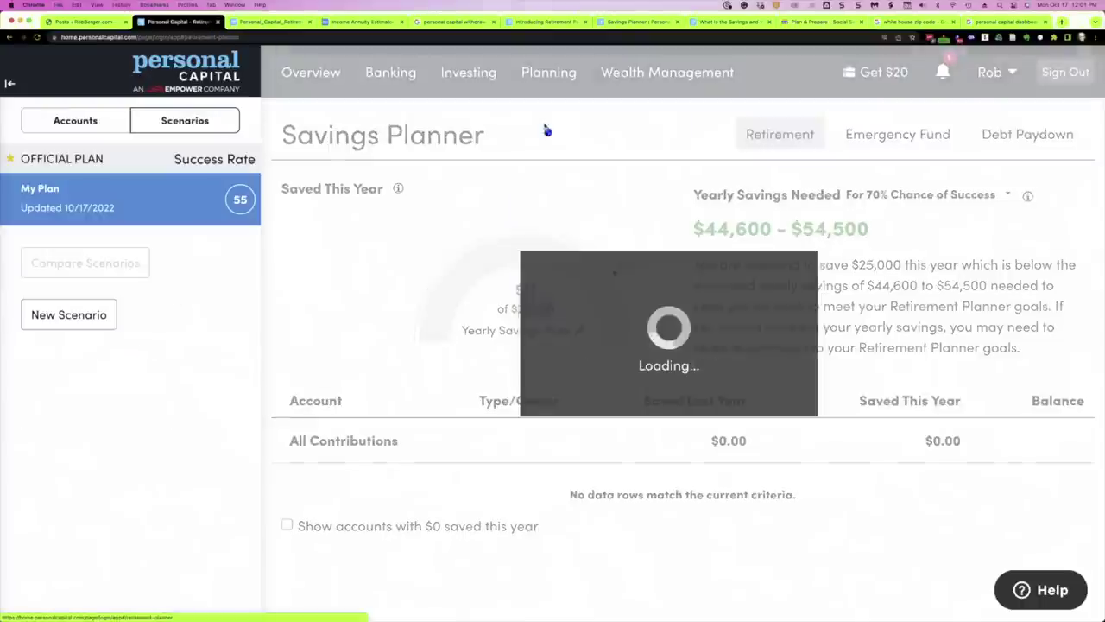
scroll(595, 375, "down", 3)
scroll(595, 375, "down", 5)
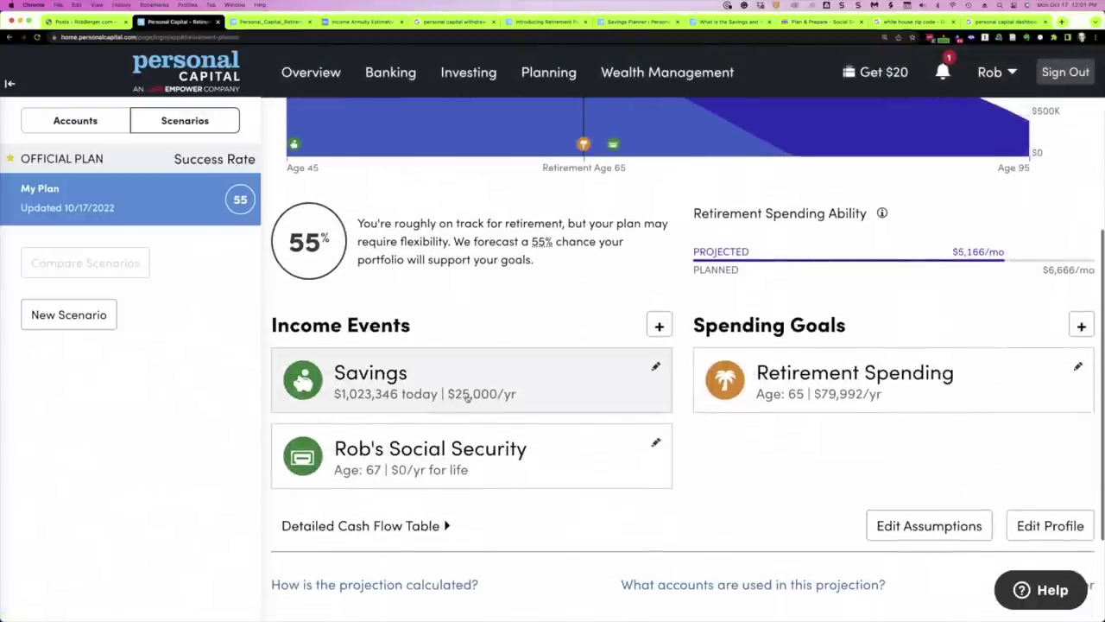
left_click(473, 399)
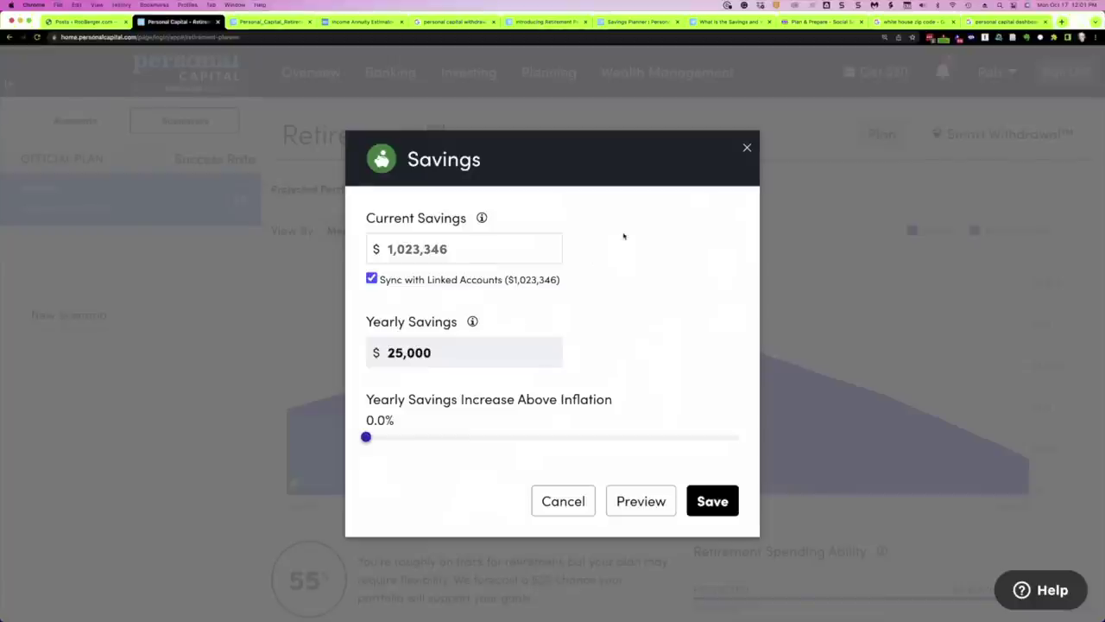
left_click(423, 353)
type("40000")
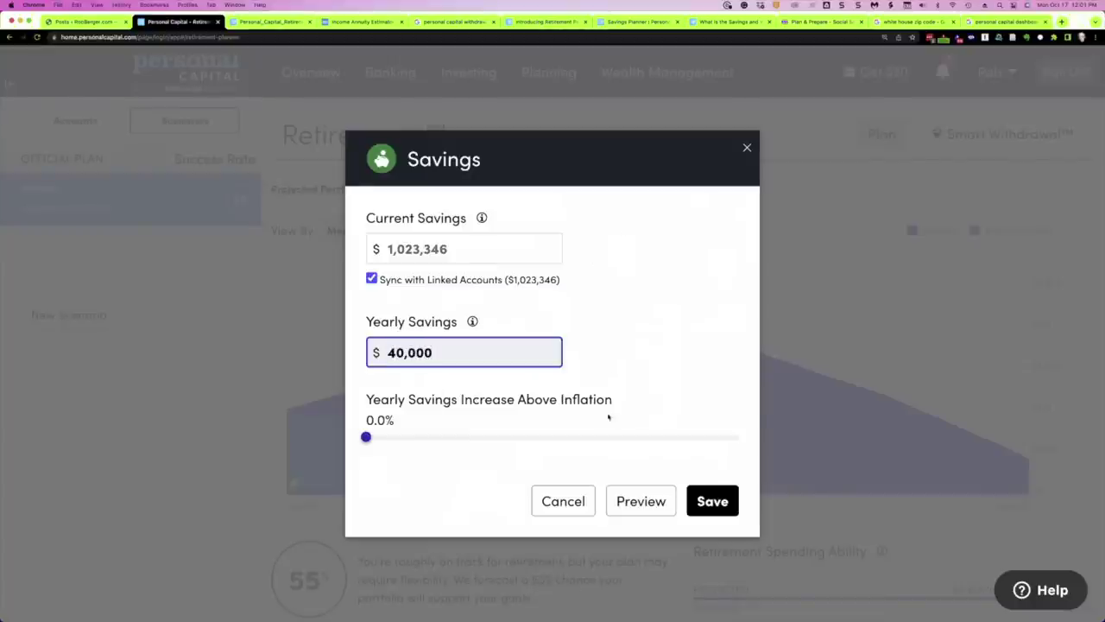
left_click(704, 498)
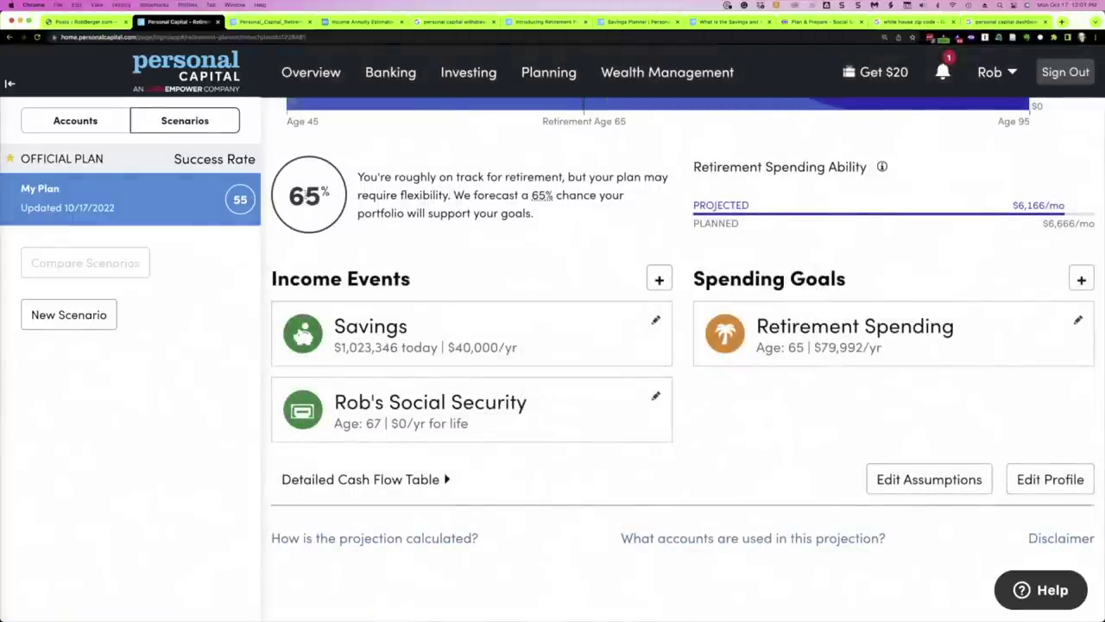
Step: Reopen the Savings Planner, reload it, and check the updated yearly savings plan and the recommended range
mouse_move(548, 82)
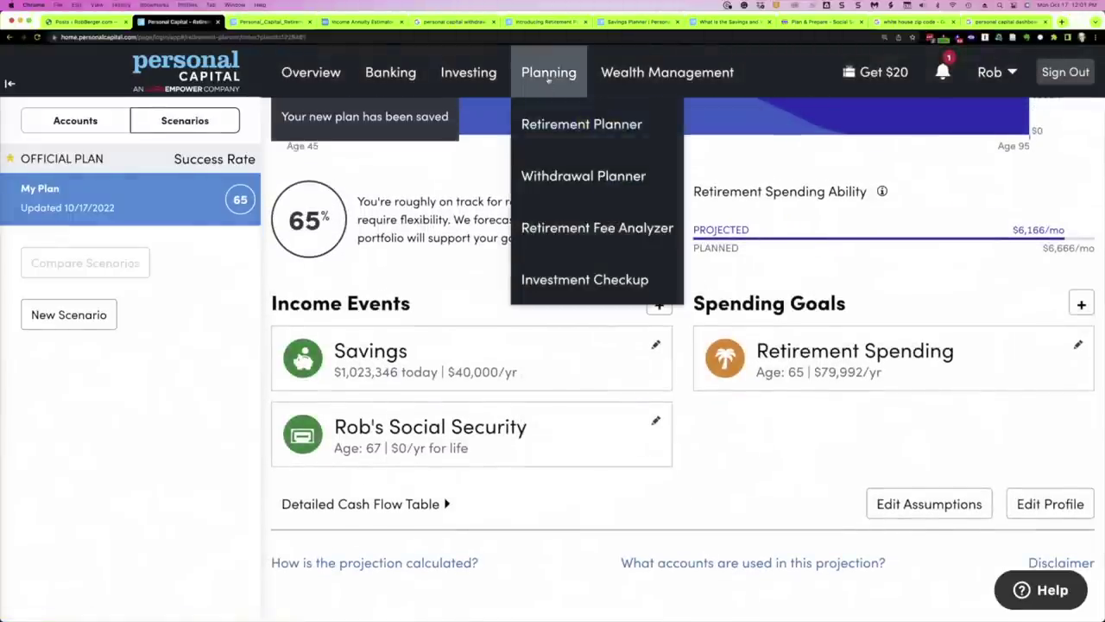
left_click(546, 171)
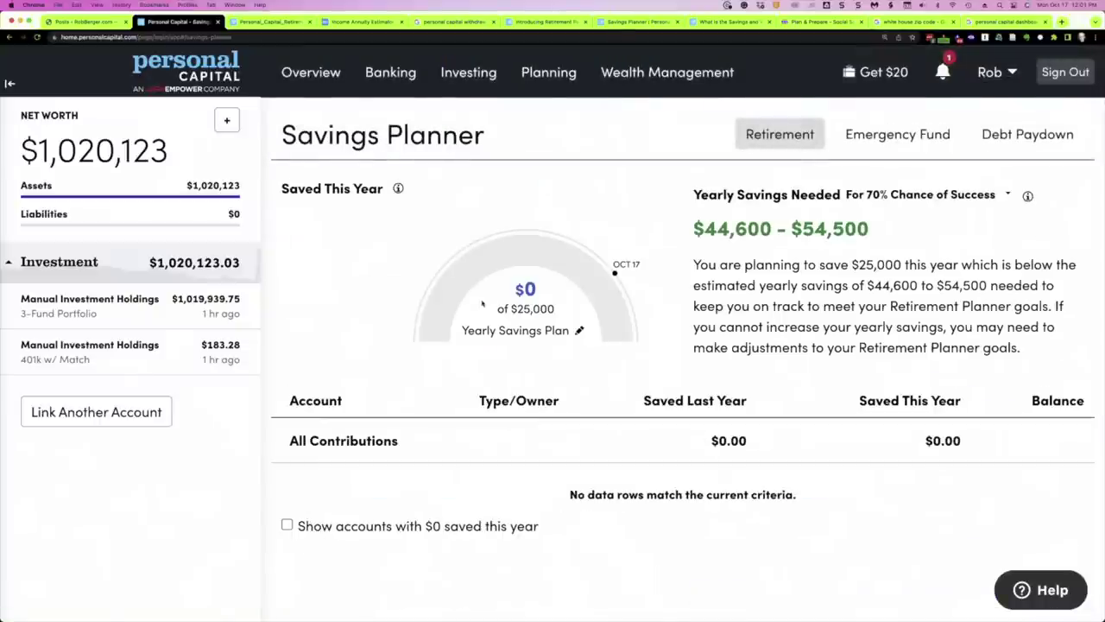
left_click(36, 38)
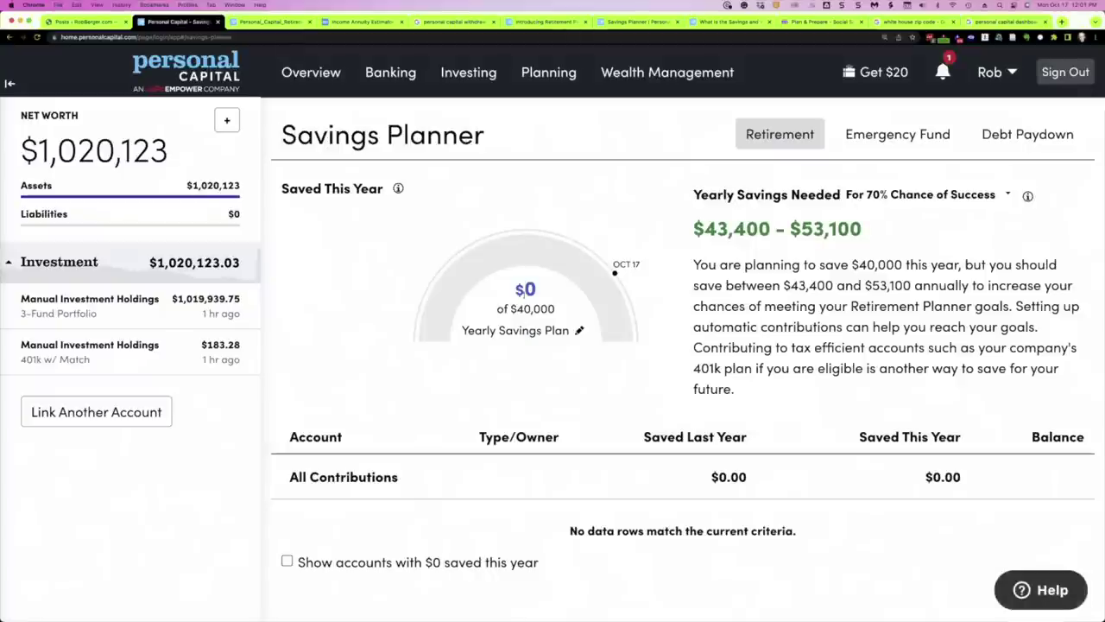
left_click_drag(557, 308, 512, 309)
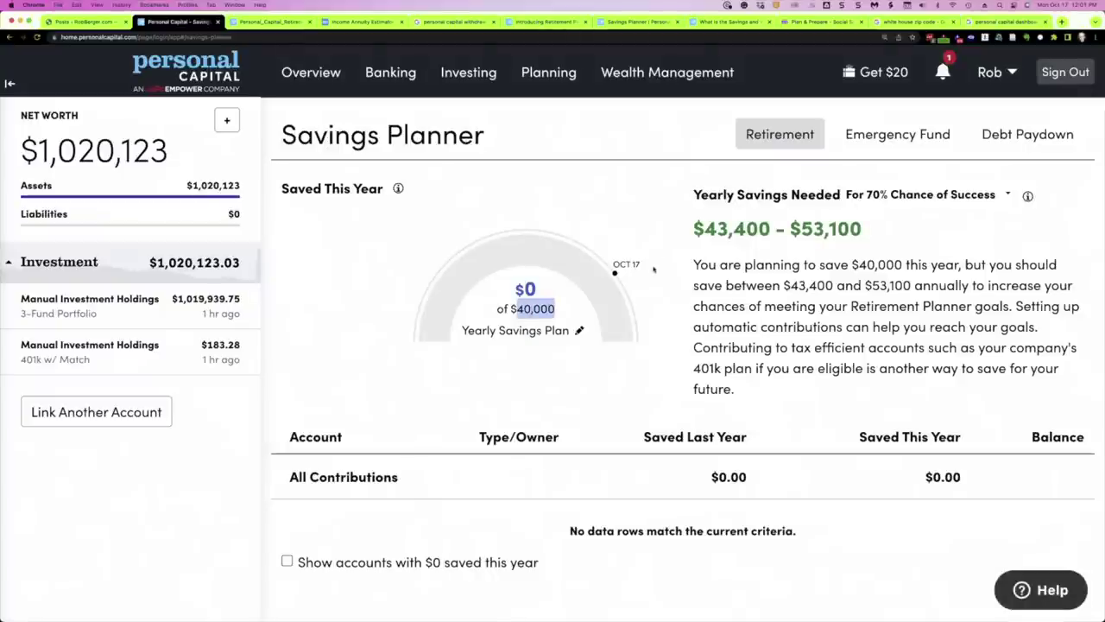
left_click_drag(704, 228, 786, 229)
scroll(753, 243, "down", 1)
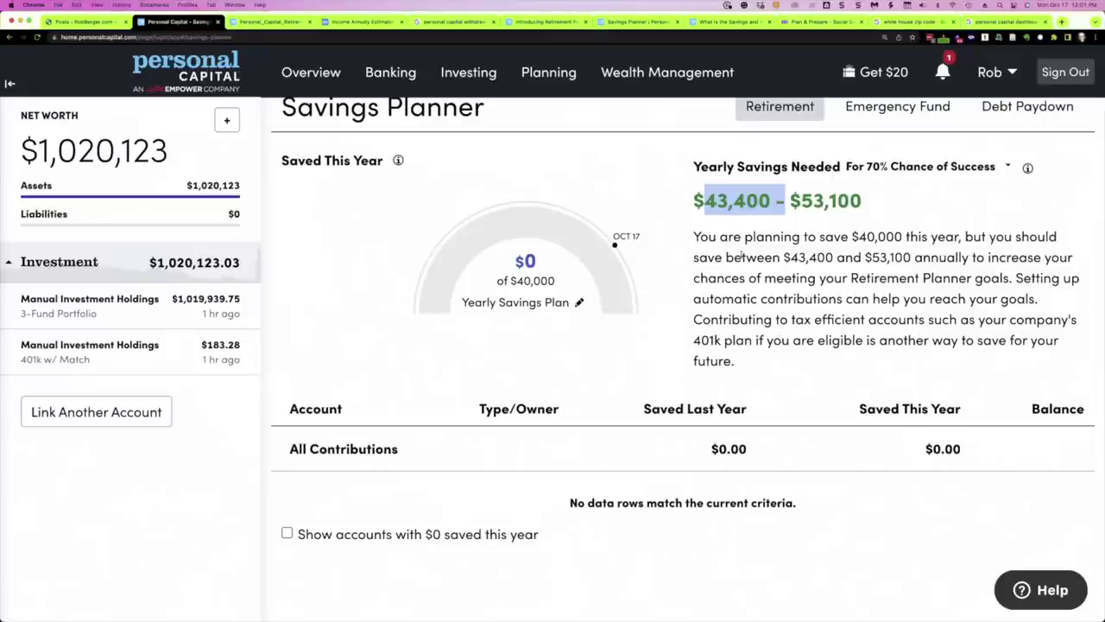
scroll(623, 363, "up", 1)
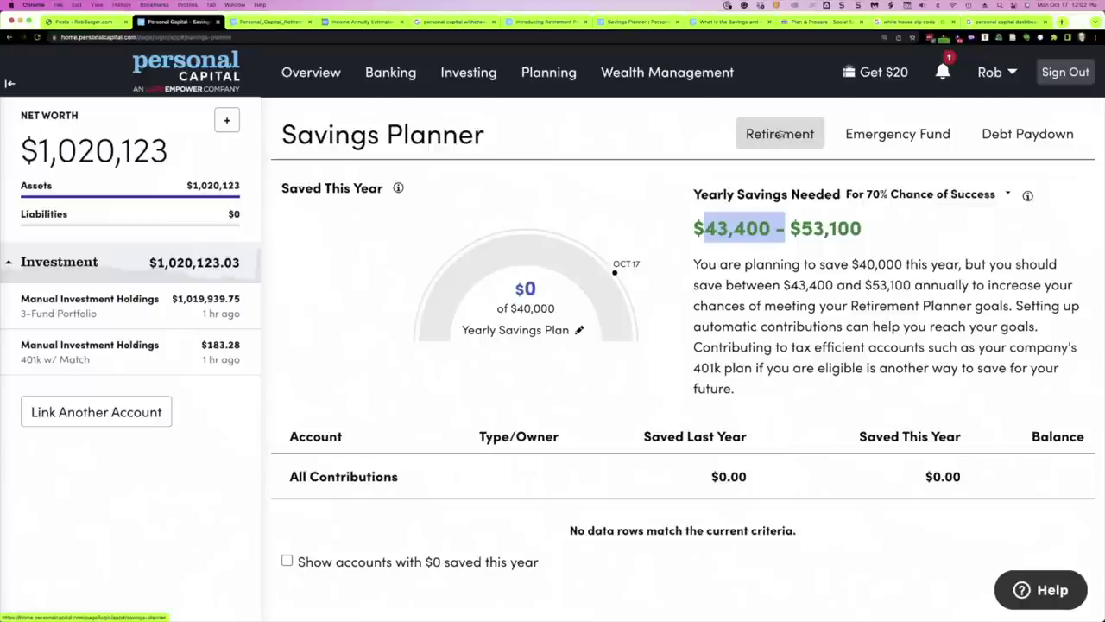
Step: Look at the Savings Planner's Emergency Fund and Debt Paydown views, and return to the Retirement view
left_click(889, 135)
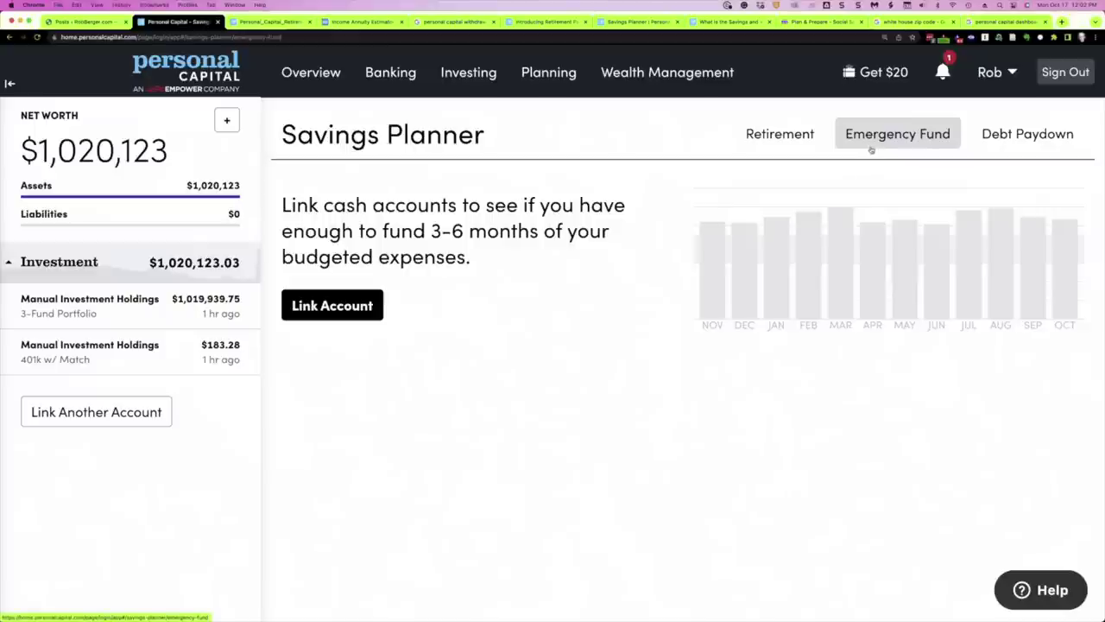
left_click(1006, 134)
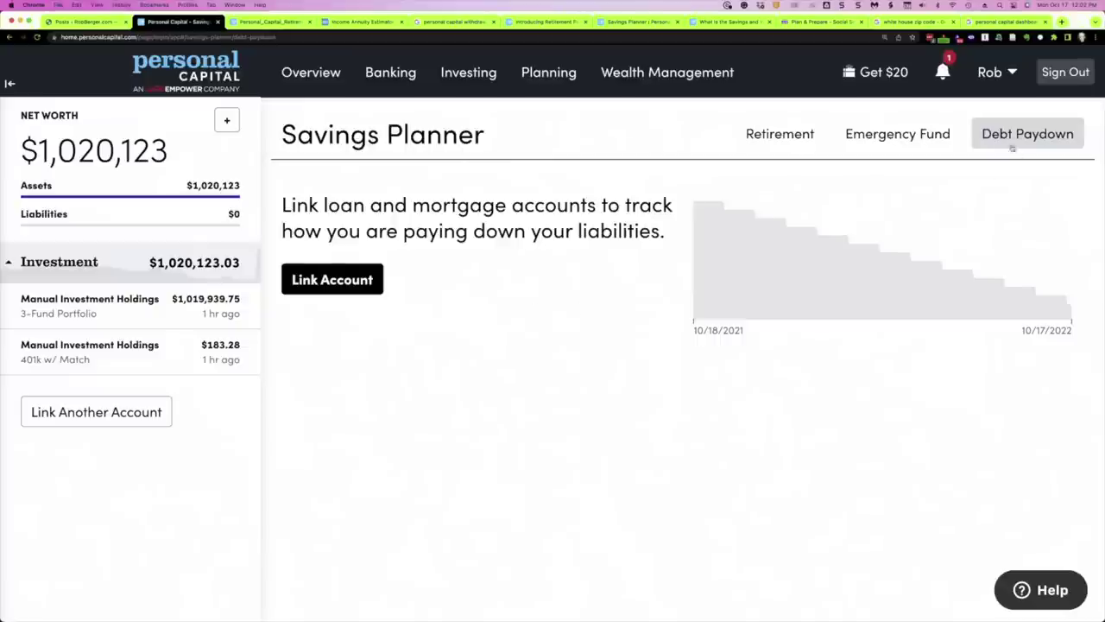
left_click(782, 137)
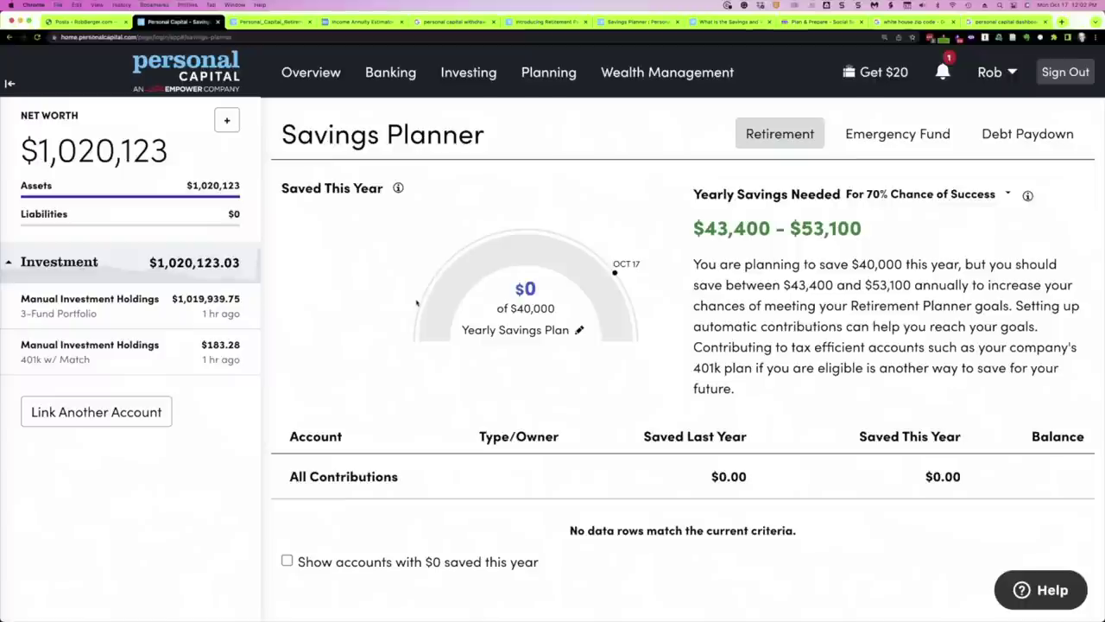
Step: Reopen the Retirement Planner and review the plan's success rate, income events and spending goals
mouse_move(548, 72)
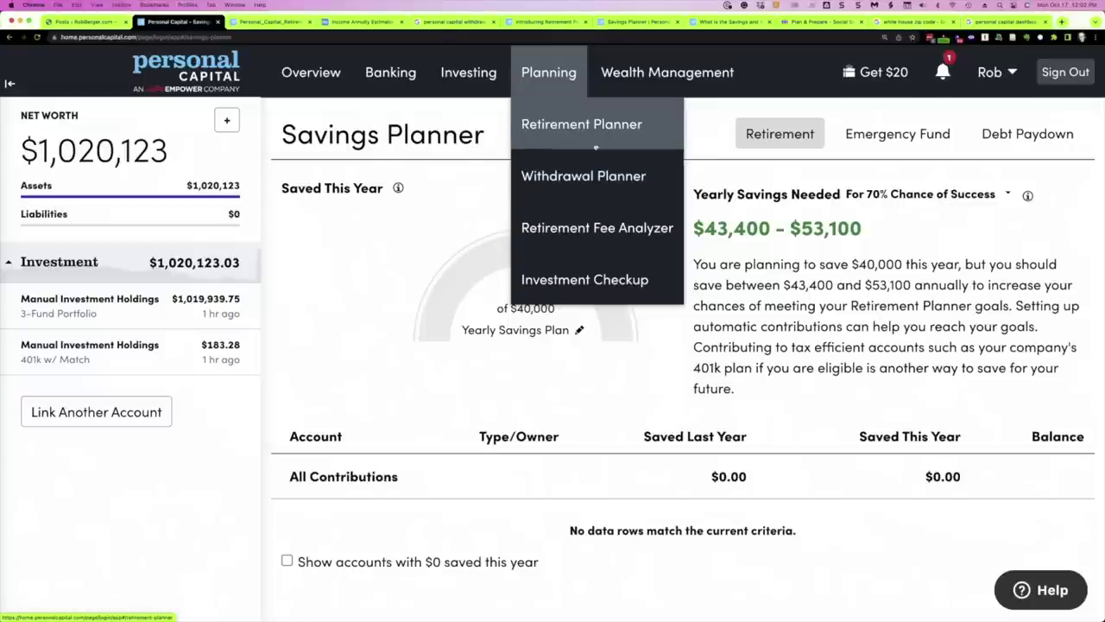
left_click(566, 123)
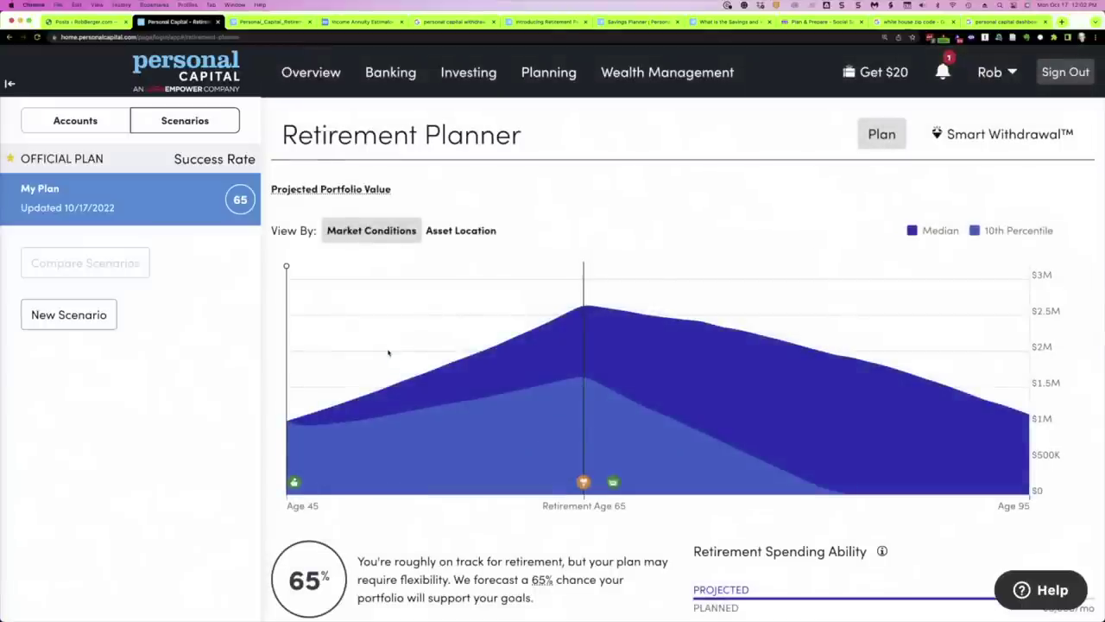
scroll(389, 352, "down", 5)
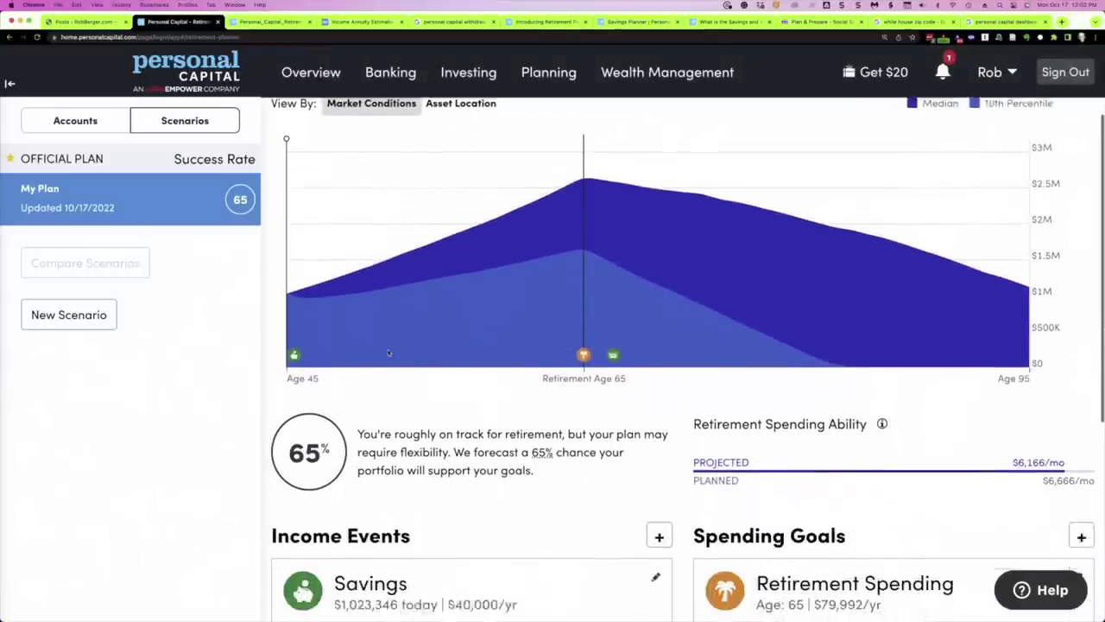
scroll(389, 352, "down", 2)
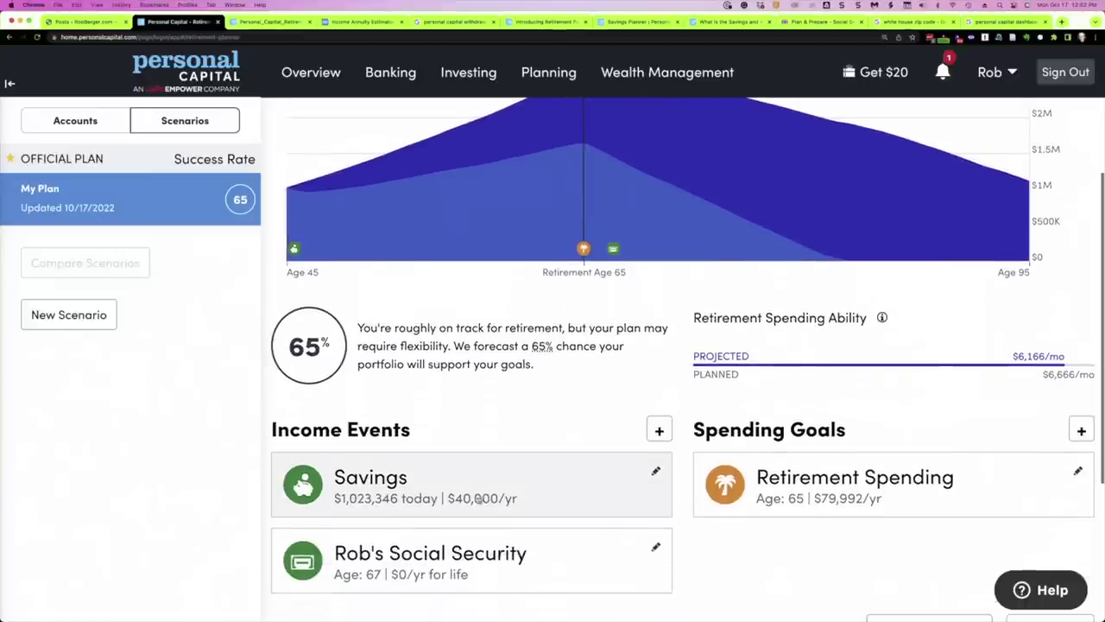
scroll(690, 414, "down", 2)
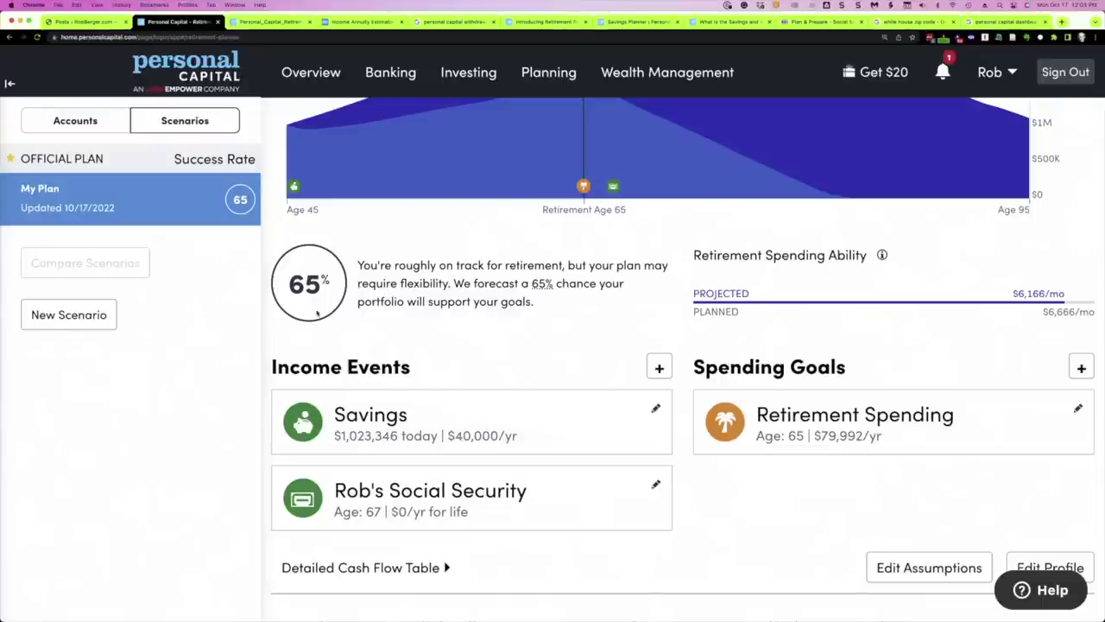
left_click_drag(332, 283, 288, 283)
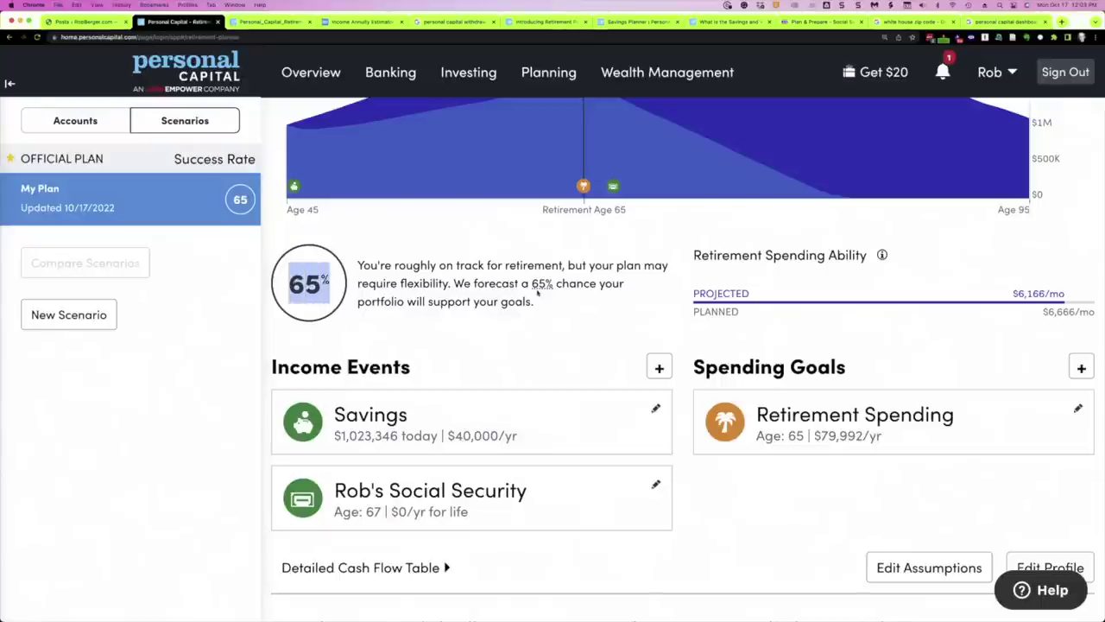
scroll(498, 403, "down", 2)
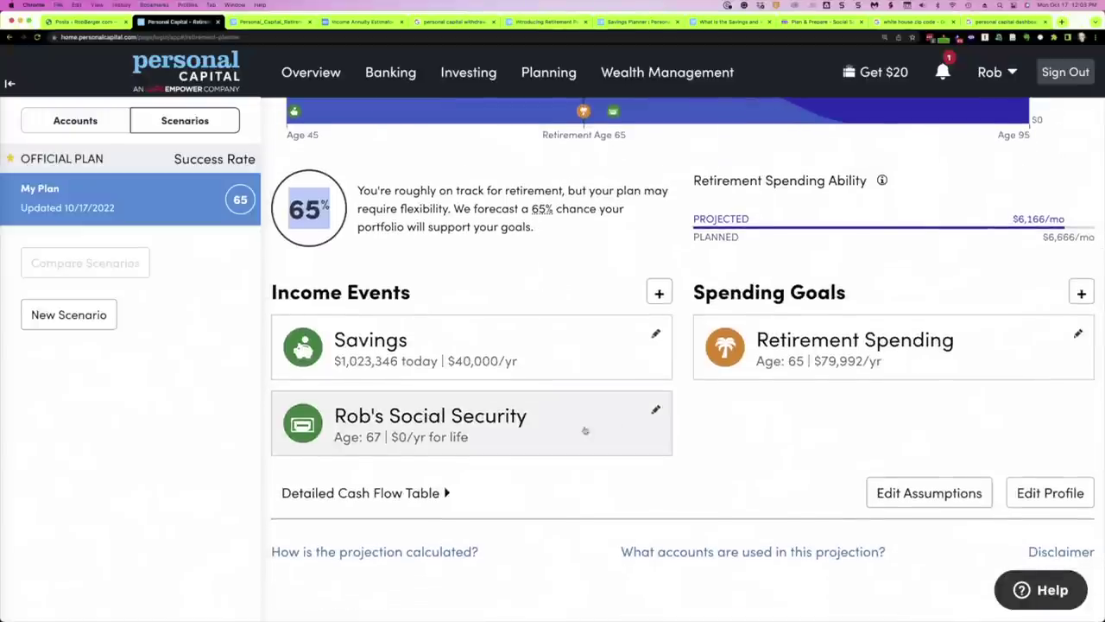
Step: Inspect the annual amount and starting age of the Social Security income event, and close it without changes
left_click(652, 411)
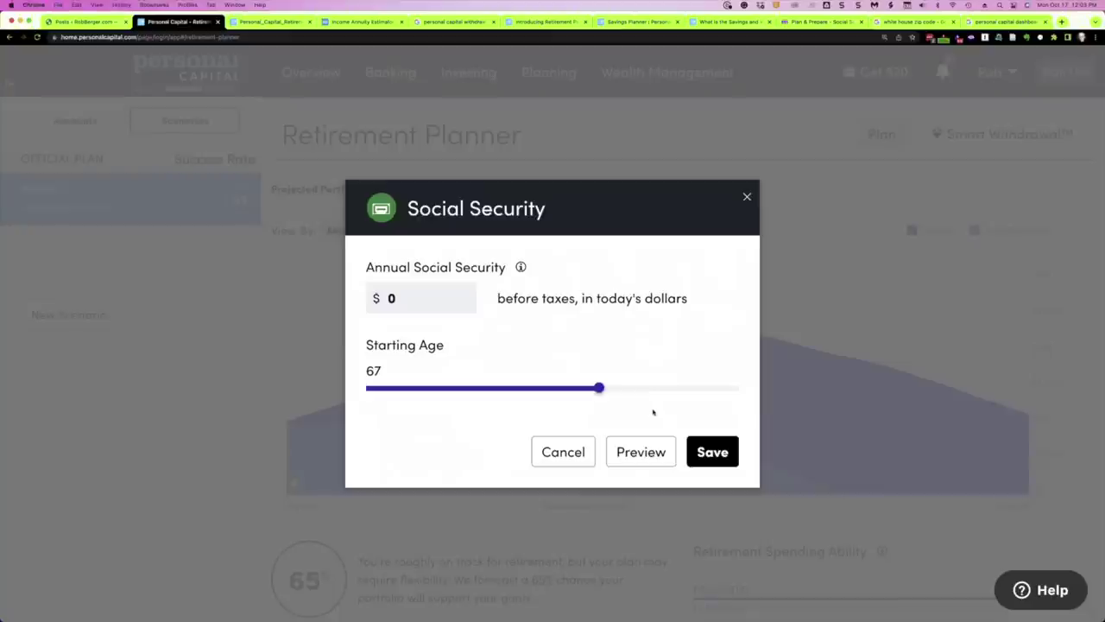
left_click(412, 296)
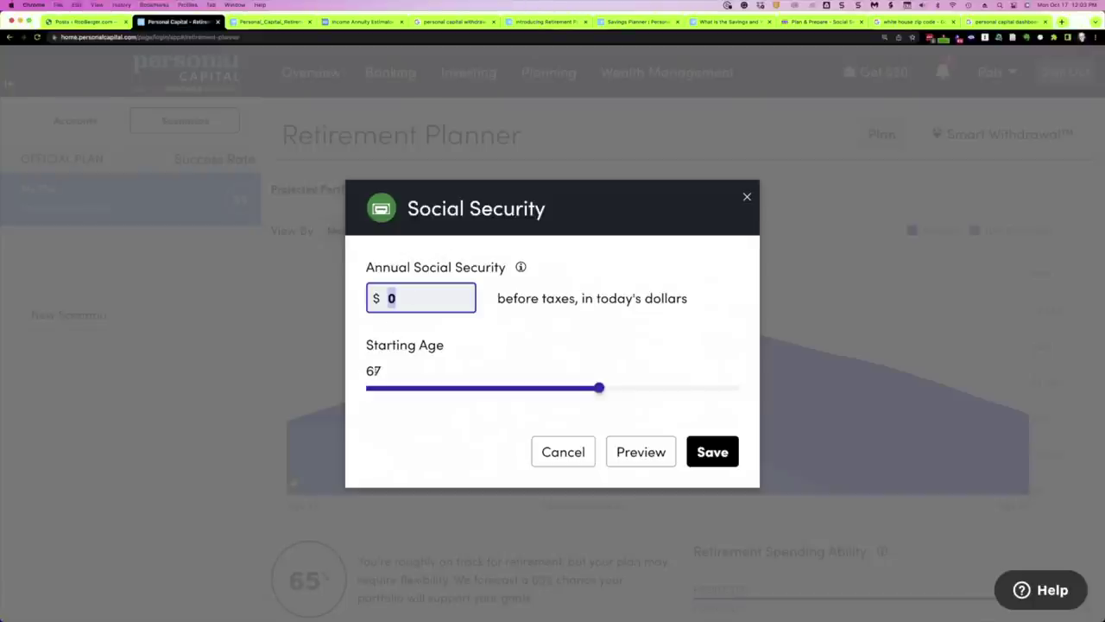
key("Tab")
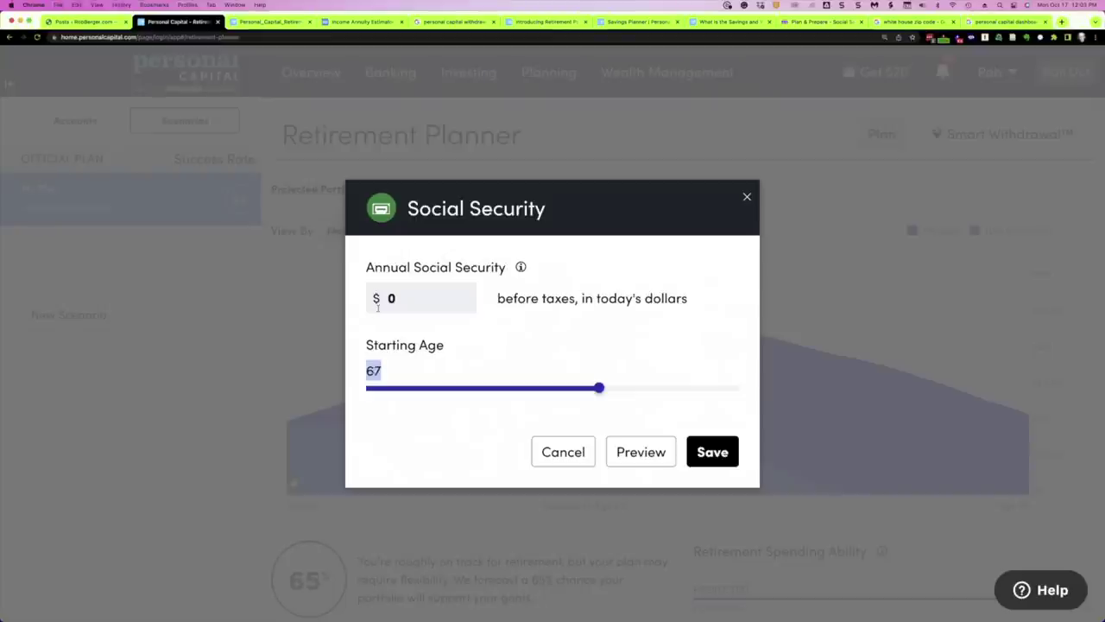
left_click(406, 294)
left_click(746, 196)
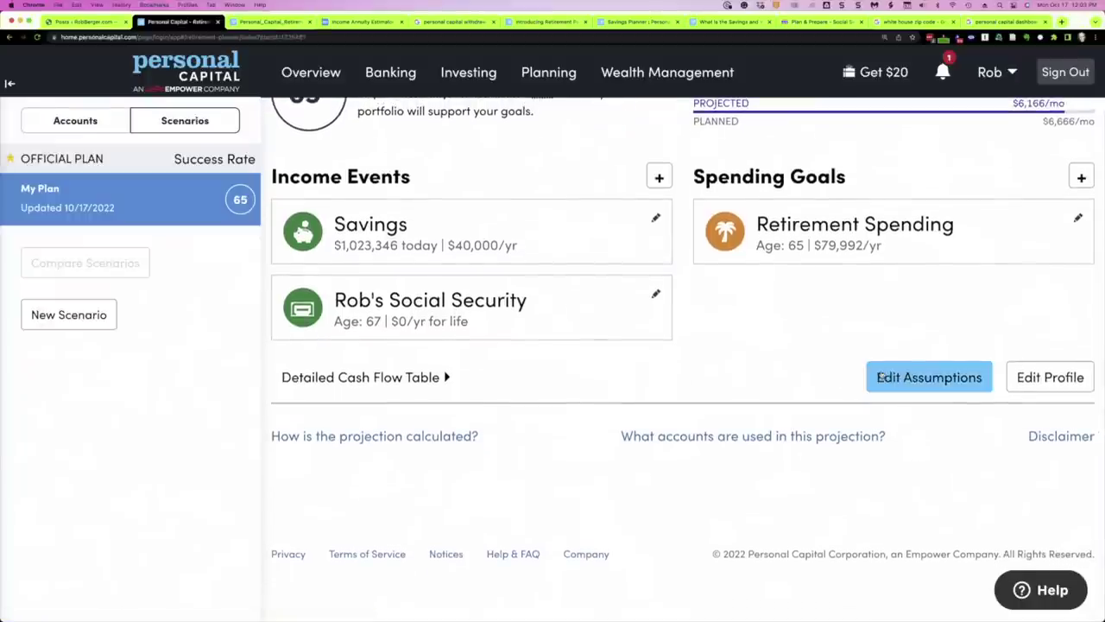
Step: Check the plan's assumptions without changing them, and enter and save the yearly earnings in the planner profile
left_click(928, 378)
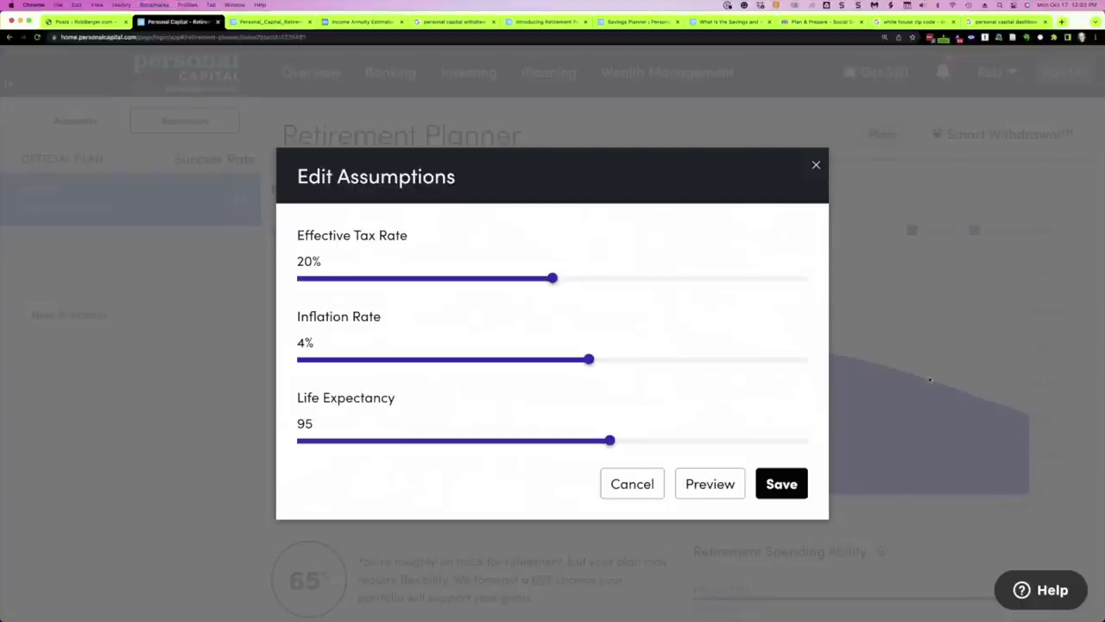
left_click(632, 484)
left_click(1035, 372)
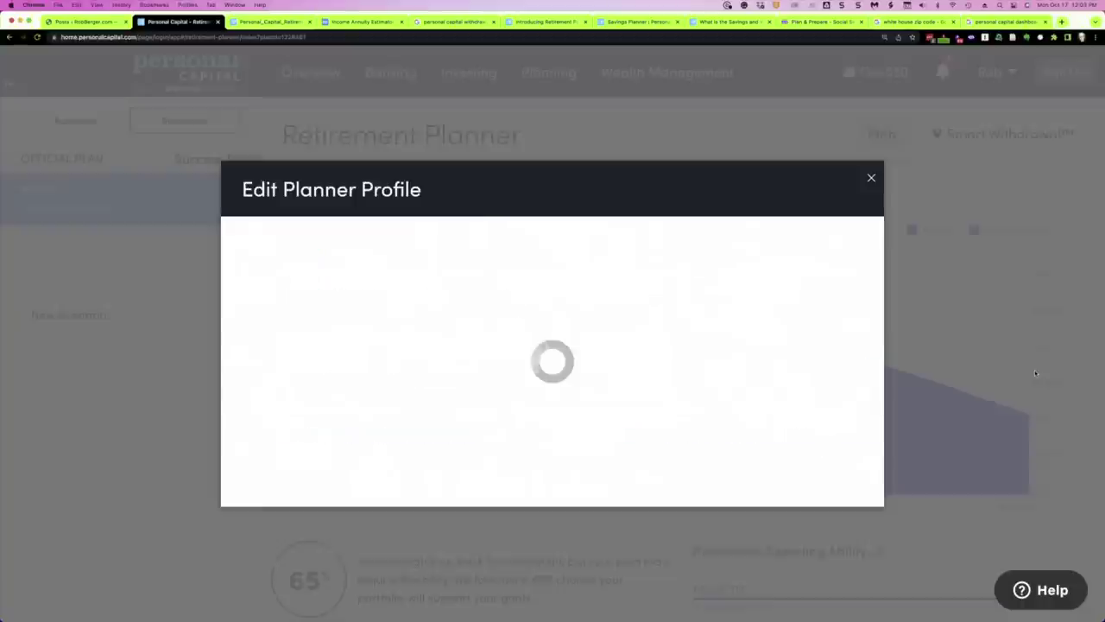
left_click(389, 369)
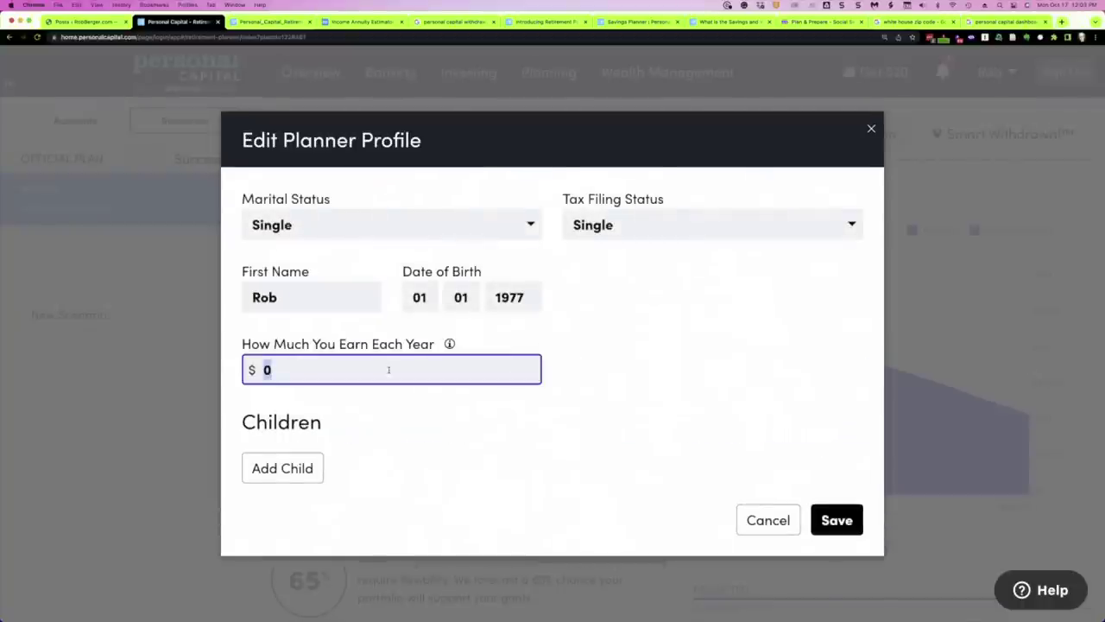
type("000")
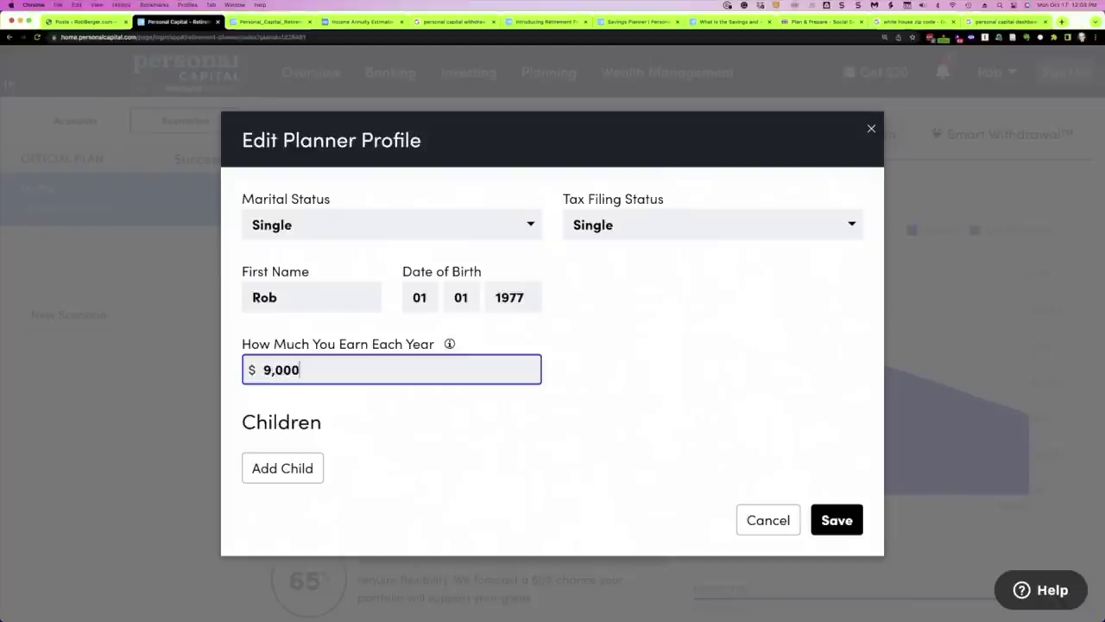
left_click(825, 509)
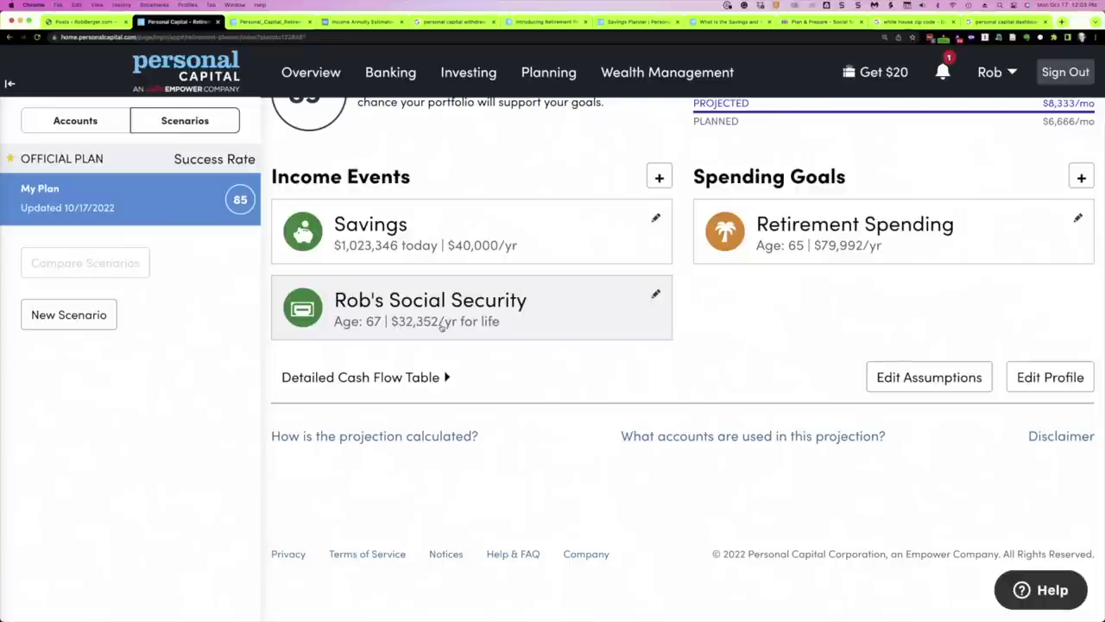
Step: In the Social Security event, try turning off estimate syncing and a starting age of 70, restore syncing and age 67, and save
left_click(655, 295)
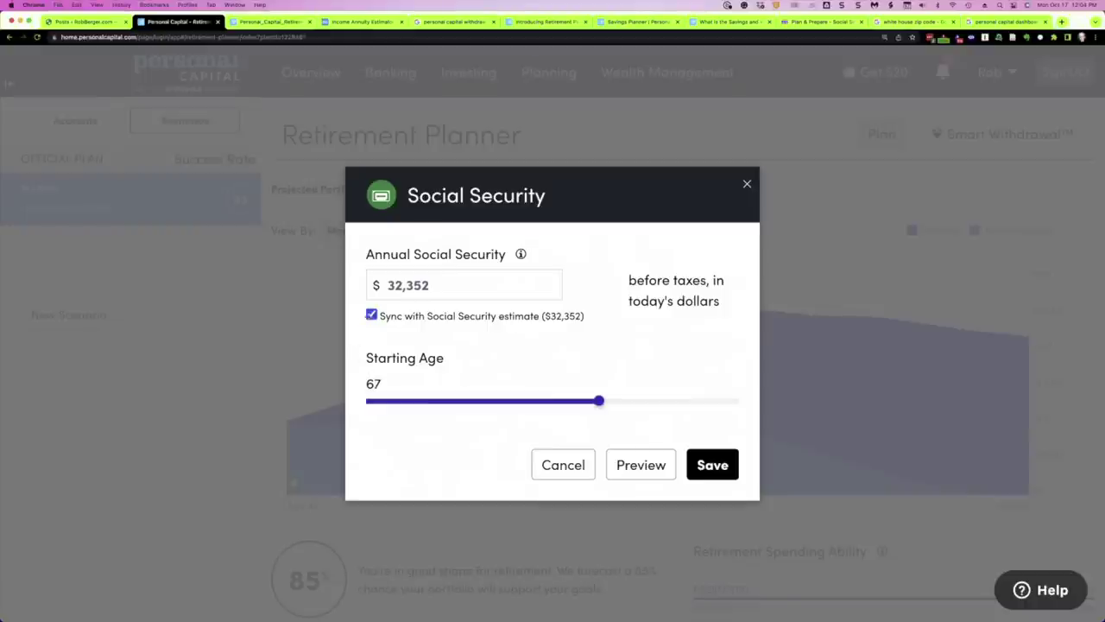
left_click(371, 315)
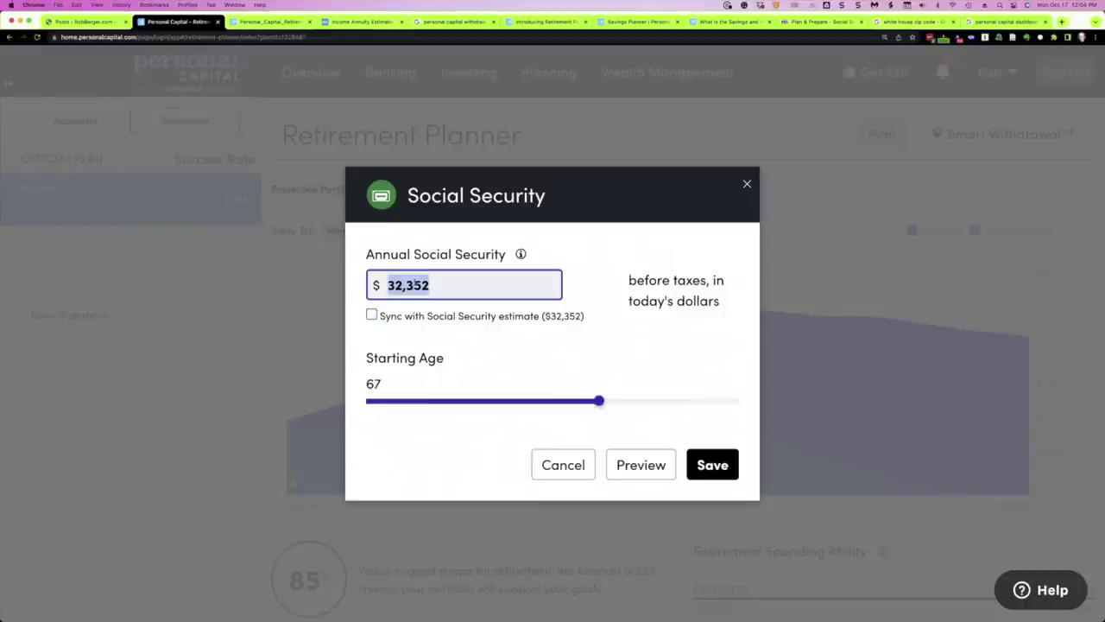
left_click(371, 315)
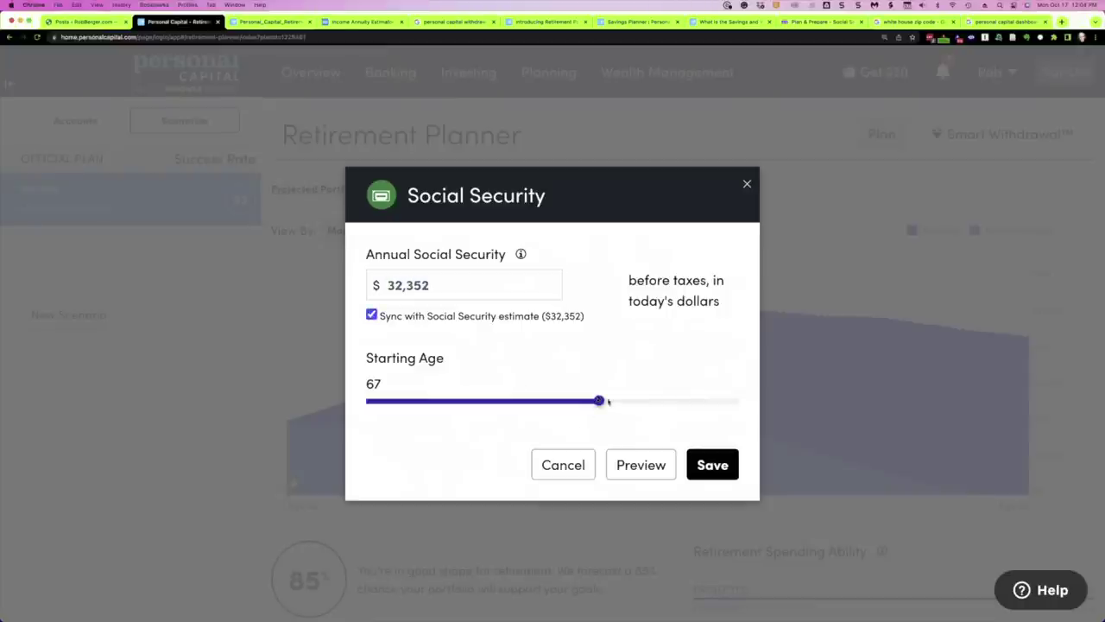
left_click_drag(599, 400, 716, 401)
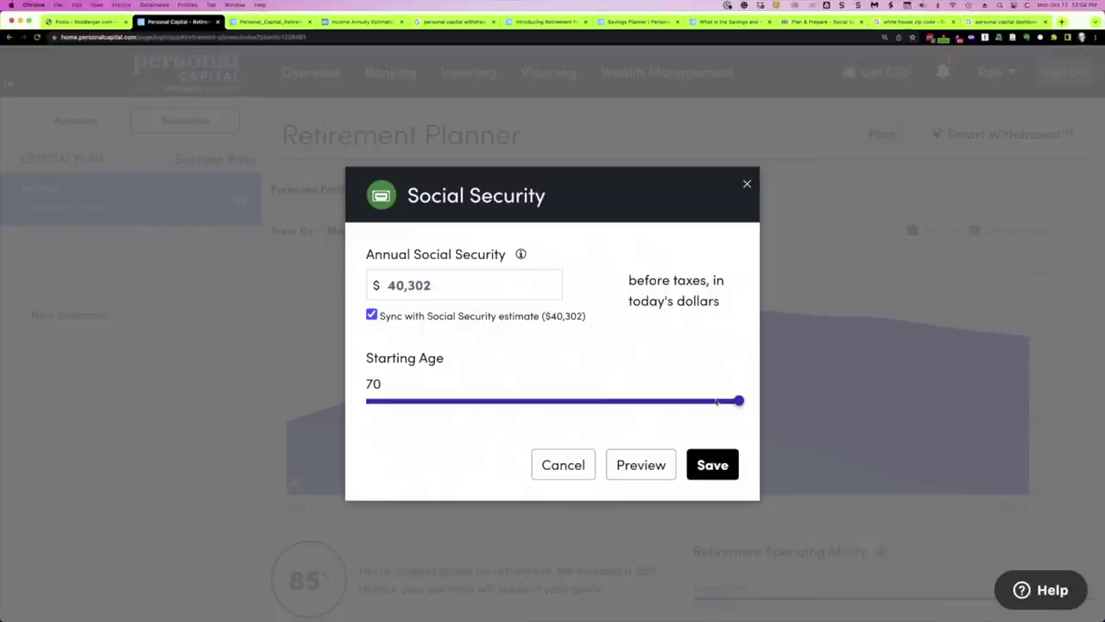
left_click_drag(716, 401, 599, 400)
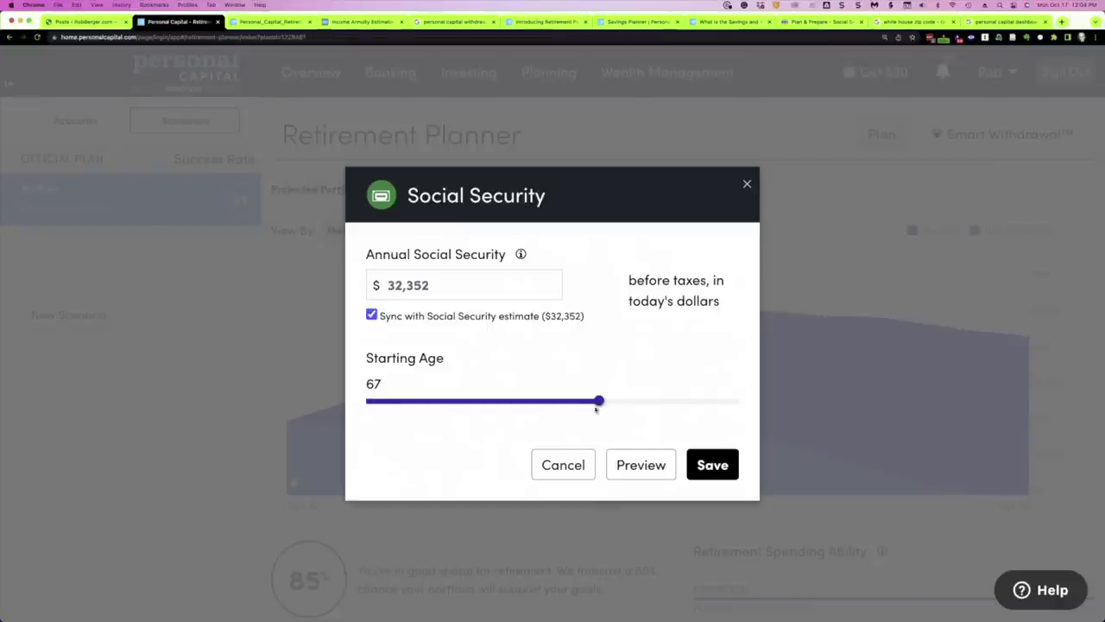
left_click(716, 464)
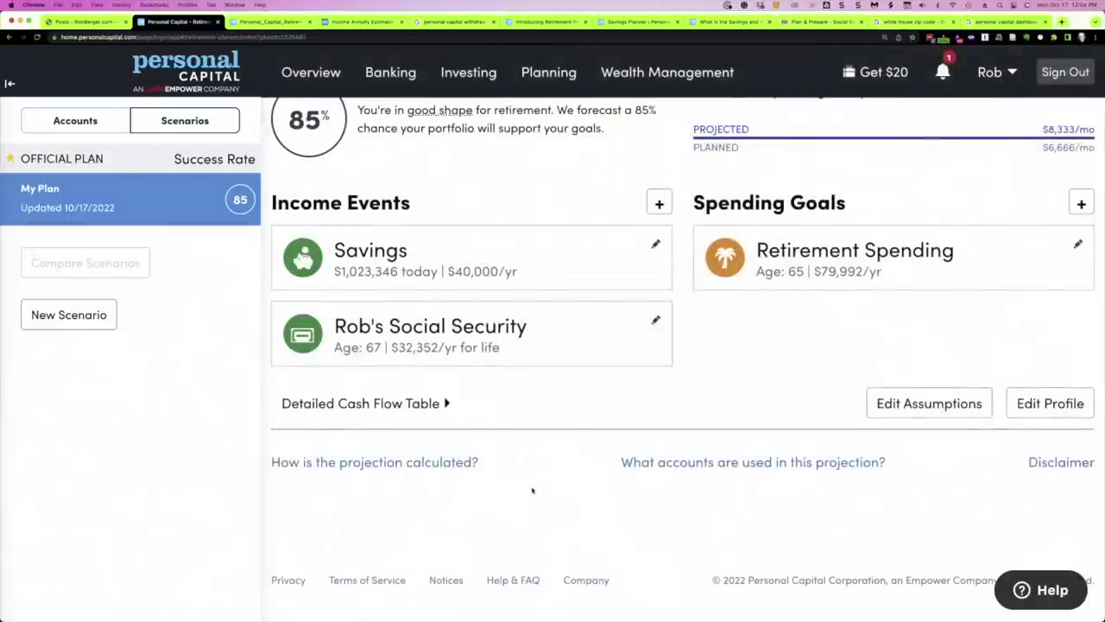
Step: Start a new Annuity Income event and look at its before-tax and after-tax options, keeping Before Taxes
scroll(530, 482, "up", 2)
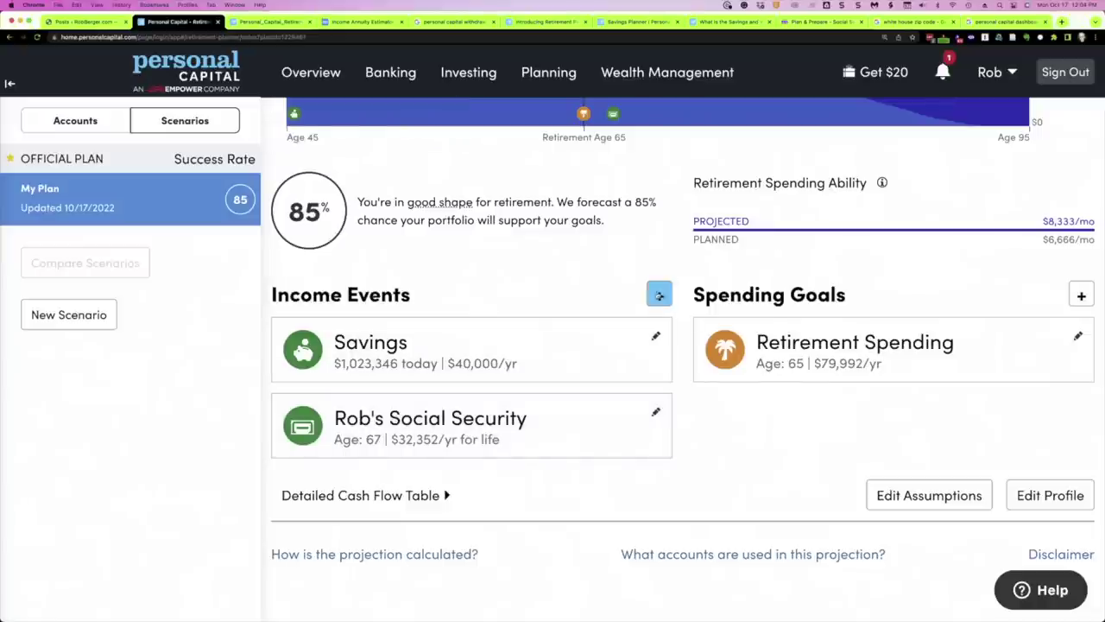
left_click(659, 296)
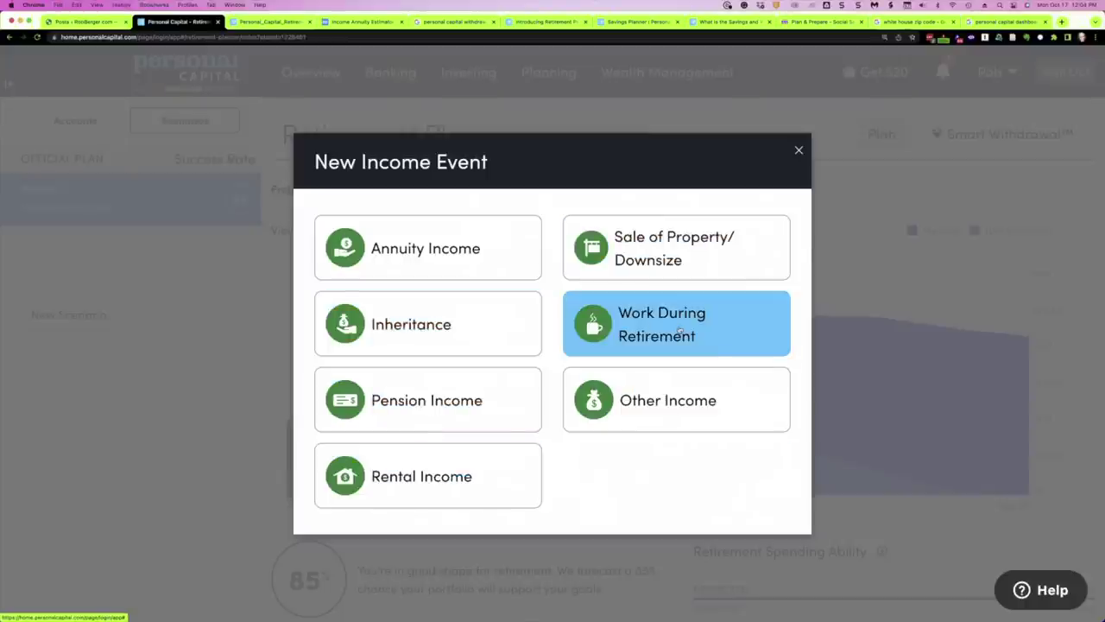
left_click(413, 253)
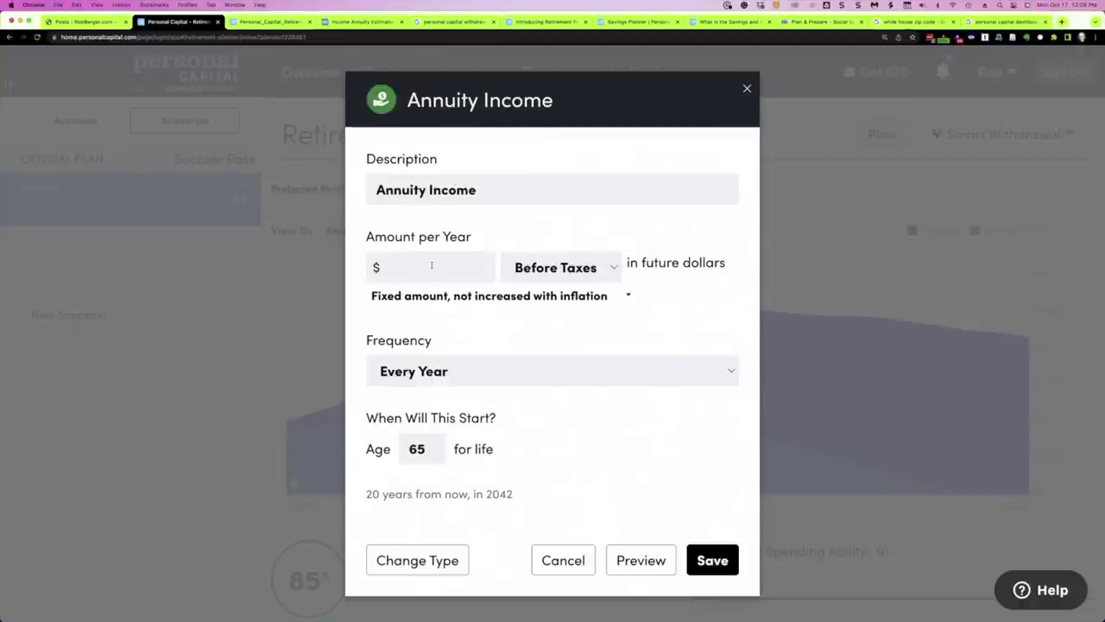
left_click(431, 269)
left_click(545, 269)
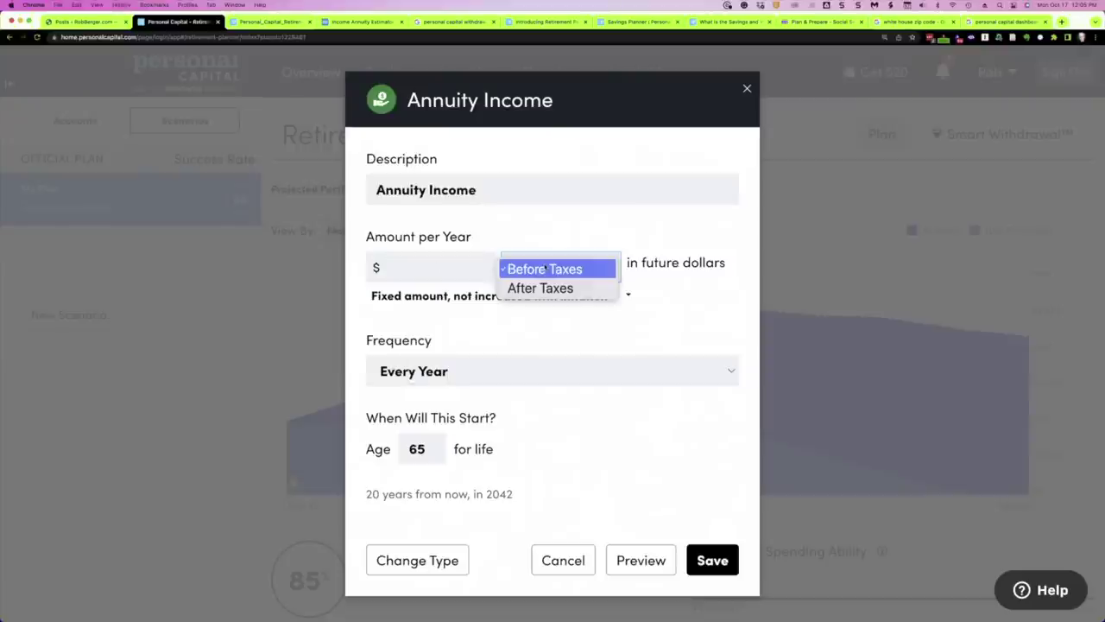
left_click(546, 269)
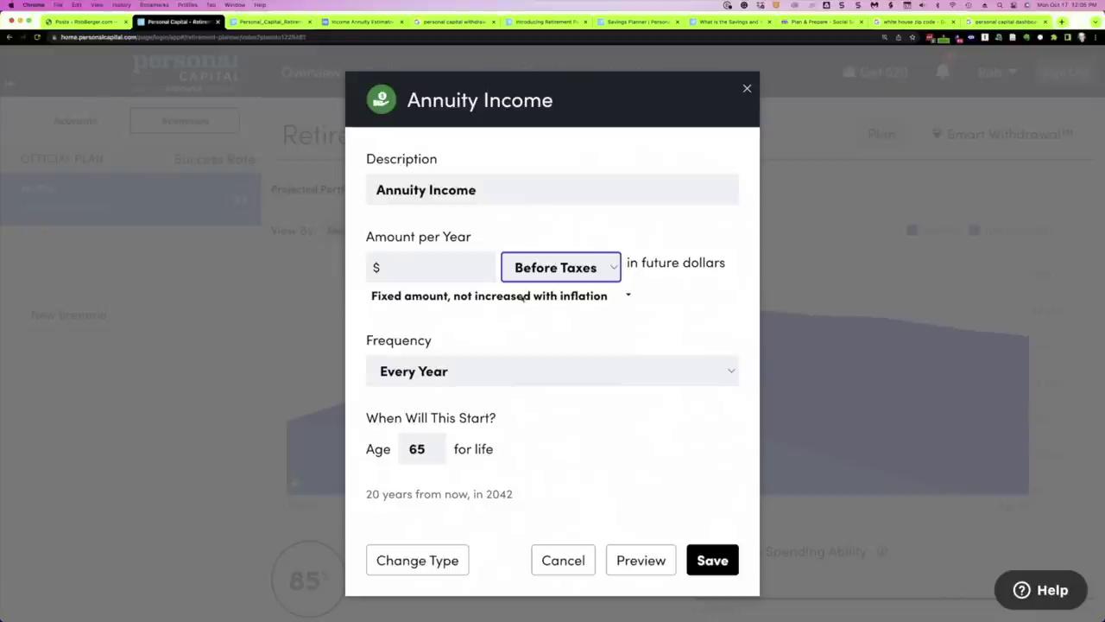
Step: Try increasing the annuity amount with inflation each year, and return it to a fixed amount not increased with inflation
left_click(628, 296)
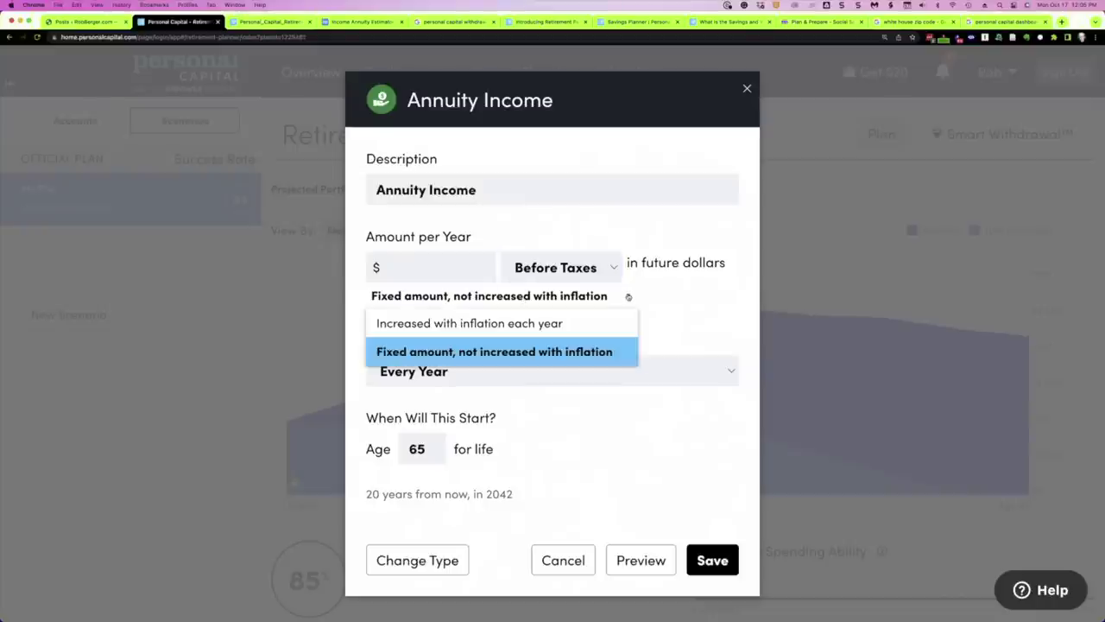
left_click(505, 325)
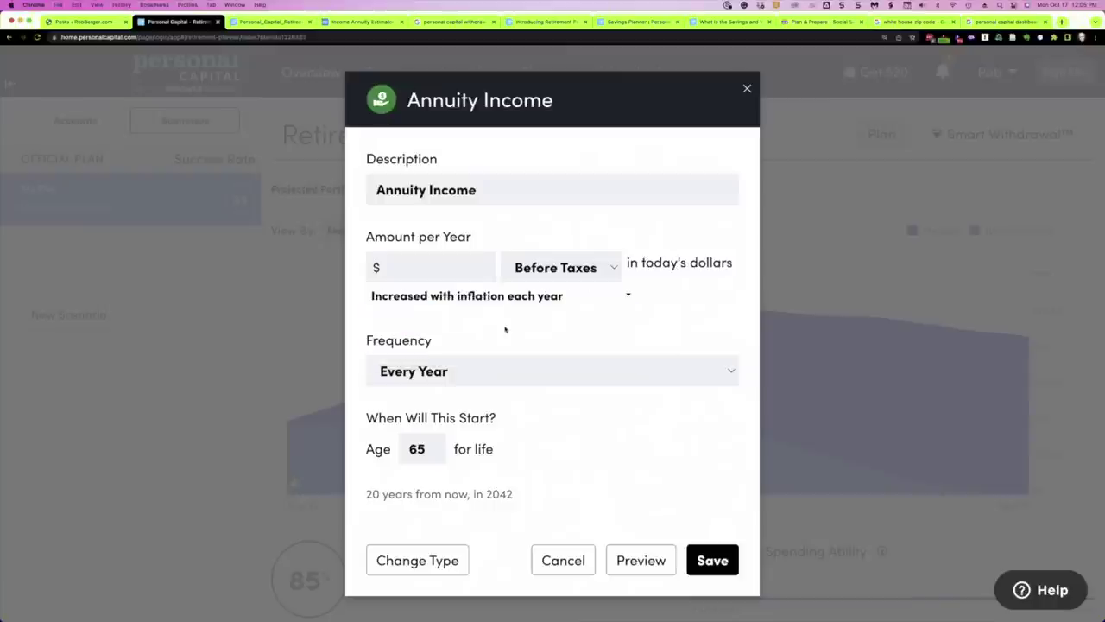
left_click(627, 296)
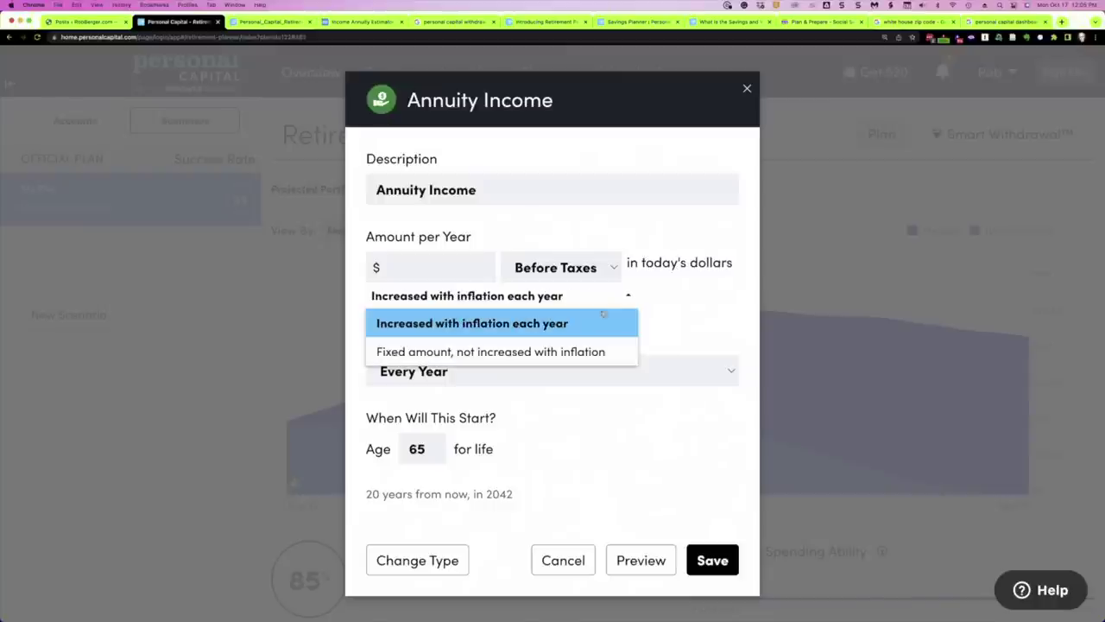
left_click(559, 351)
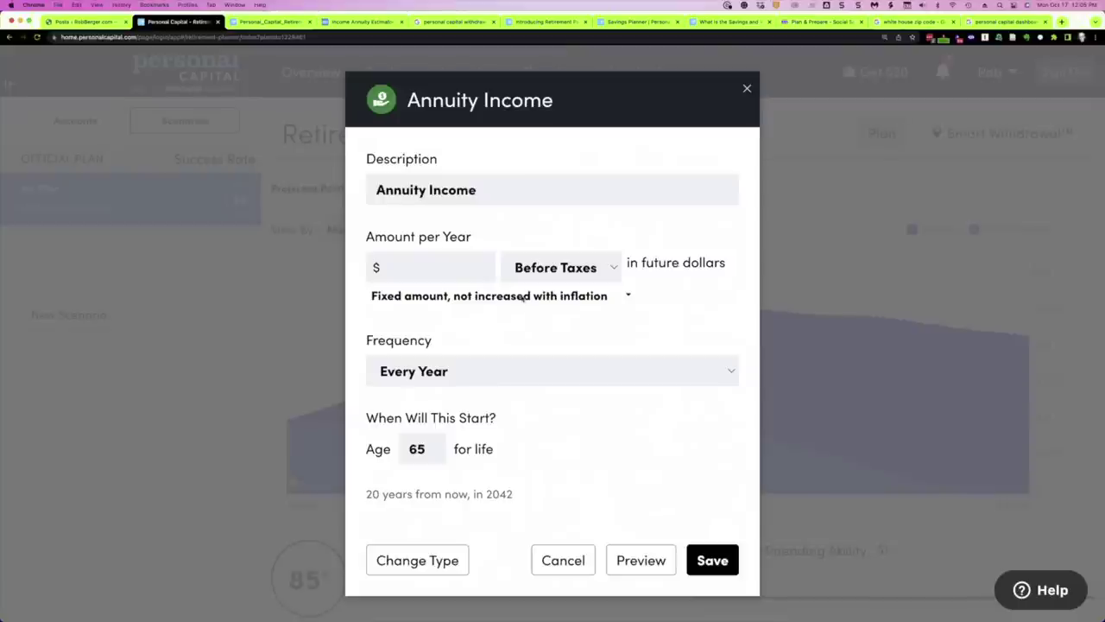
Step: Look at the annuity's frequency options, keep Every Year, and cancel the new income event
left_click(445, 372)
left_click(445, 372)
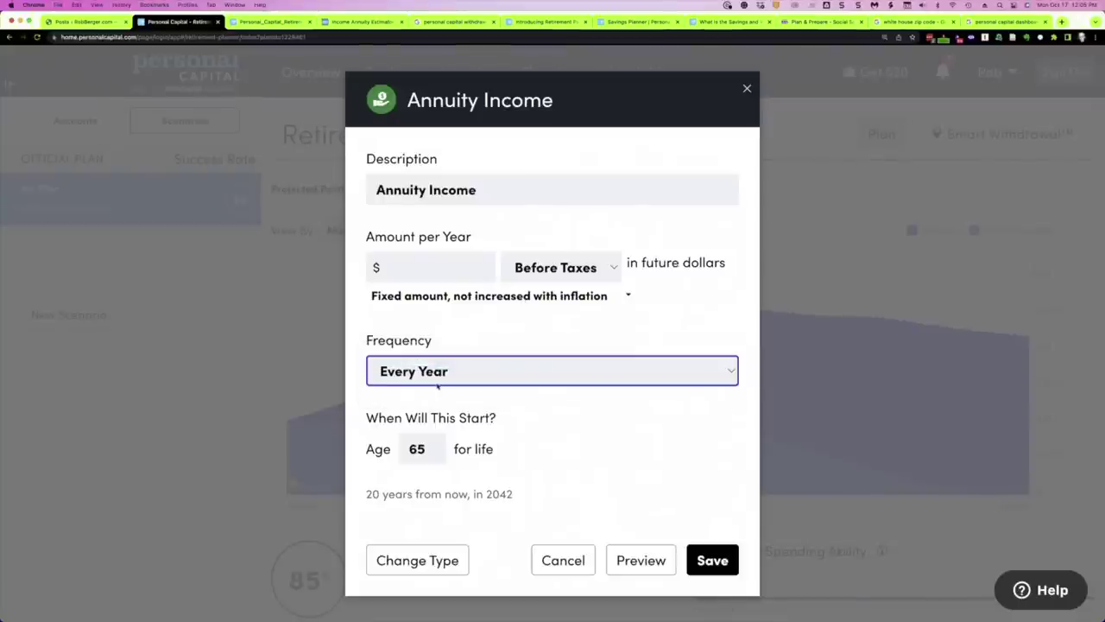
left_click(437, 377)
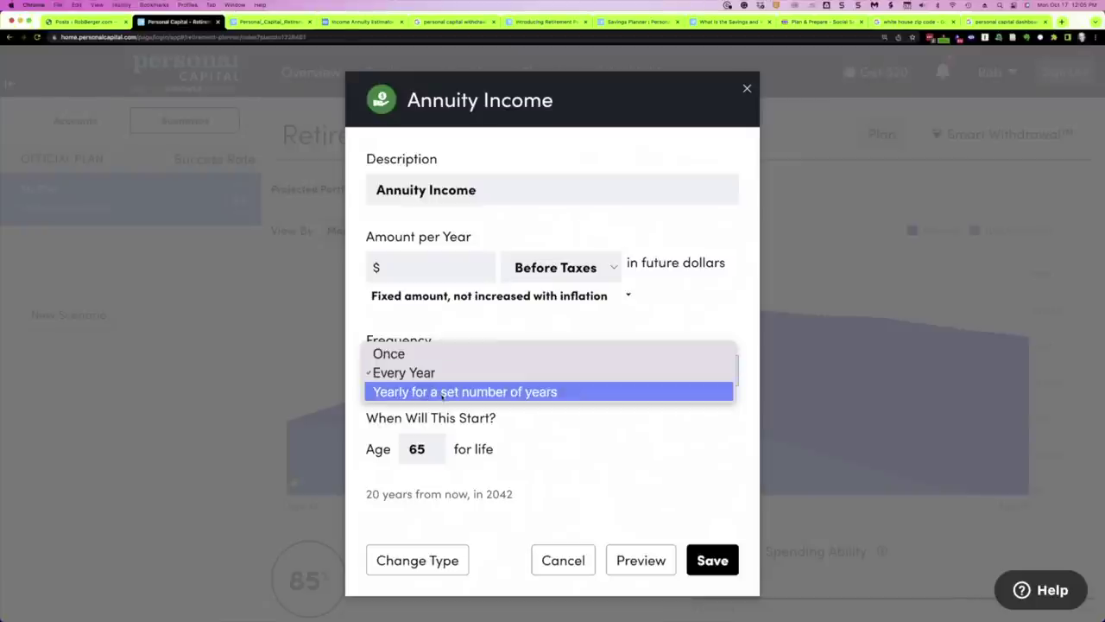
left_click(445, 373)
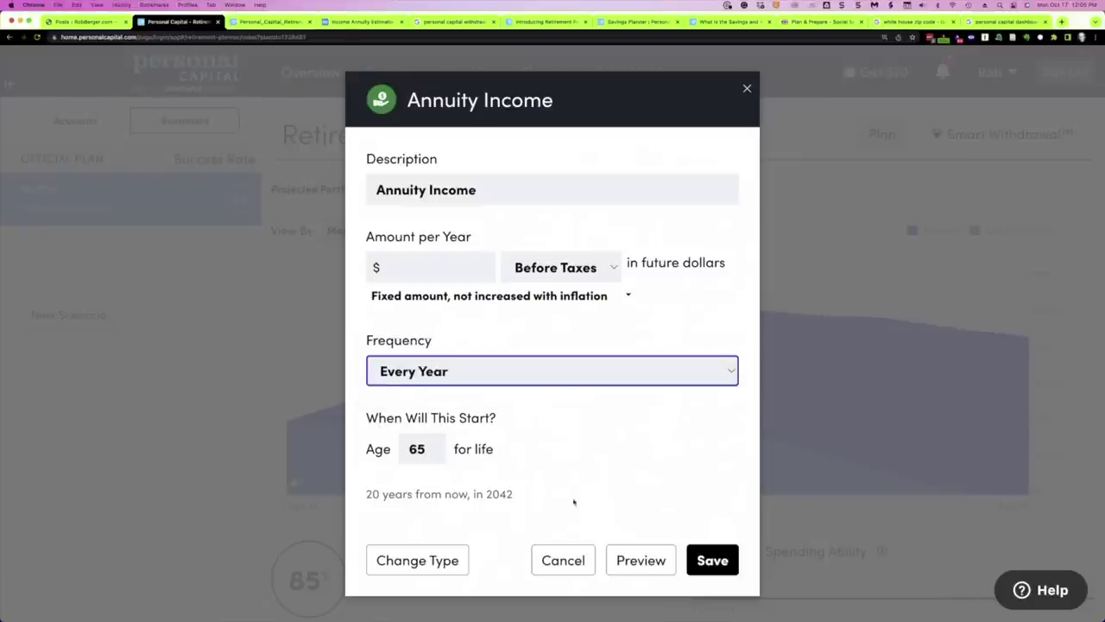
left_click(563, 560)
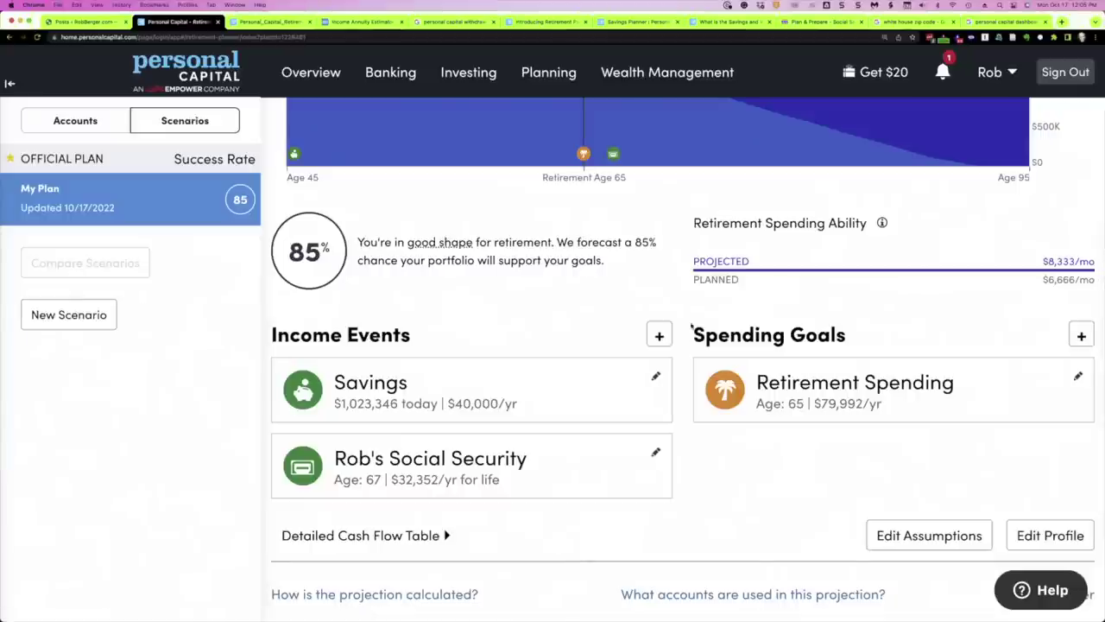
Step: Start a new Rental Income event, try a fixed amount not increased with inflation, and close the event without saving
left_click(658, 335)
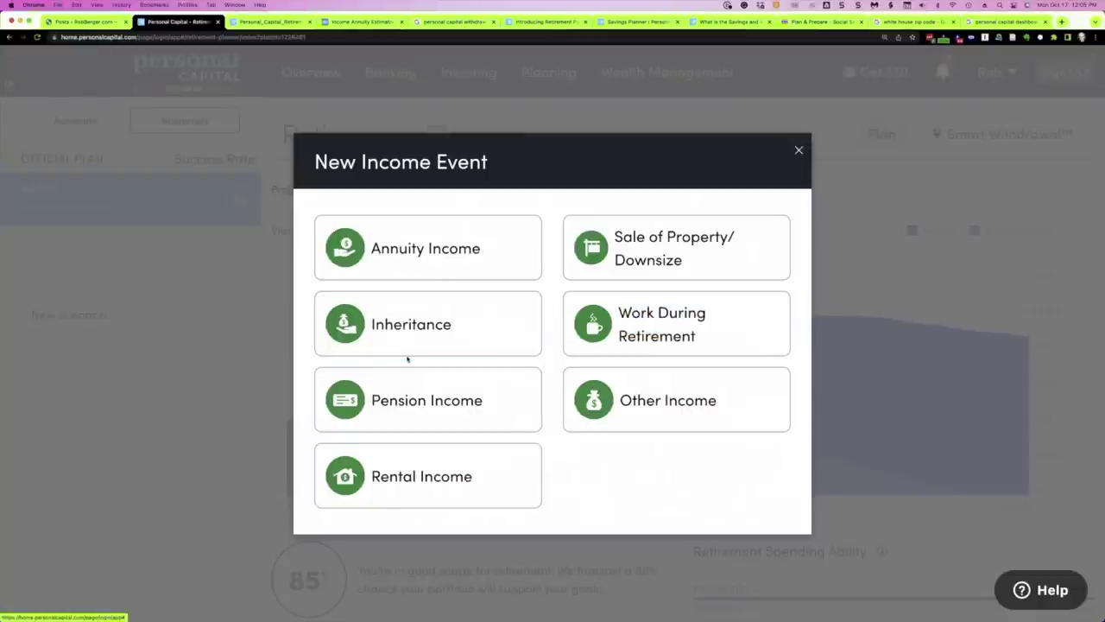
left_click(436, 480)
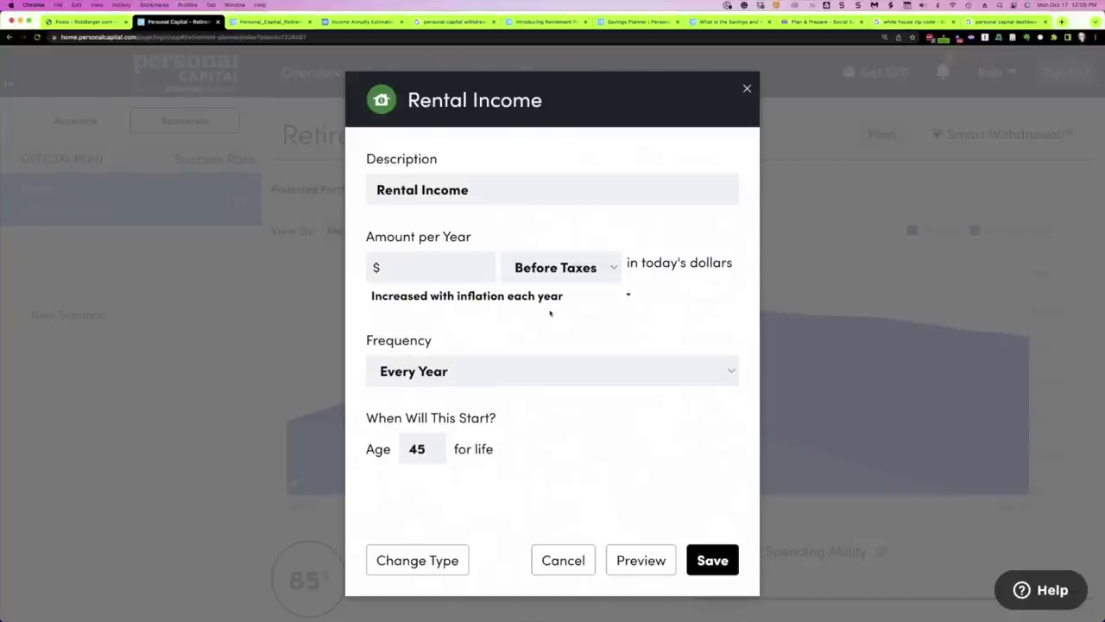
left_click(629, 296)
left_click(530, 354)
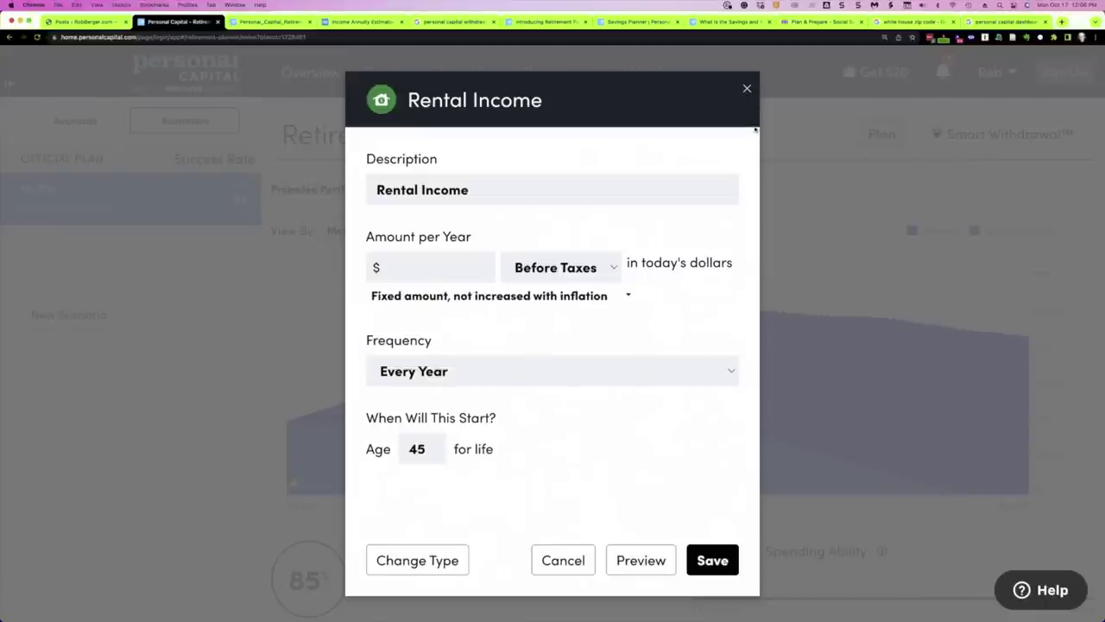
left_click(747, 90)
Step: In the Retirement Spending goal, try a spending decrease of 1.0% per year, return it to zero, and cancel the edit
scroll(536, 438, "down", 1)
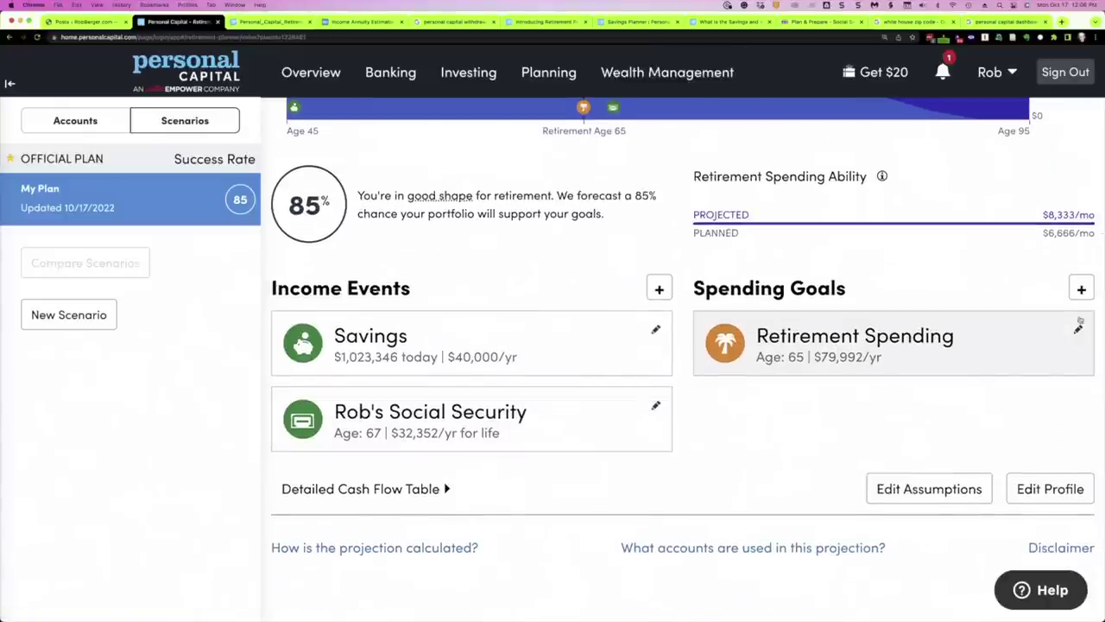
left_click(1077, 326)
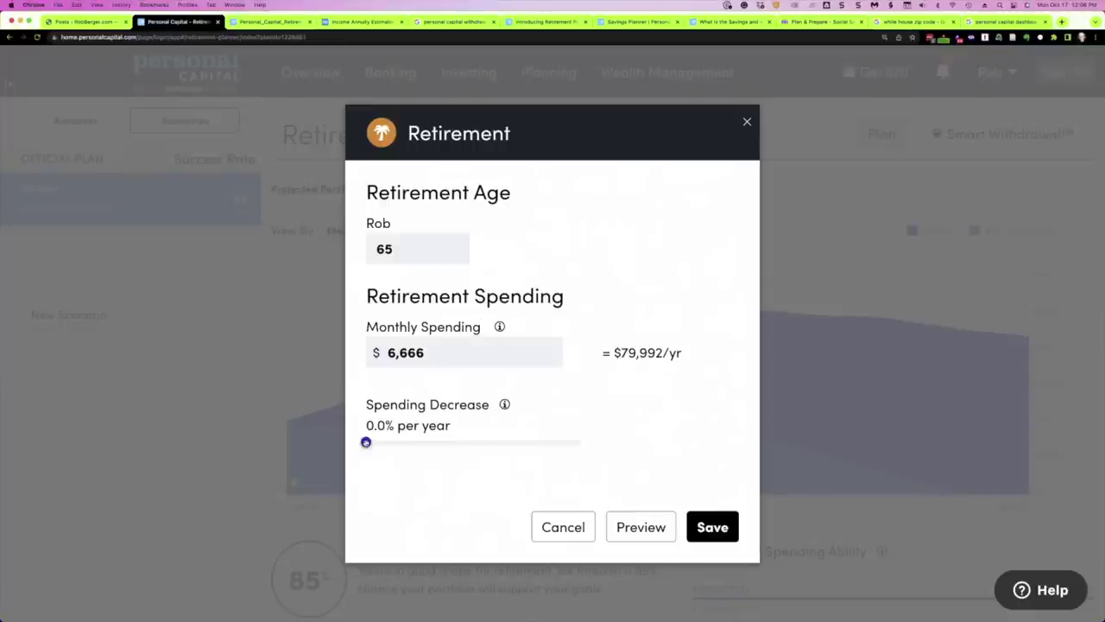
left_click_drag(368, 444, 417, 436)
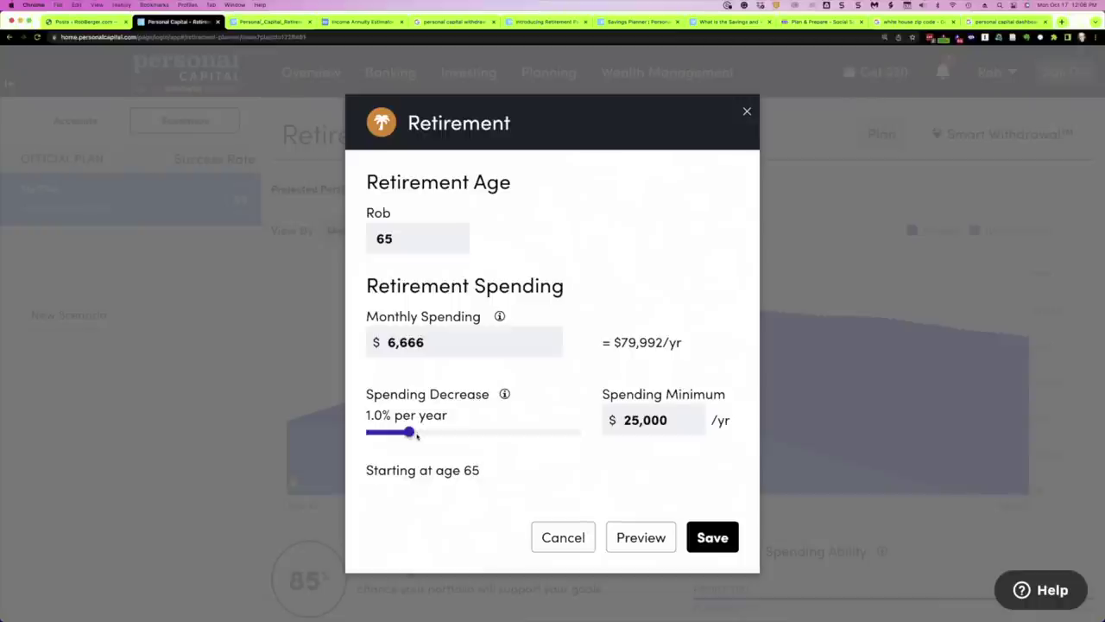
left_click_drag(409, 431, 358, 422)
left_click(563, 527)
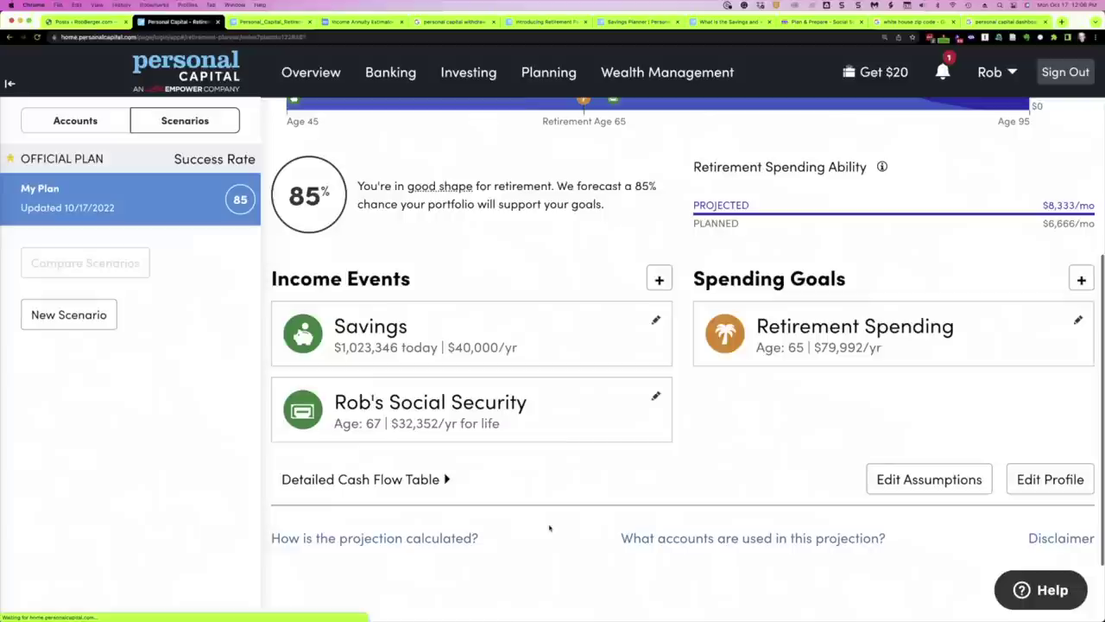
Step: Add a Wedding spending goal of $15,000 at age 55 and save it to the plan
left_click(1081, 279)
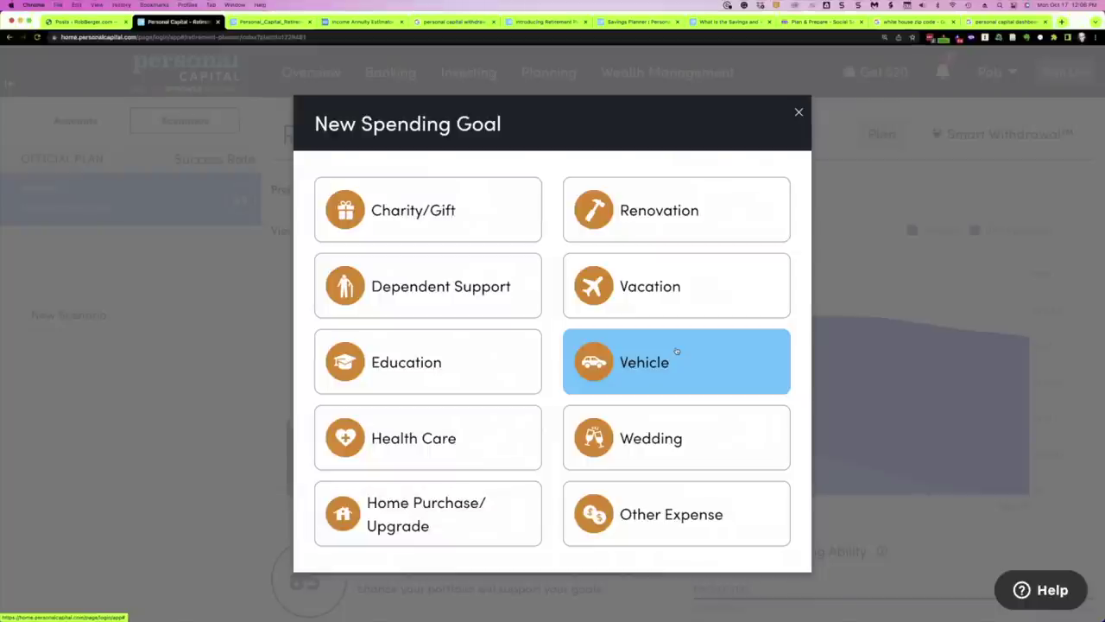
left_click(665, 423)
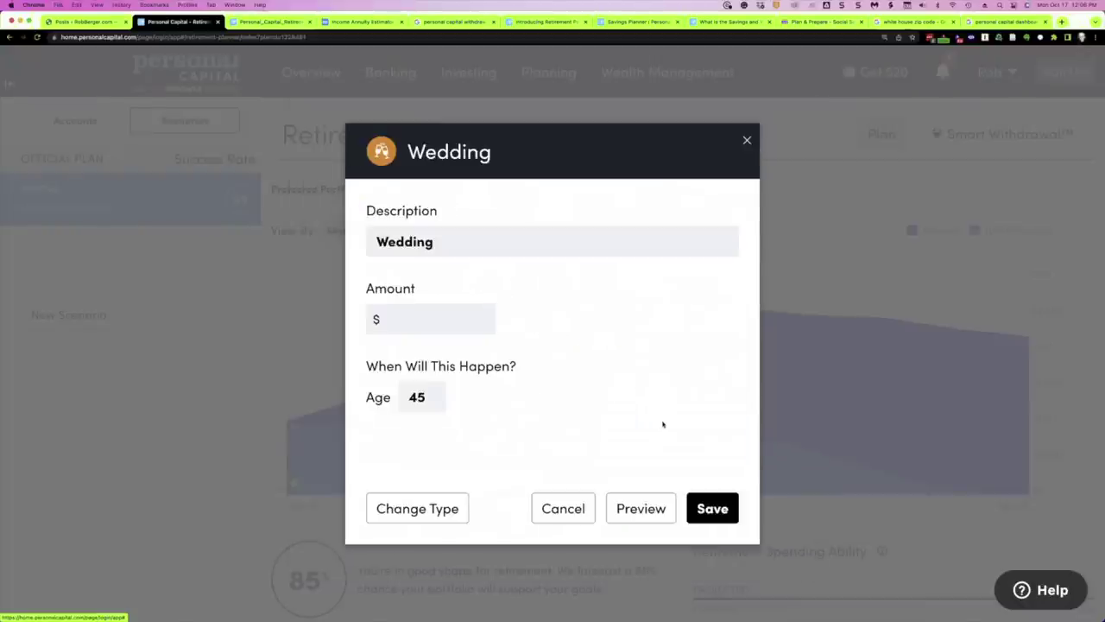
left_click(423, 318)
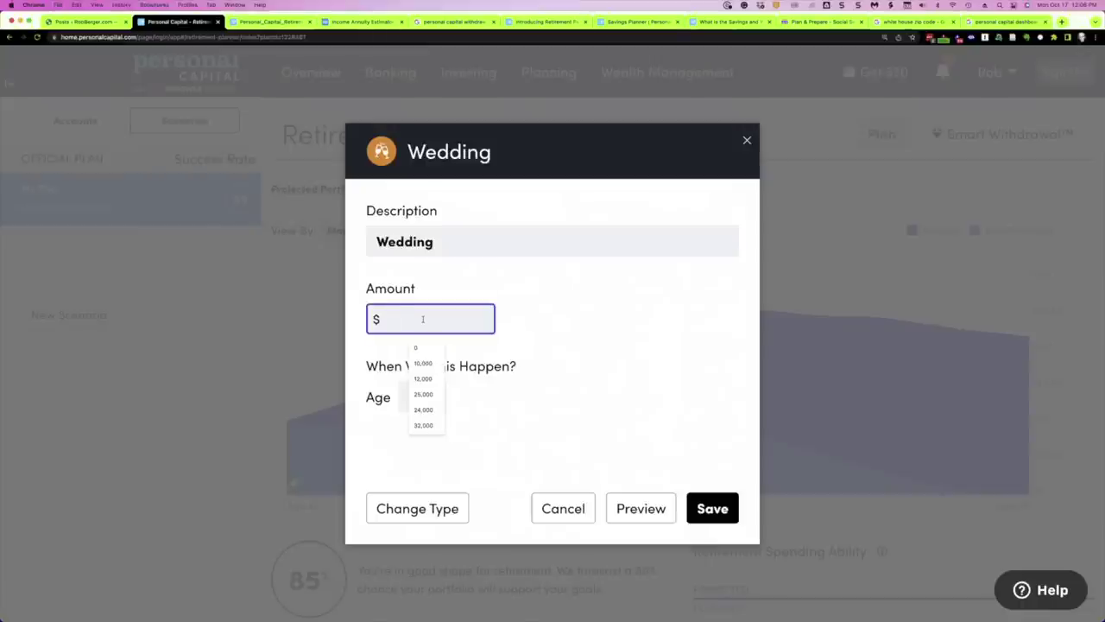
type("150000")
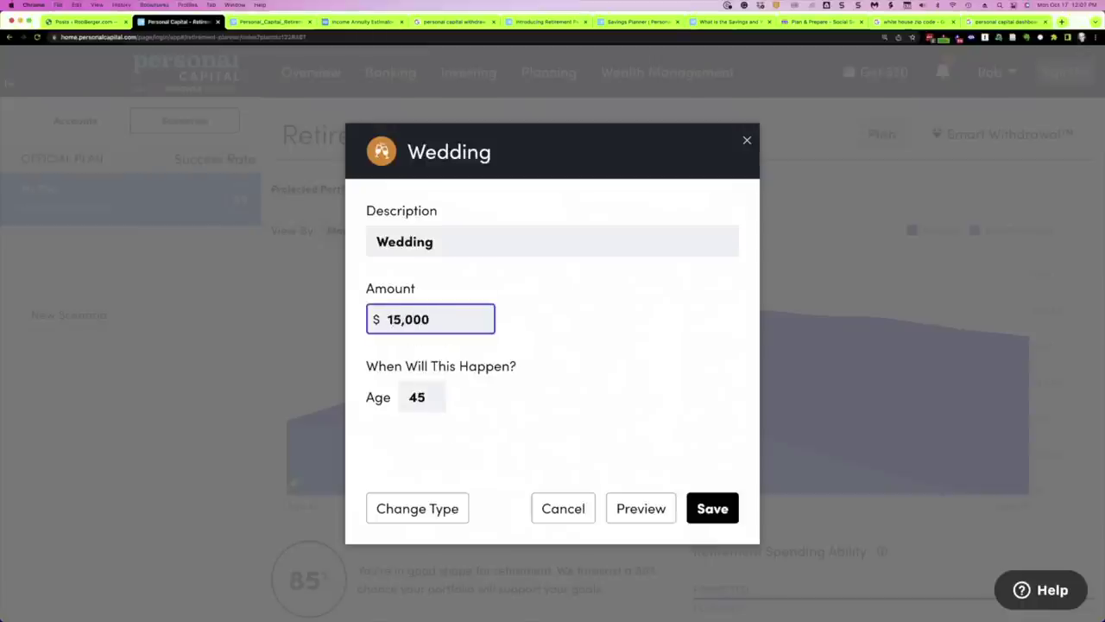
key("Tab")
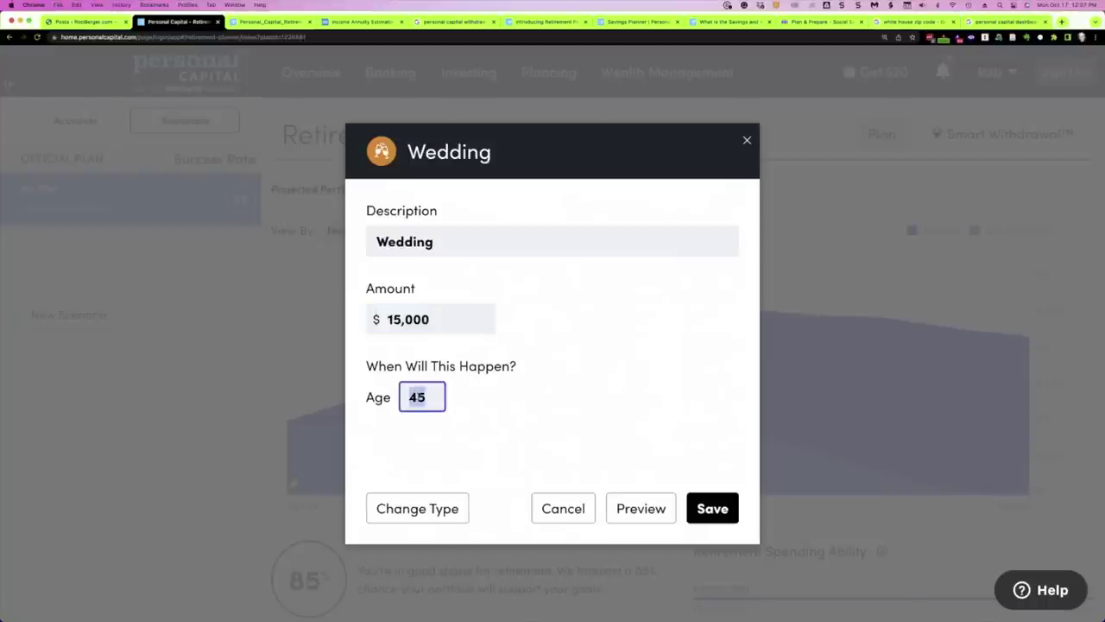
type("55")
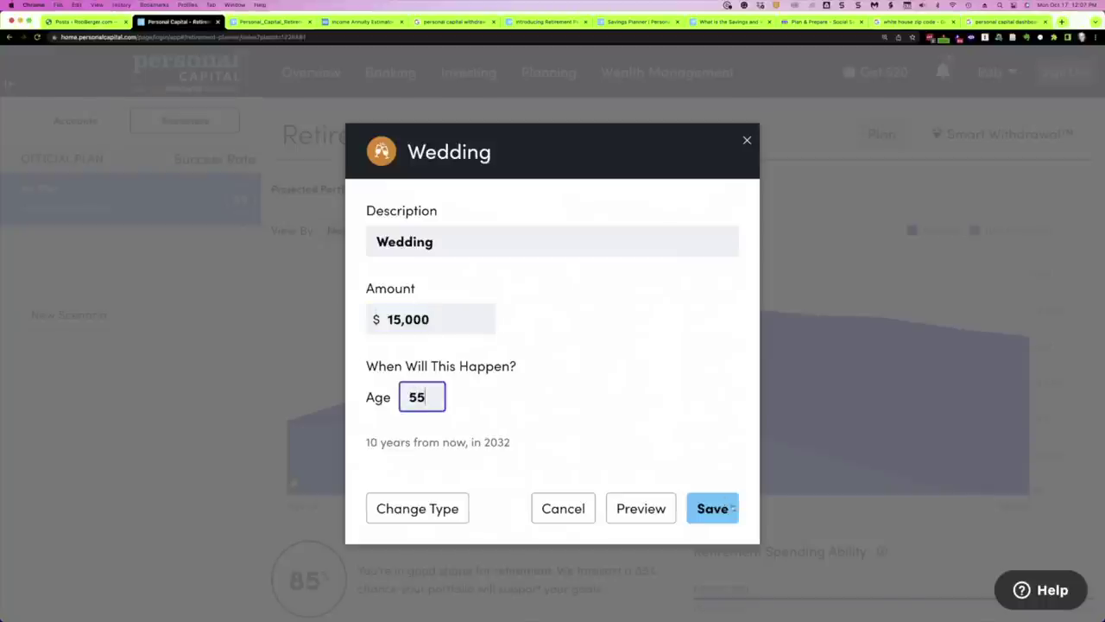
left_click(713, 508)
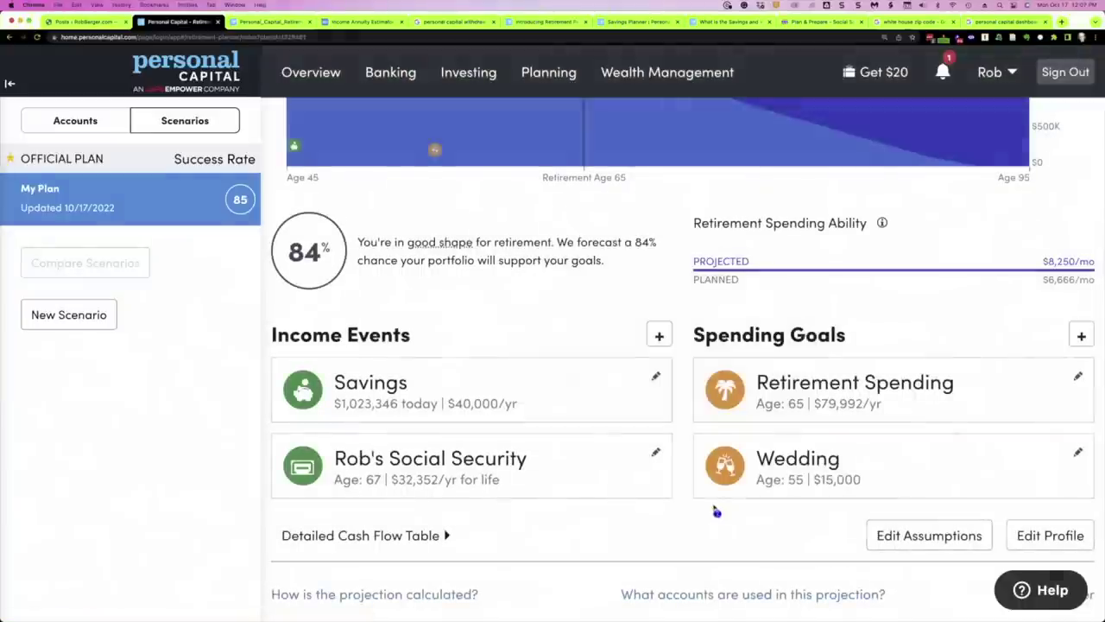
Step: Look at the Wedding marker and its amount on the projected portfolio chart
scroll(713, 508, "up", 3)
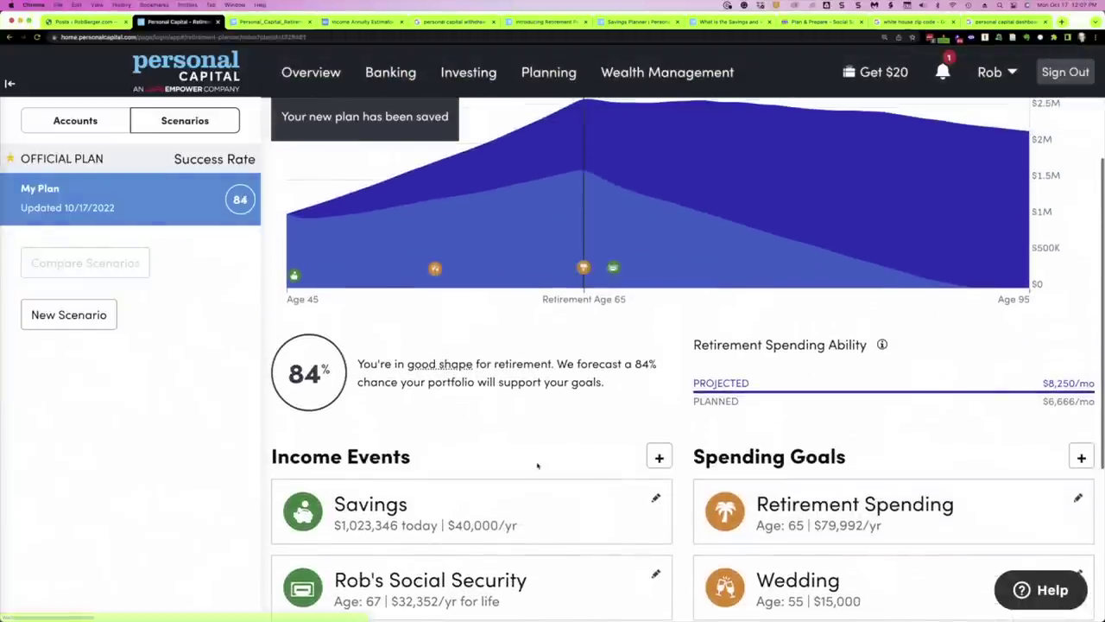
scroll(714, 508, "up", 2)
mouse_move(435, 344)
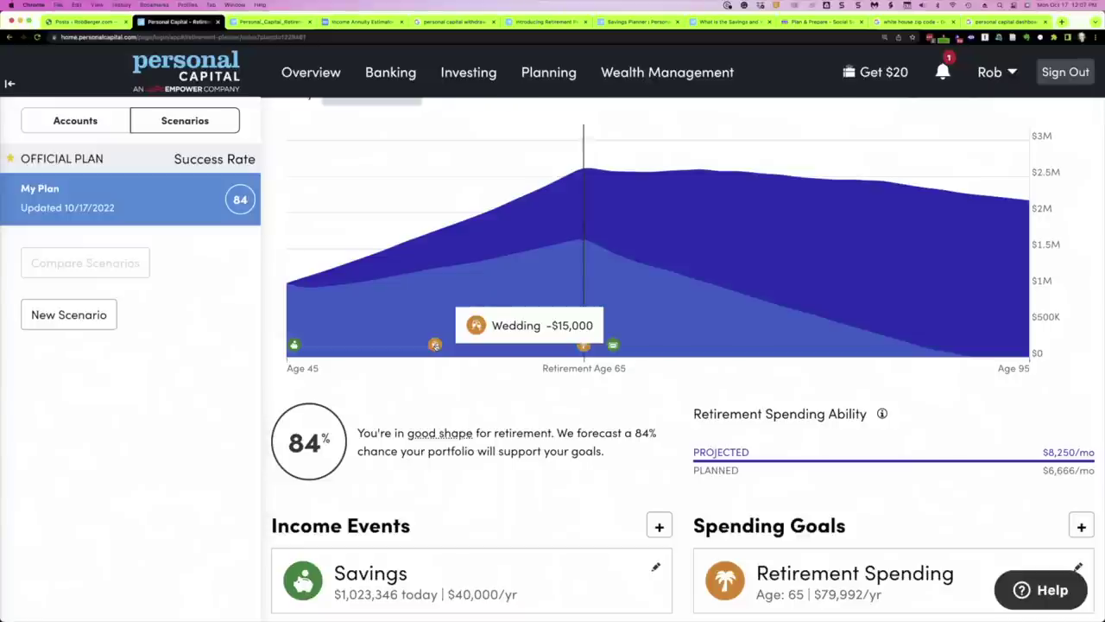
Step: Remove the Wedding goal from the plan's spending goals
scroll(777, 389, "down", 3)
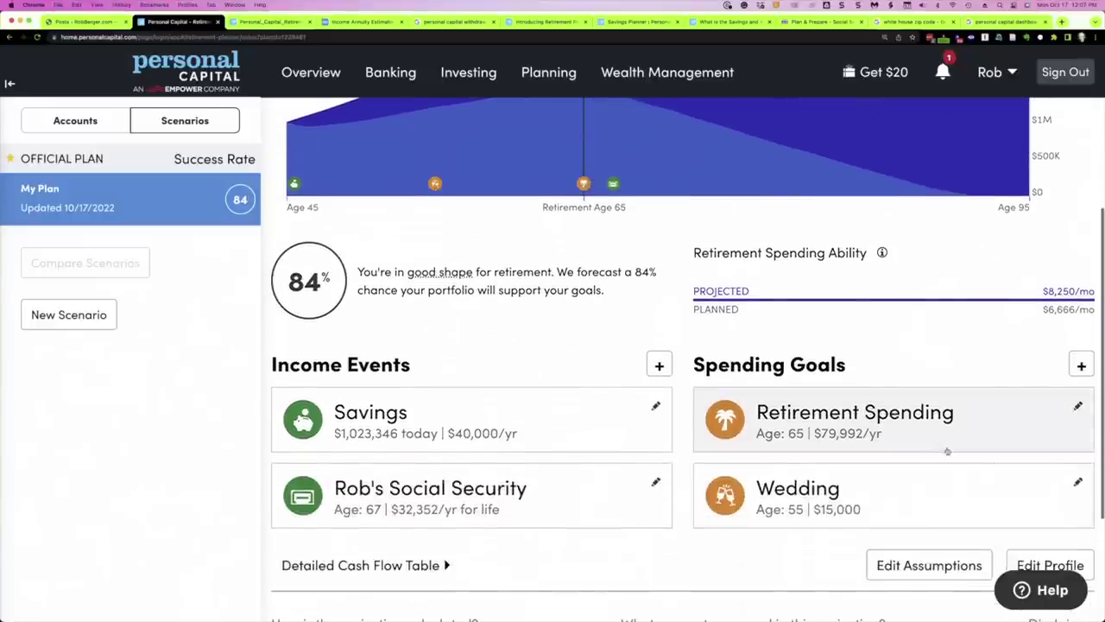
left_click(1078, 482)
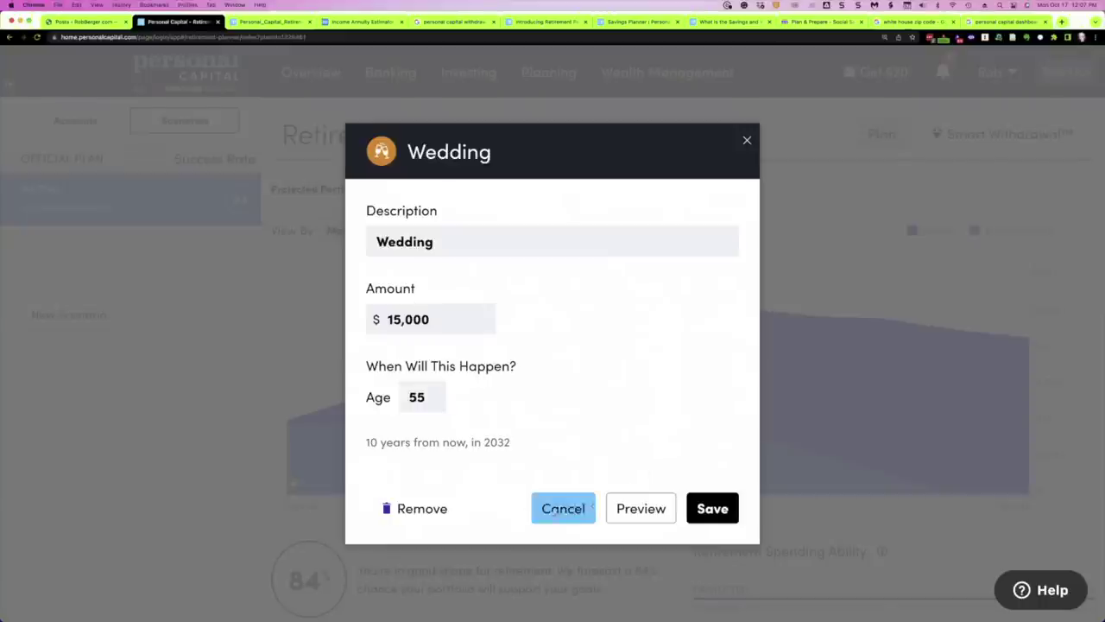
left_click(426, 506)
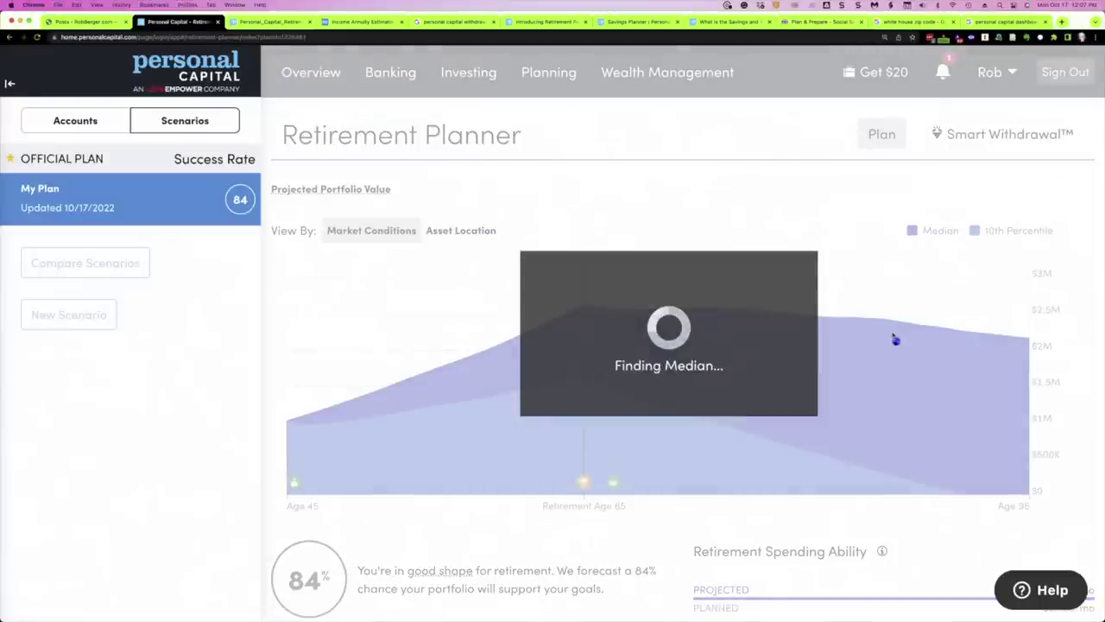
Step: Start a new Other Expense spending goal, look at its editable description and other fields, and close it without saving
scroll(894, 336, "down", 3)
scroll(894, 335, "down", 3)
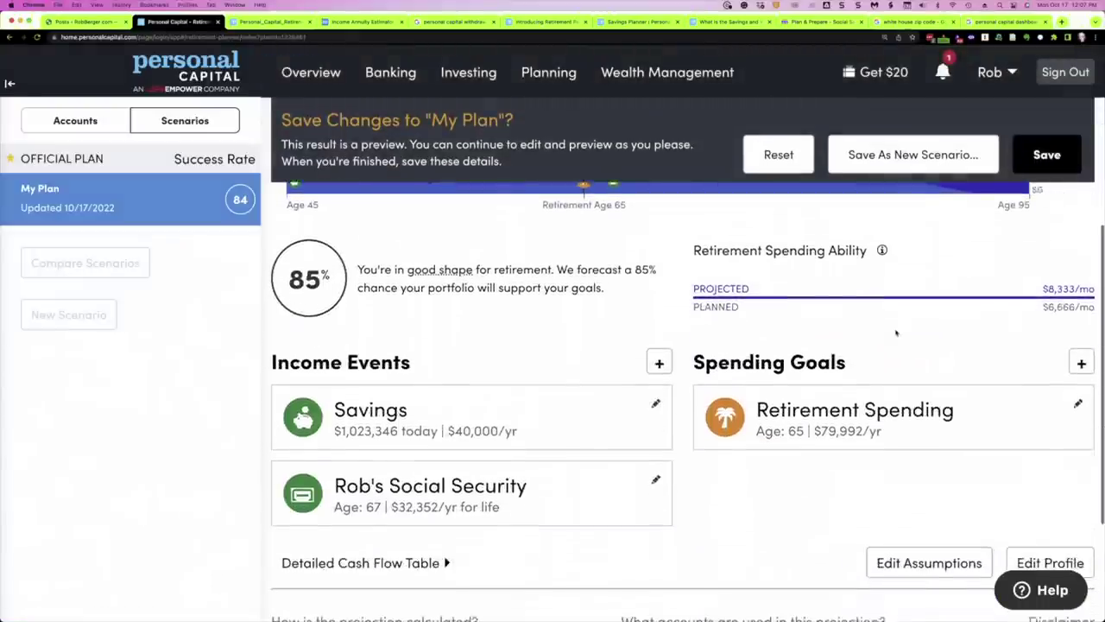
left_click(1081, 357)
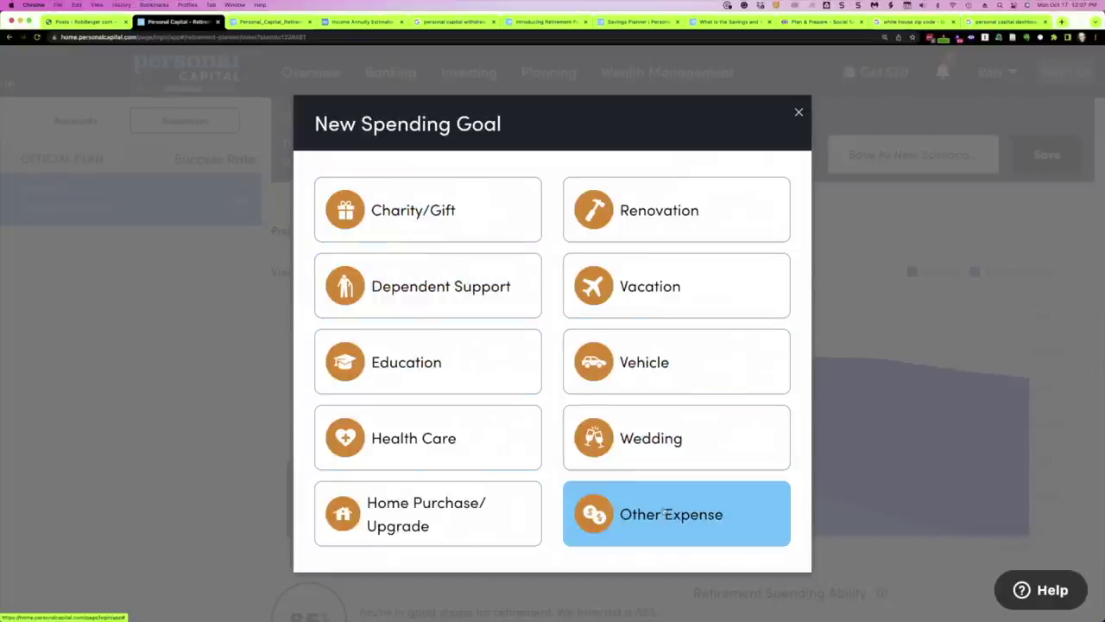
left_click(638, 515)
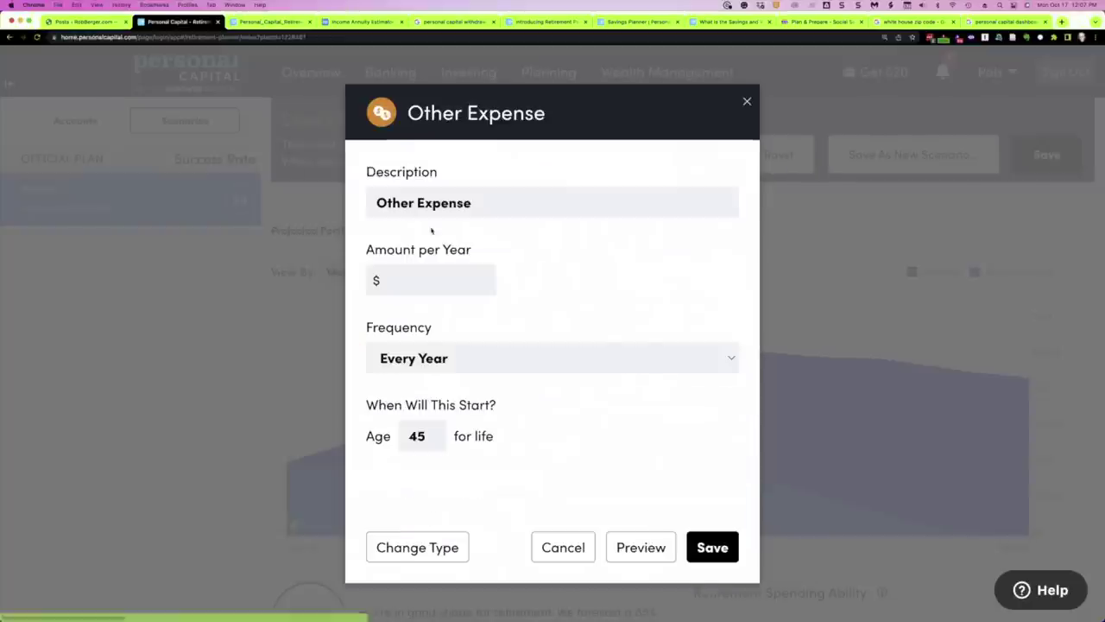
double_click(409, 200)
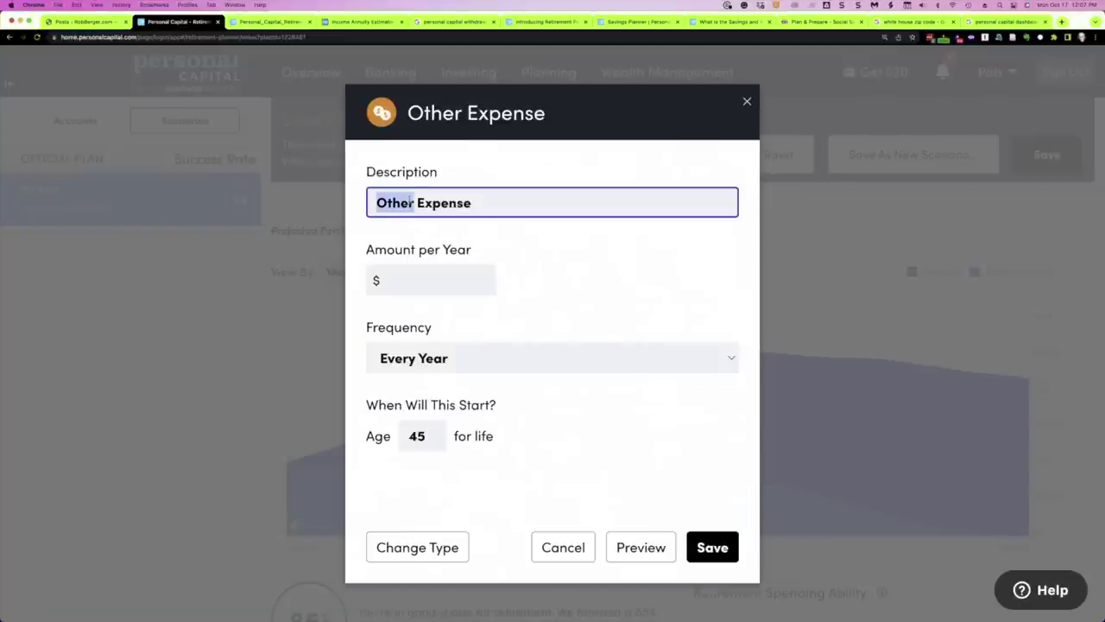
left_click(748, 103)
Step: Expand the Detailed Cash Flow Table and examine its yearly rows from age 45 to the year-end row after age 95
scroll(770, 319, "down", 2)
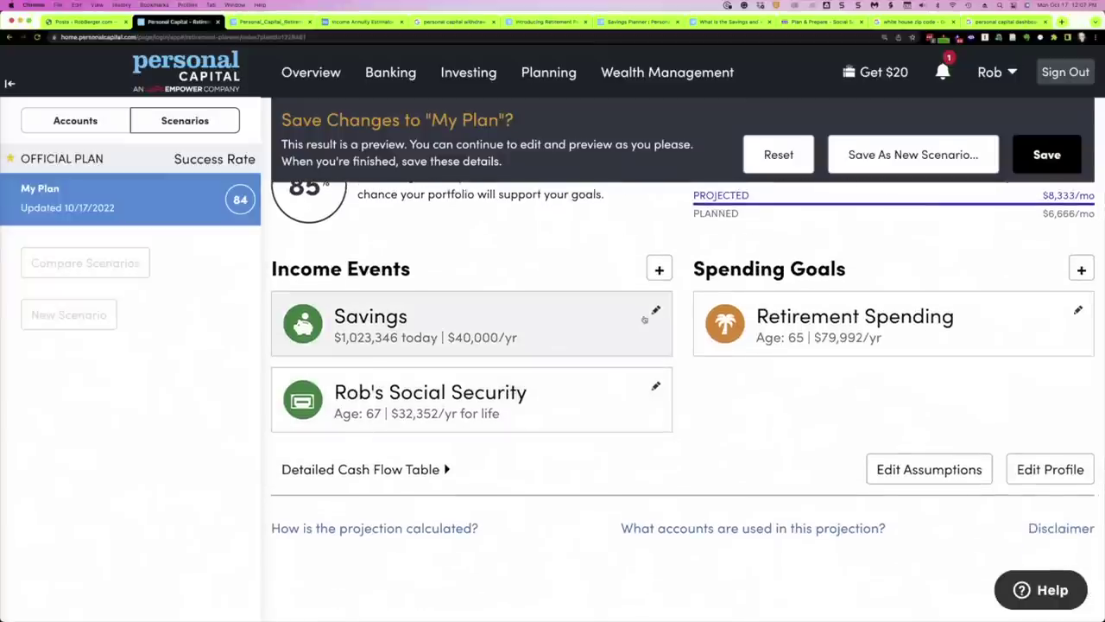
left_click(389, 469)
scroll(579, 473, "down", 6)
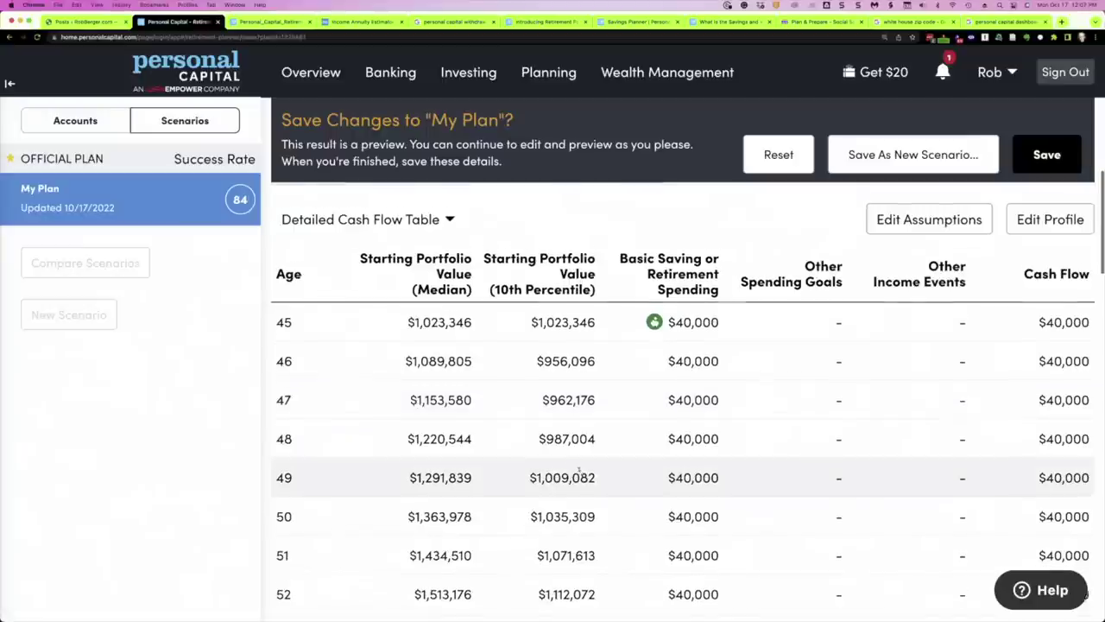
scroll(579, 474, "down", 15)
scroll(579, 470, "down", 20)
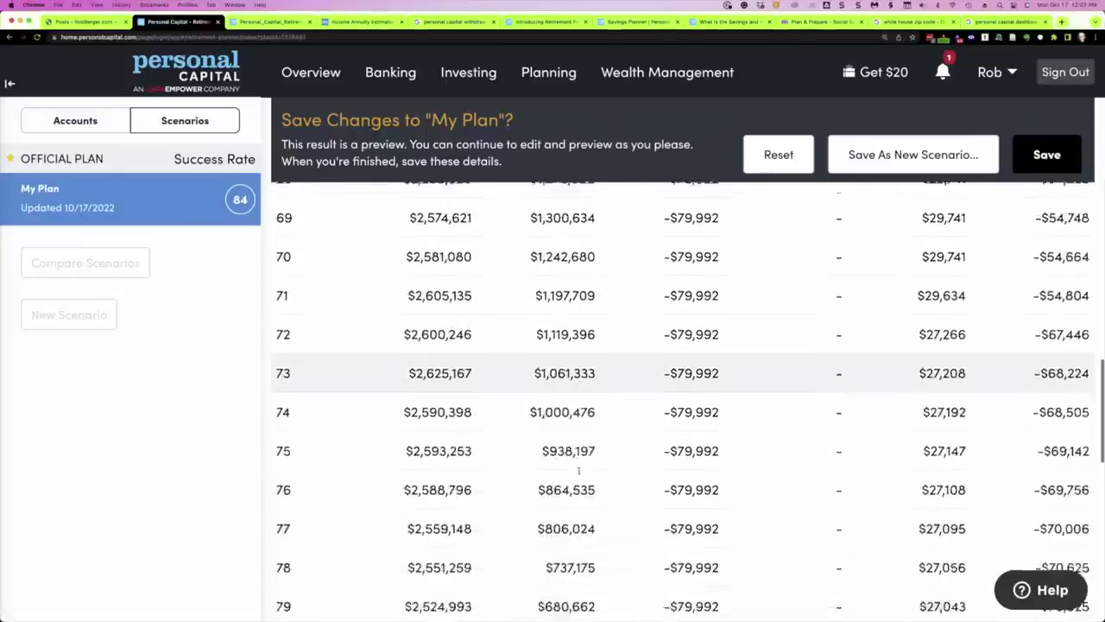
scroll(579, 474, "down", 2)
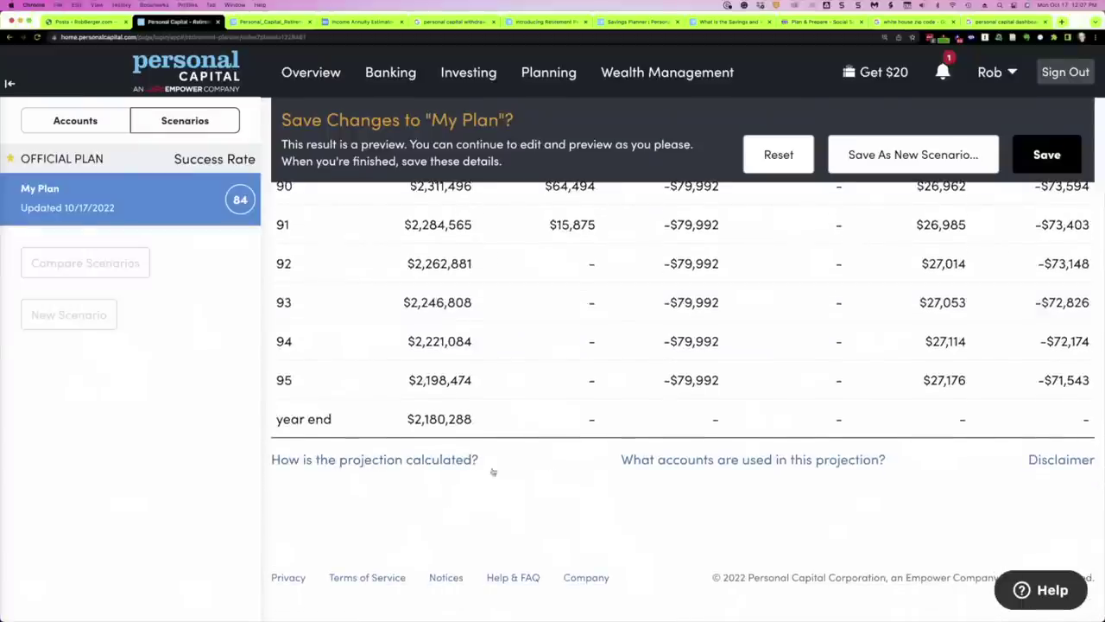
Step: Open the document on how the projection is calculated, enlarge it to 175%, and read through to the Portfolio Cash Flows section
left_click(415, 461)
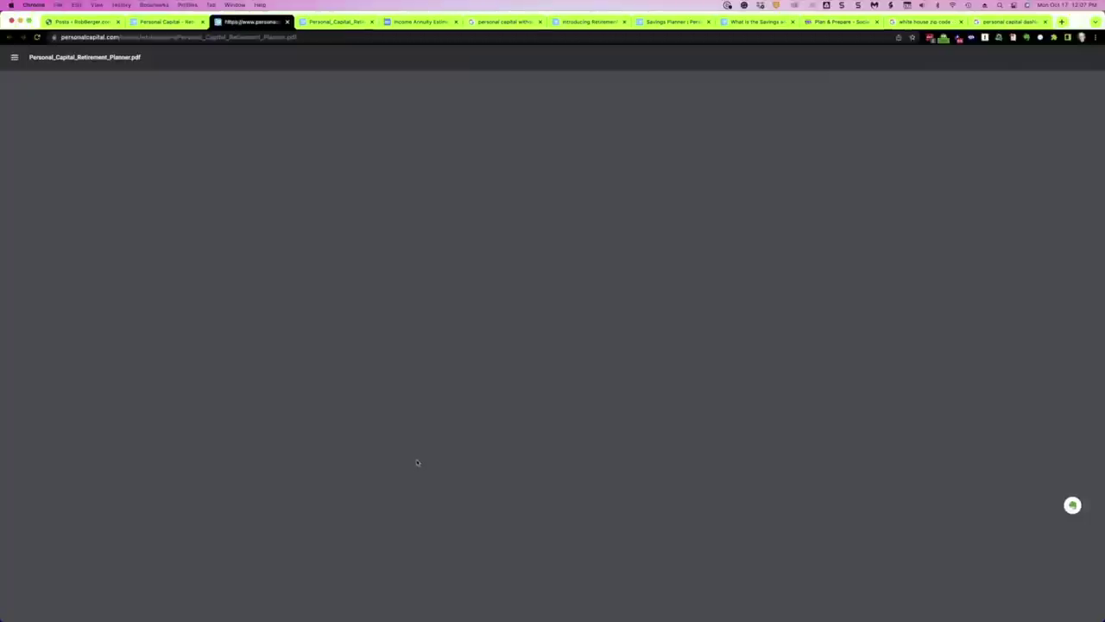
left_click(570, 57)
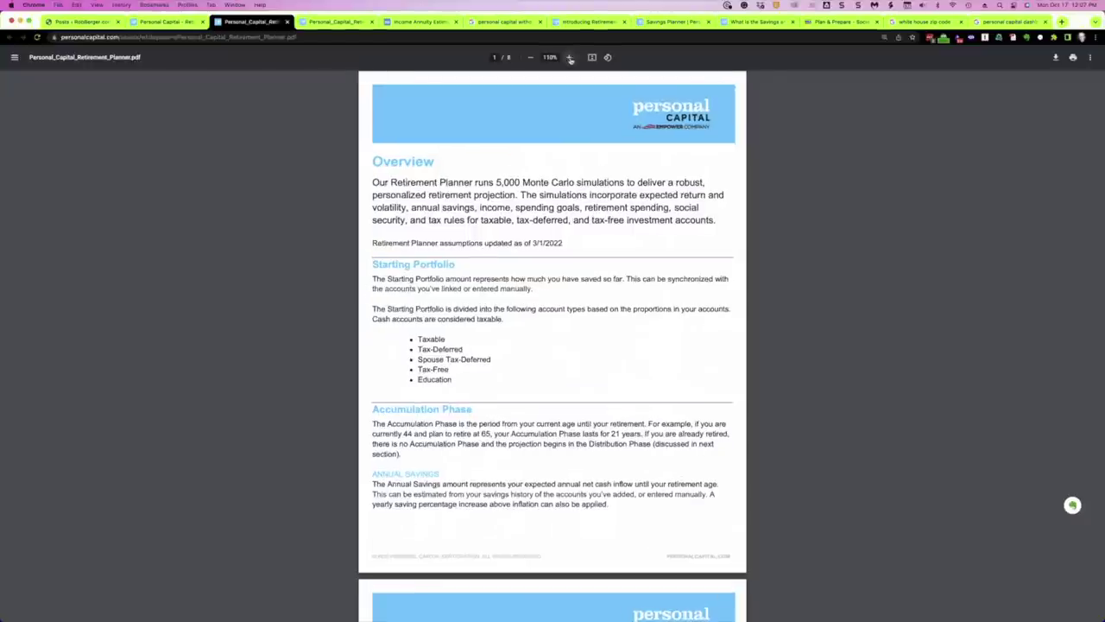
left_click(569, 57)
left_click(569, 57)
left_click(570, 57)
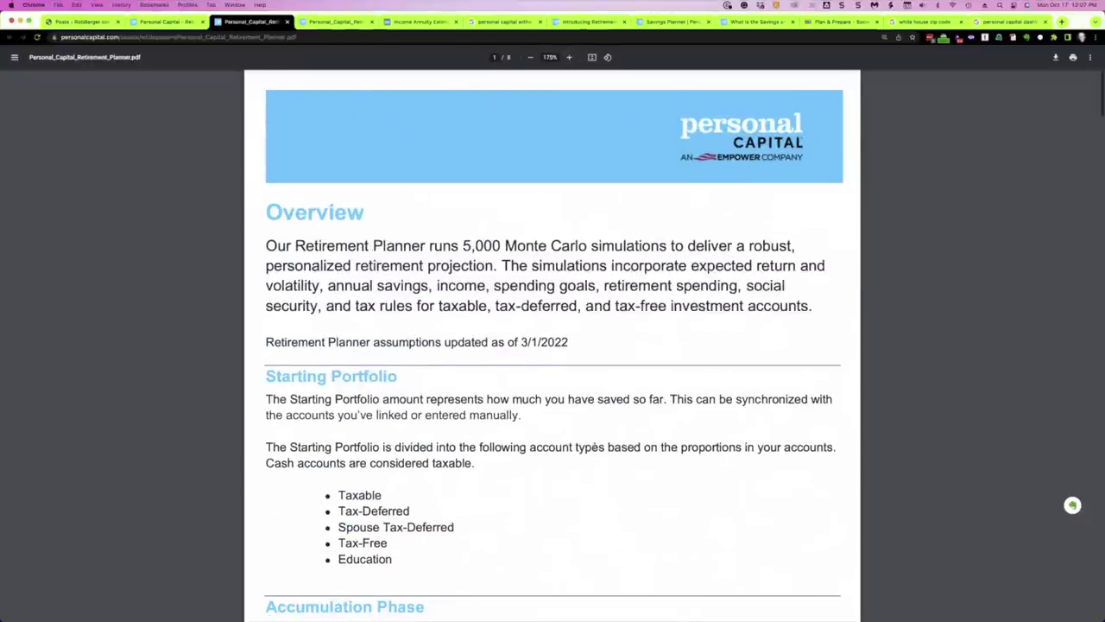
scroll(594, 446, "down", 1)
scroll(594, 446, "down", 10)
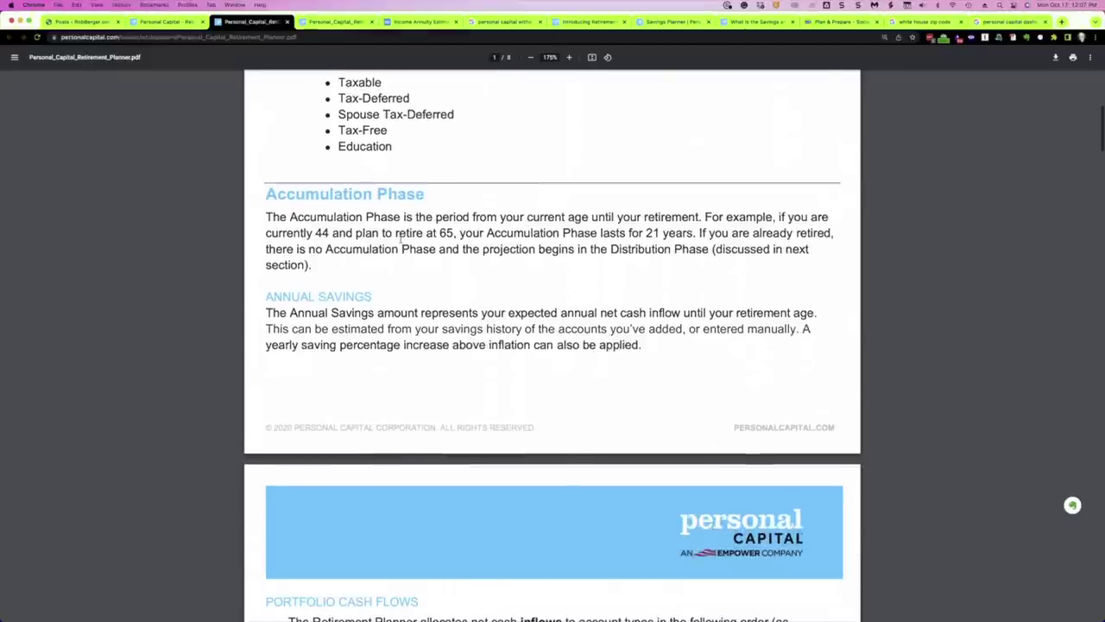
scroll(395, 373, "down", 12)
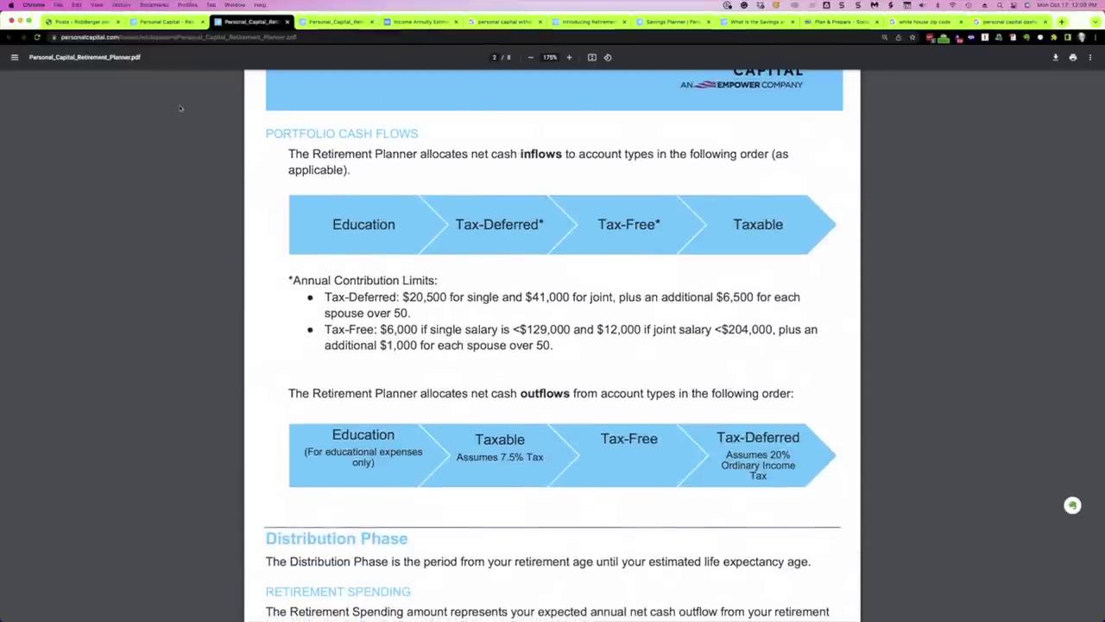
Step: Return to the Retirement Planner page and save the previewed changes to My Plan
left_click(170, 24)
scroll(574, 491, "up", 4)
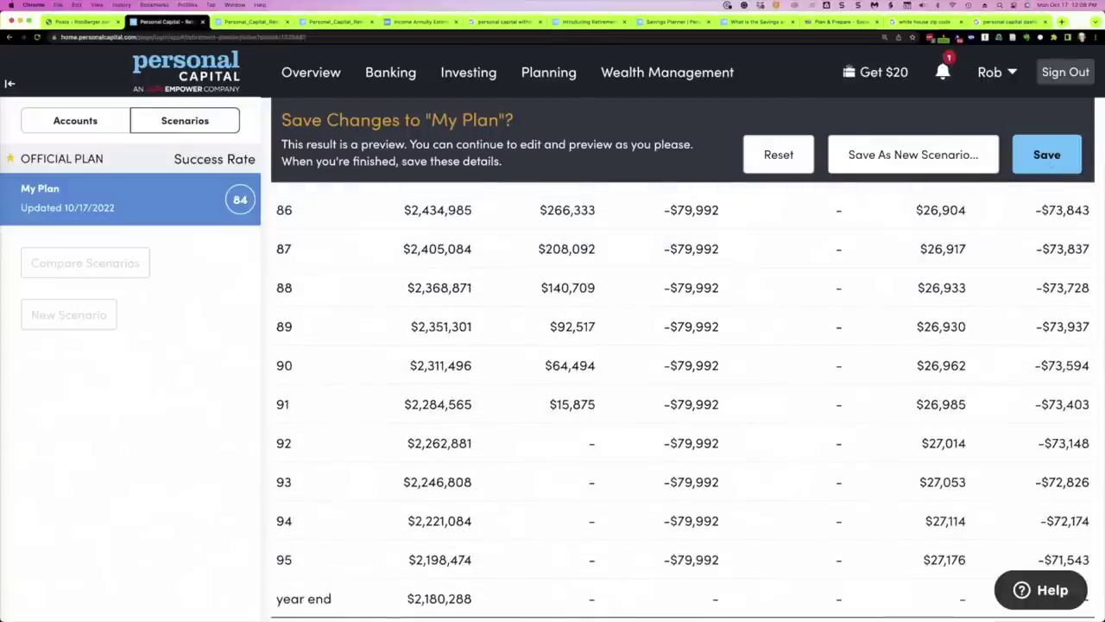
left_click(1048, 159)
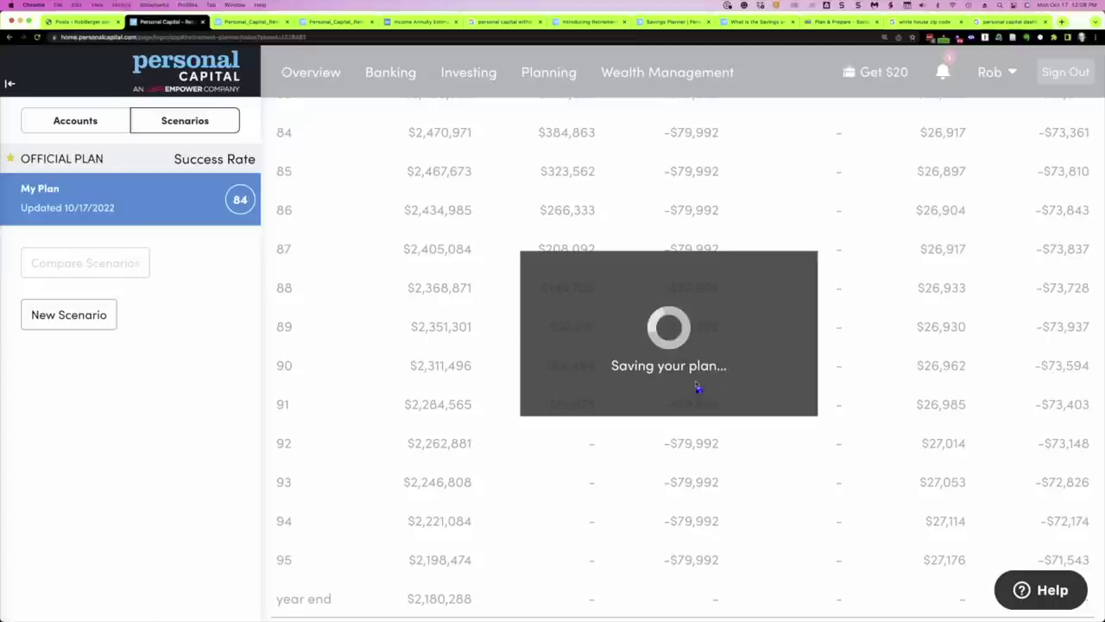
scroll(698, 388, "up", 15)
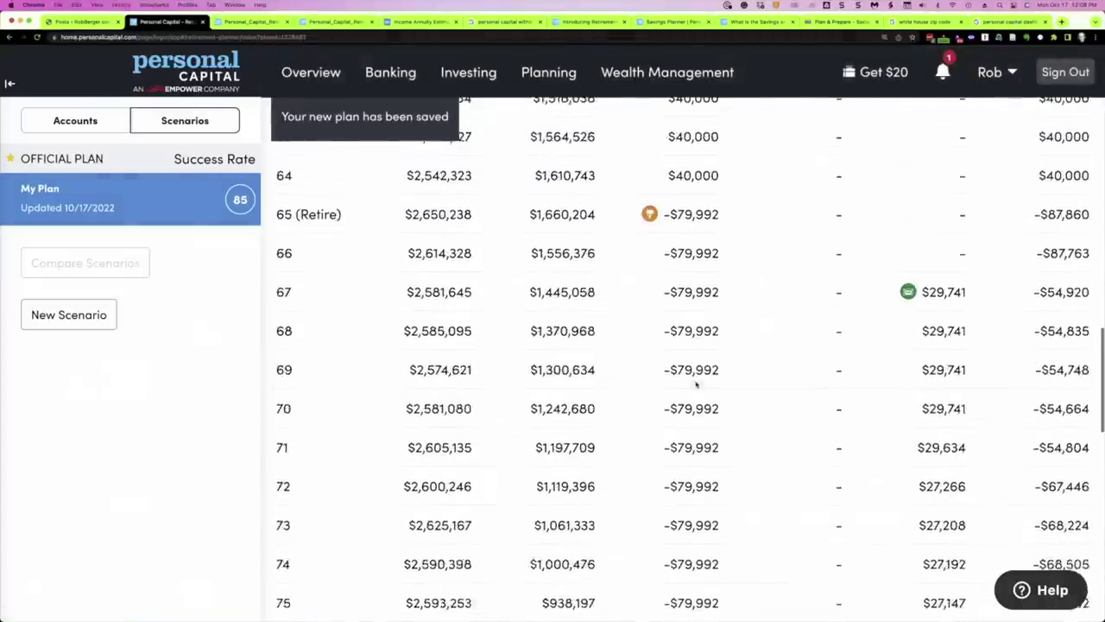
Step: Collapse the Detailed Cash Flow Table and review the plan's projected and planned retirement spending ability and portfolio chart
scroll(696, 385, "up", 10)
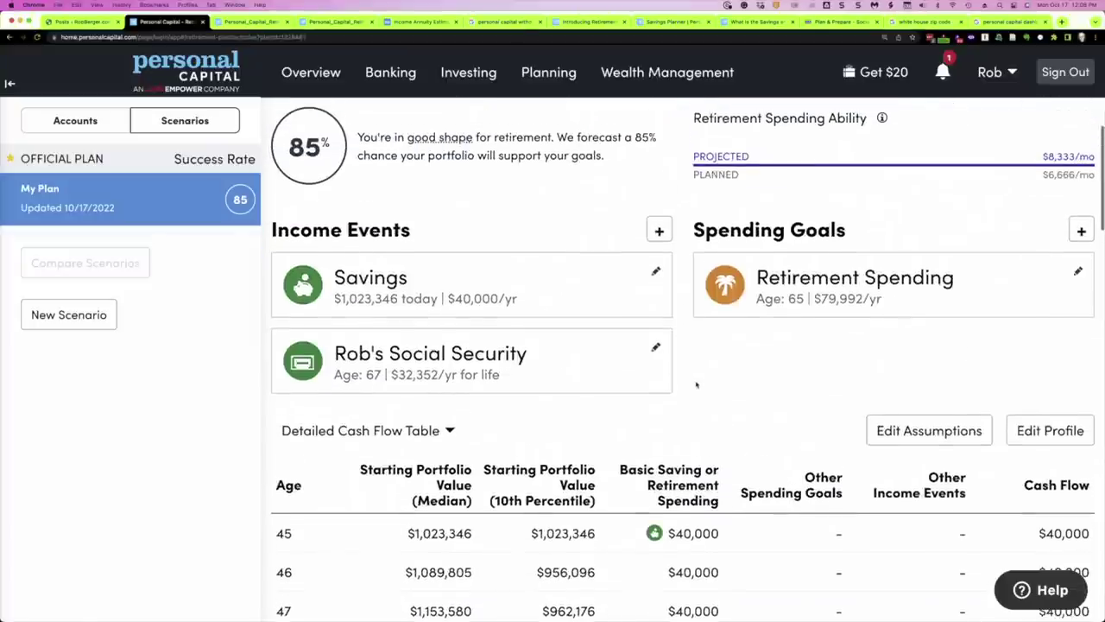
left_click(371, 430)
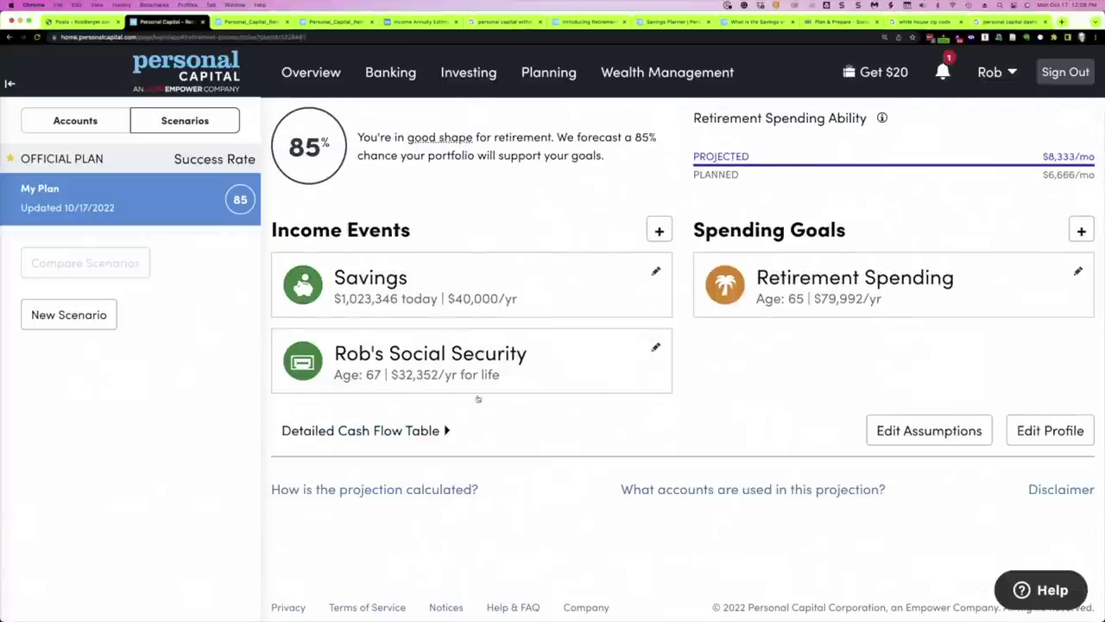
scroll(501, 391, "up", 2)
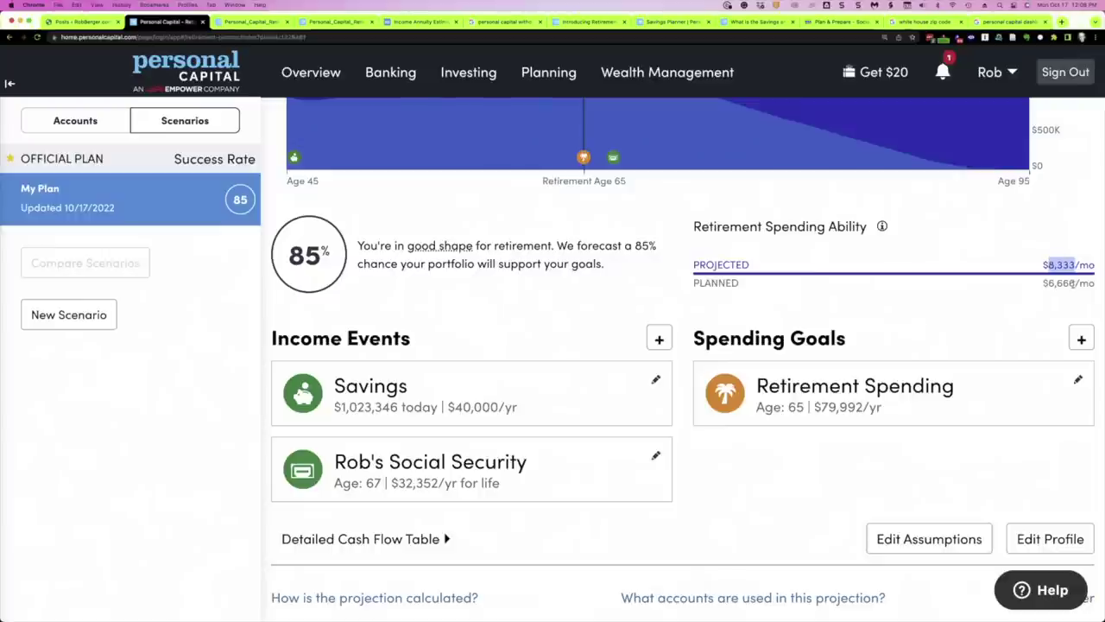
scroll(705, 364, "down", 3)
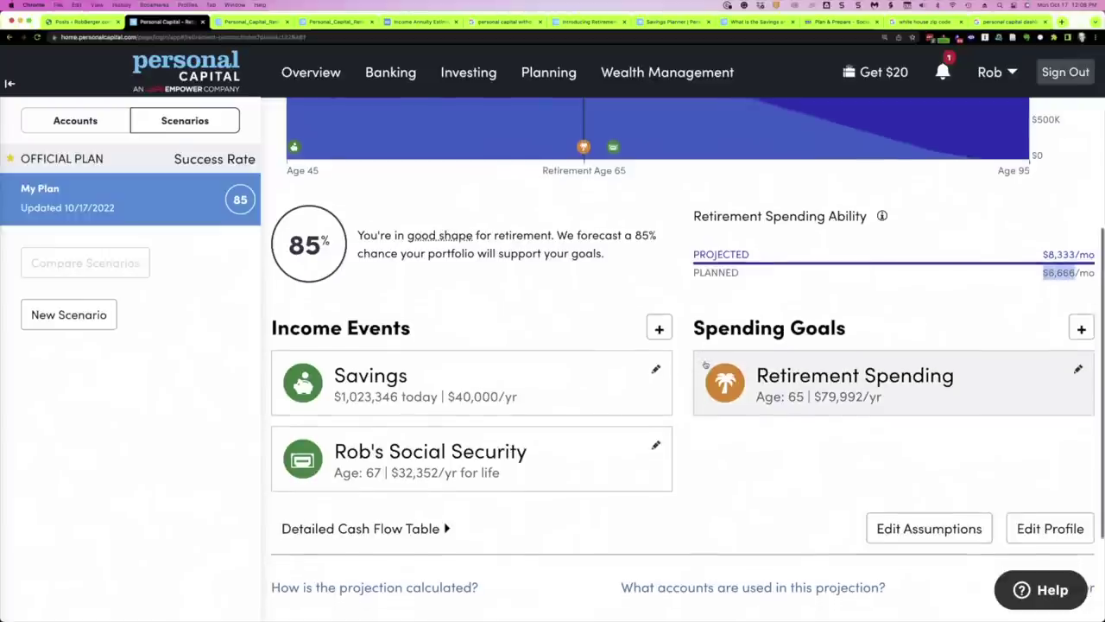
scroll(706, 364, "up", 6)
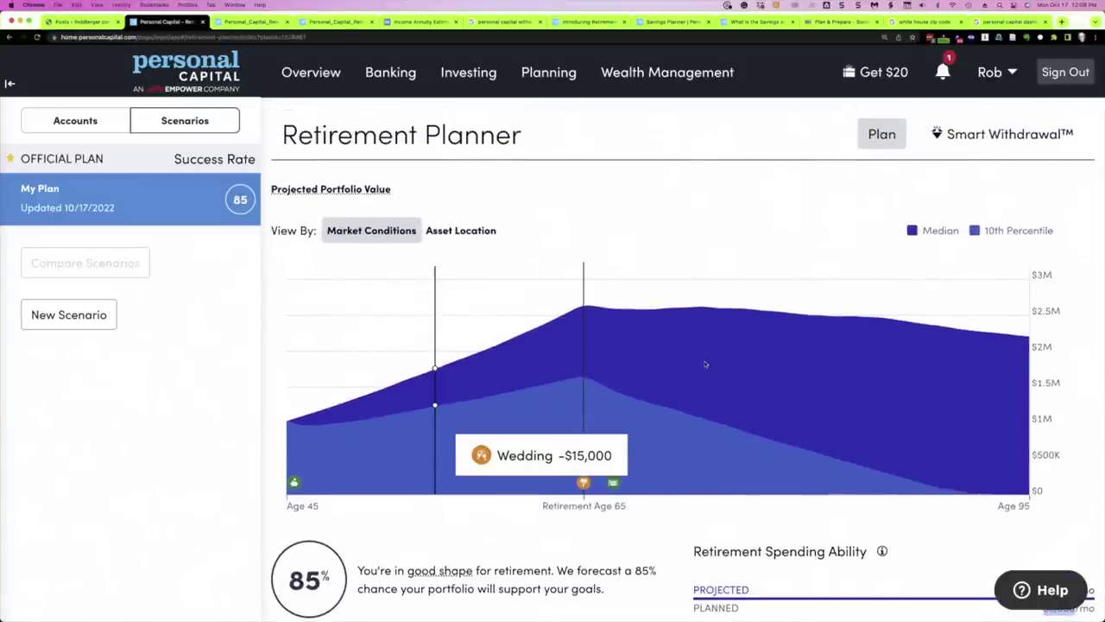
scroll(705, 364, "down", 2)
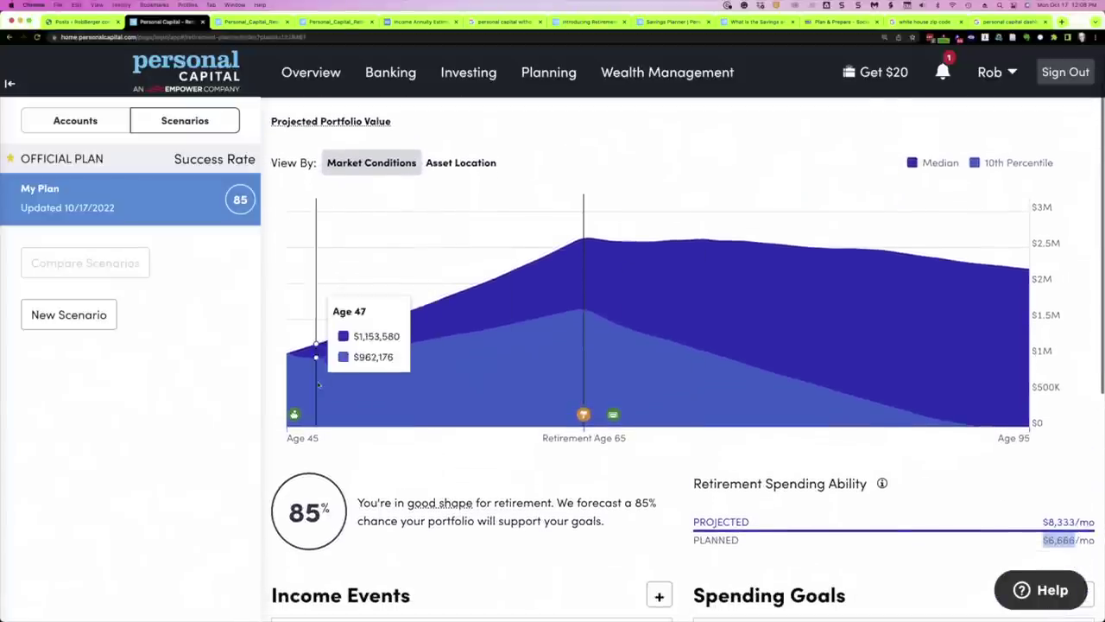
Step: Create a new scenario named SS-70 copied from My Plan, without simulating past recessions
left_click(56, 314)
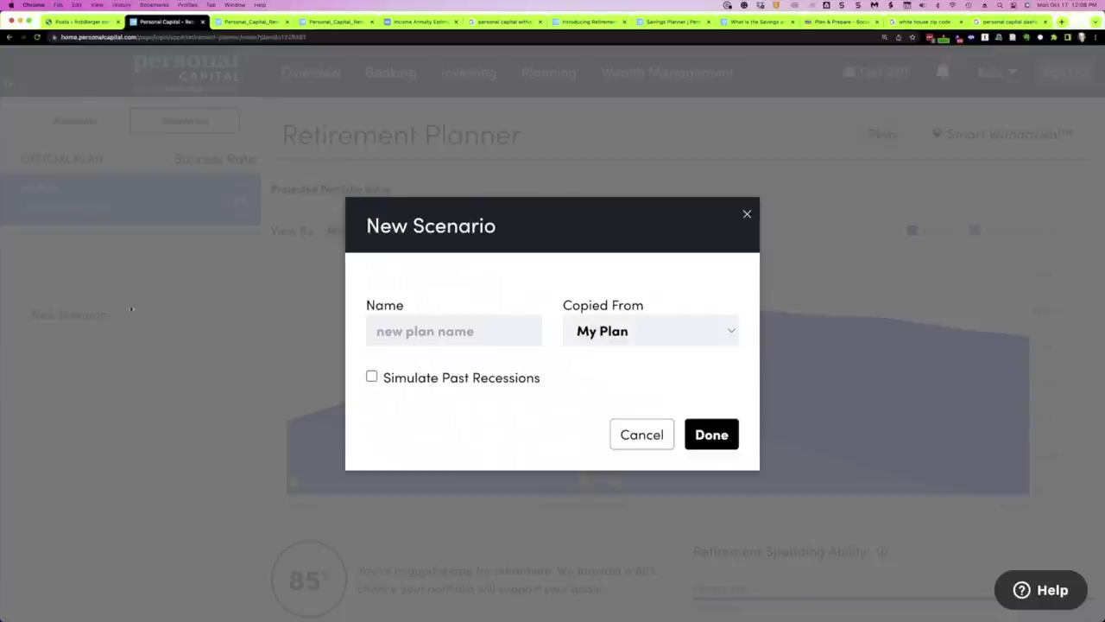
left_click(407, 329)
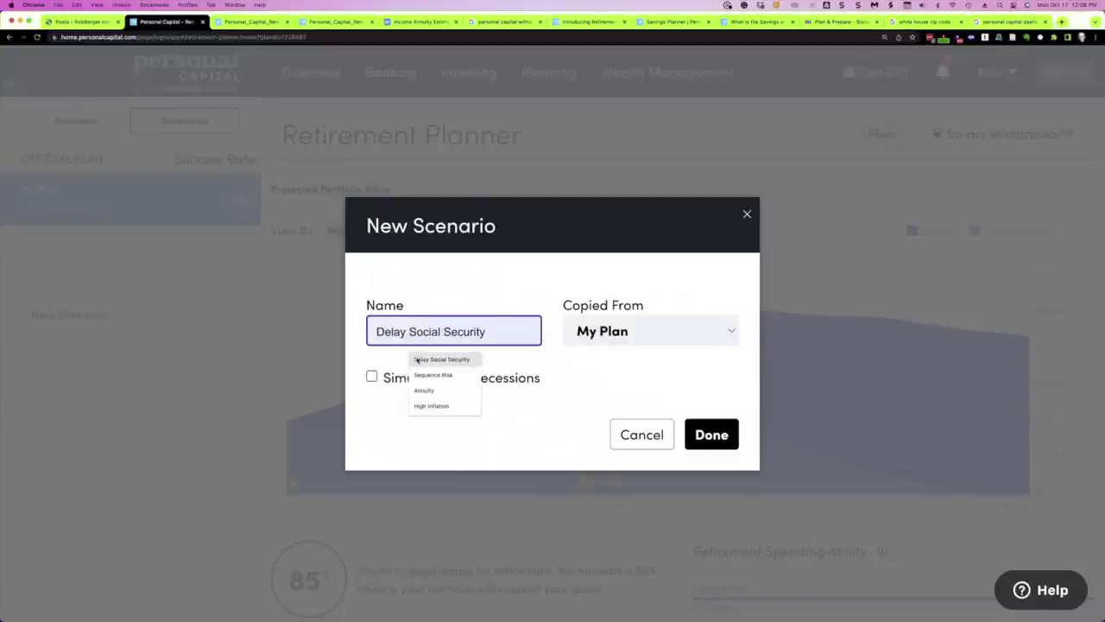
type("SS-70")
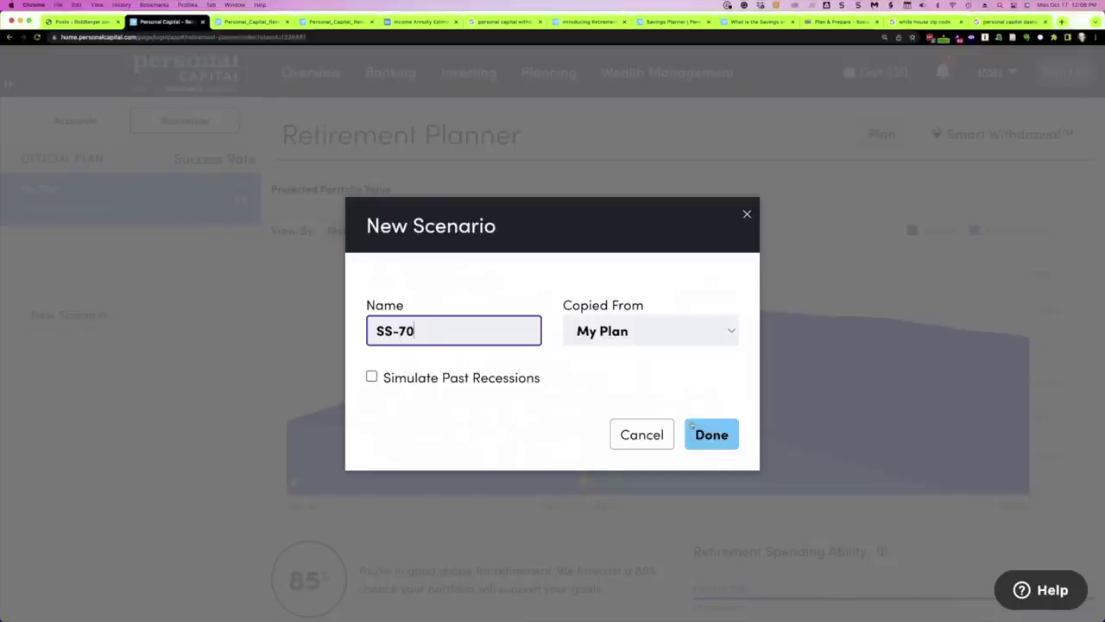
left_click(699, 432)
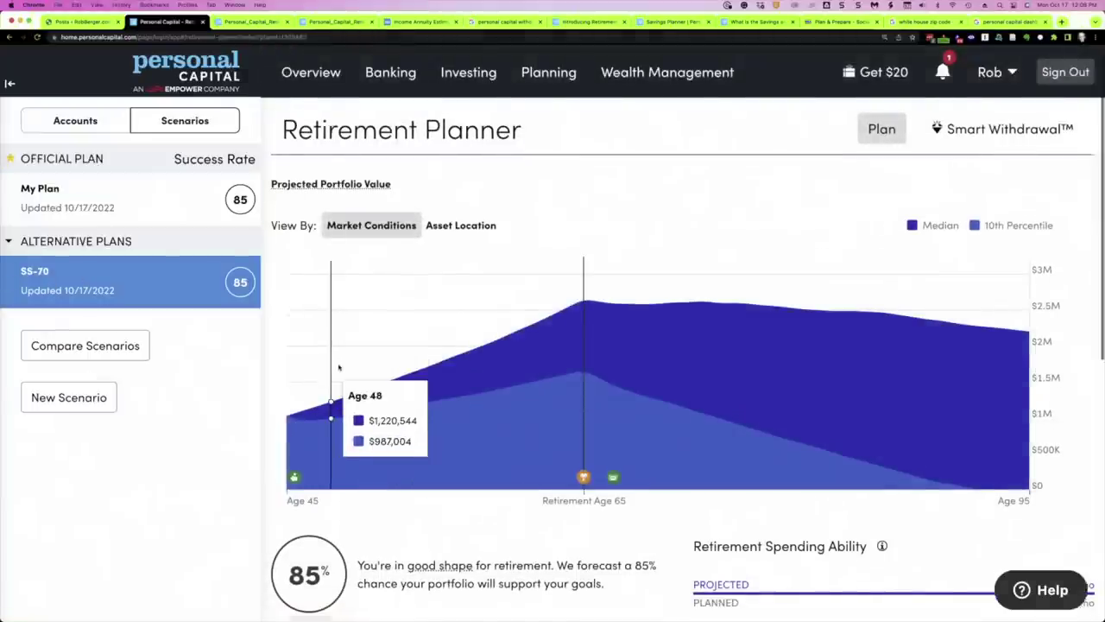
Step: Set the Social Security income event's starting age to 70 in the SS-70 scenario and save it
scroll(338, 366, "down", 5)
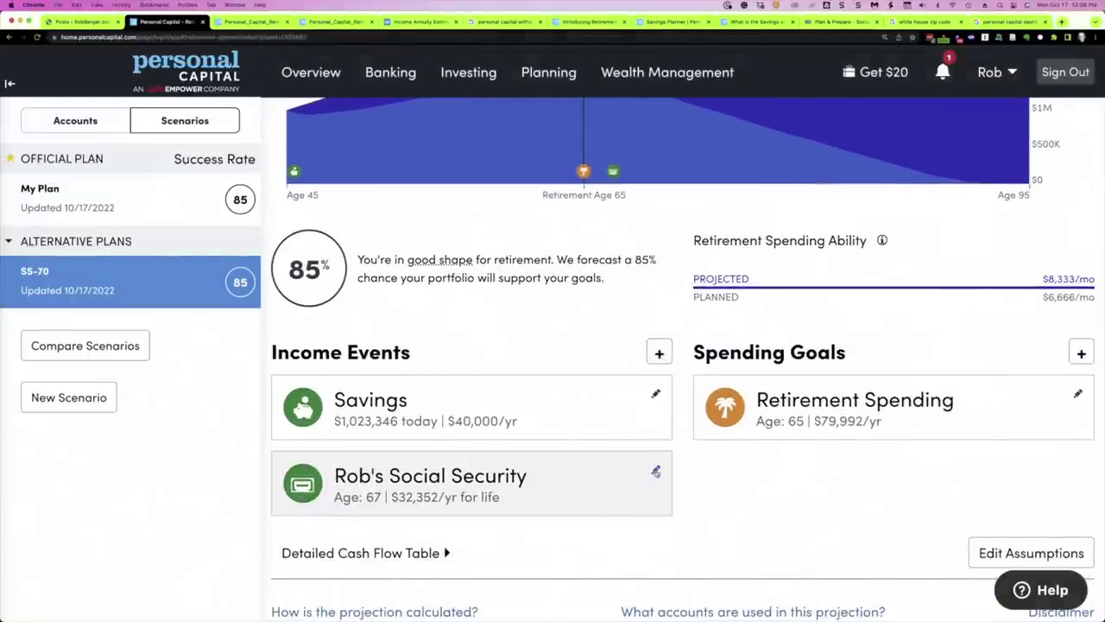
left_click(656, 469)
left_click_drag(599, 401, 737, 401)
left_click(712, 465)
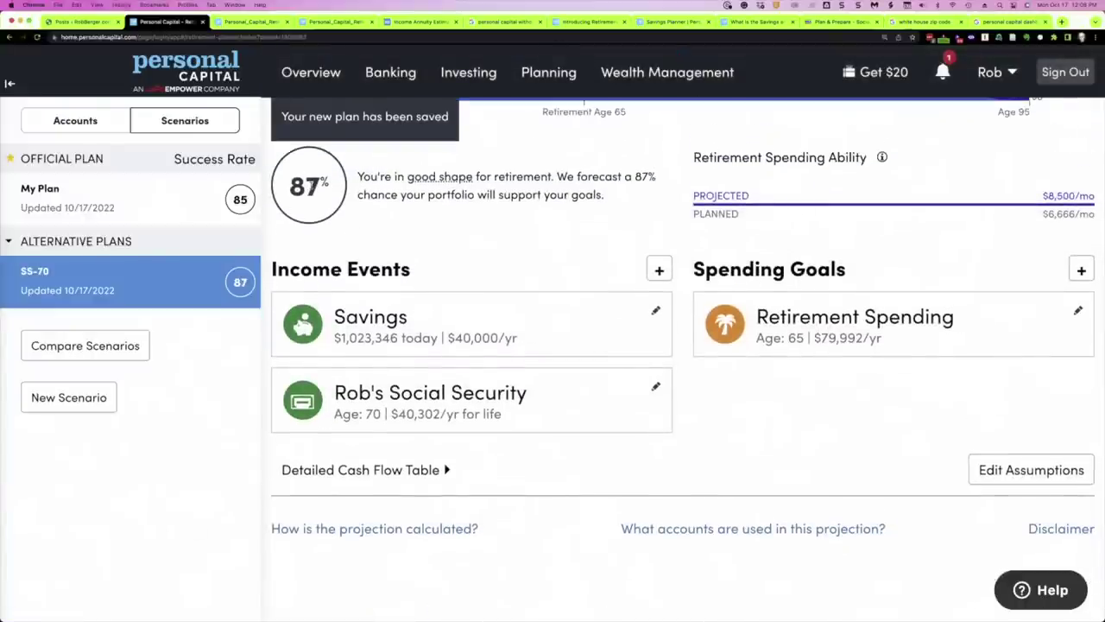
Step: Compare SS-70 with My Plan side by side, from the charts down to the assumptions, and end the comparison
scroll(313, 186, "up", 5)
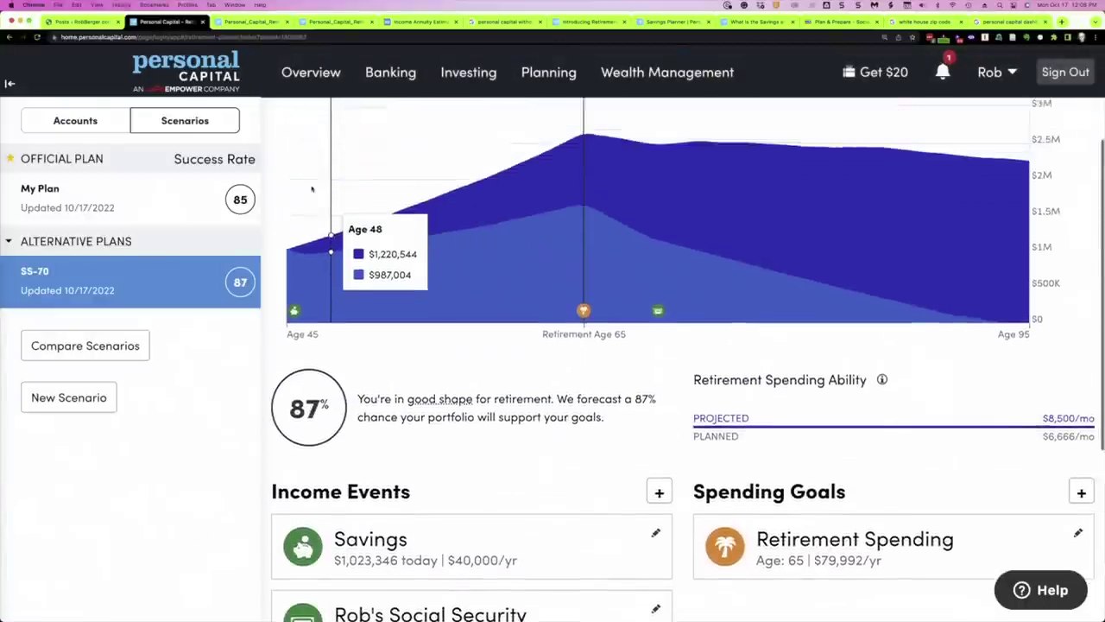
scroll(313, 185, "up", 3)
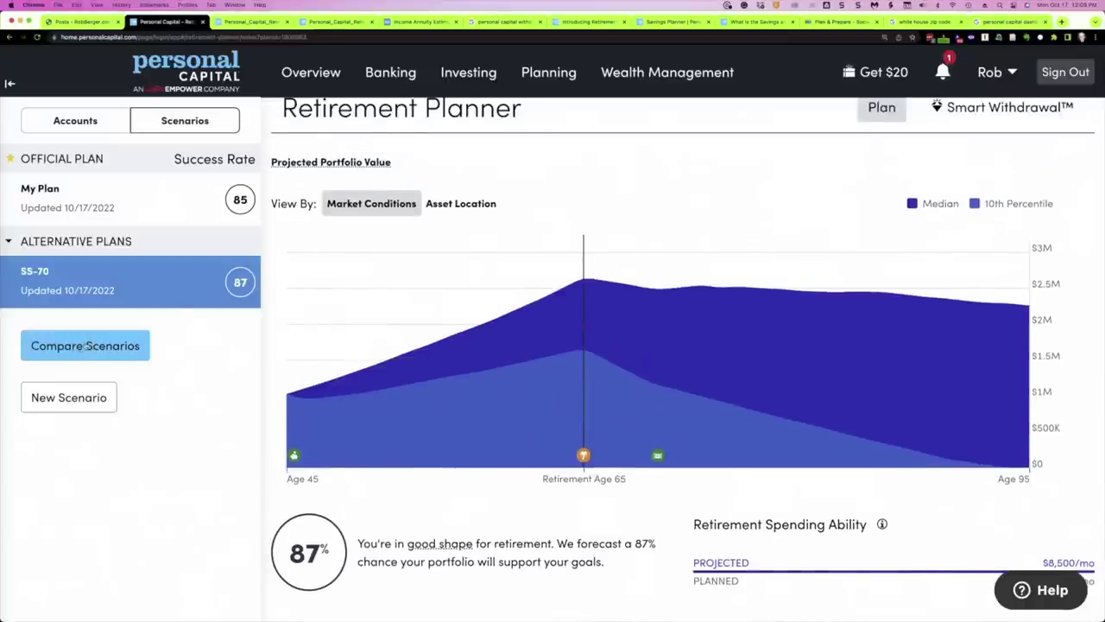
left_click(86, 345)
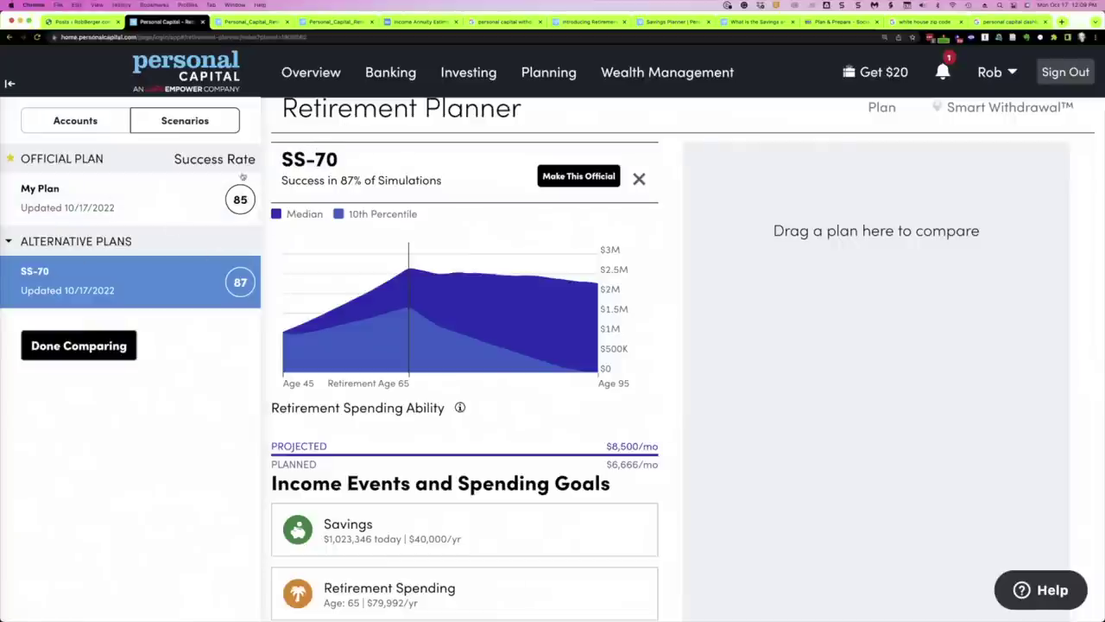
left_click_drag(99, 194, 802, 197)
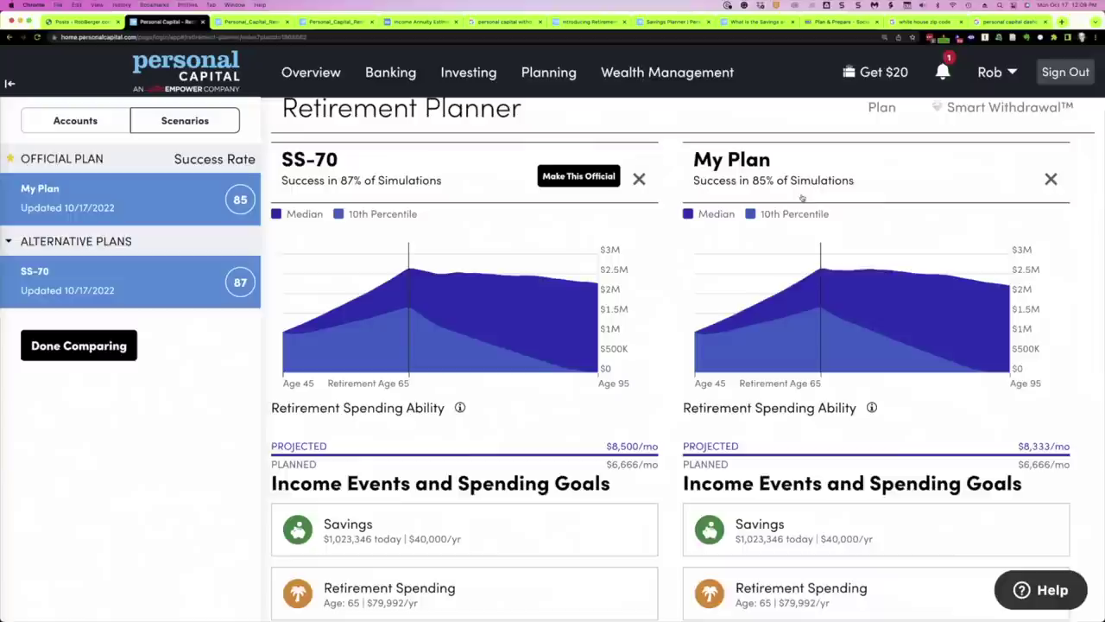
scroll(624, 511, "down", 2)
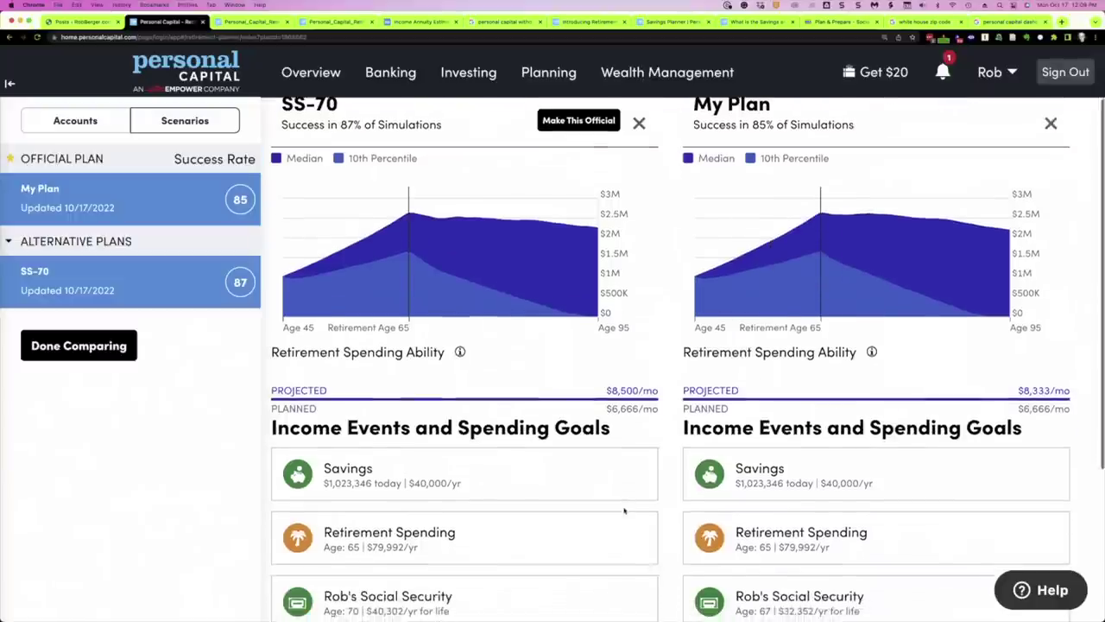
scroll(624, 511, "down", 5)
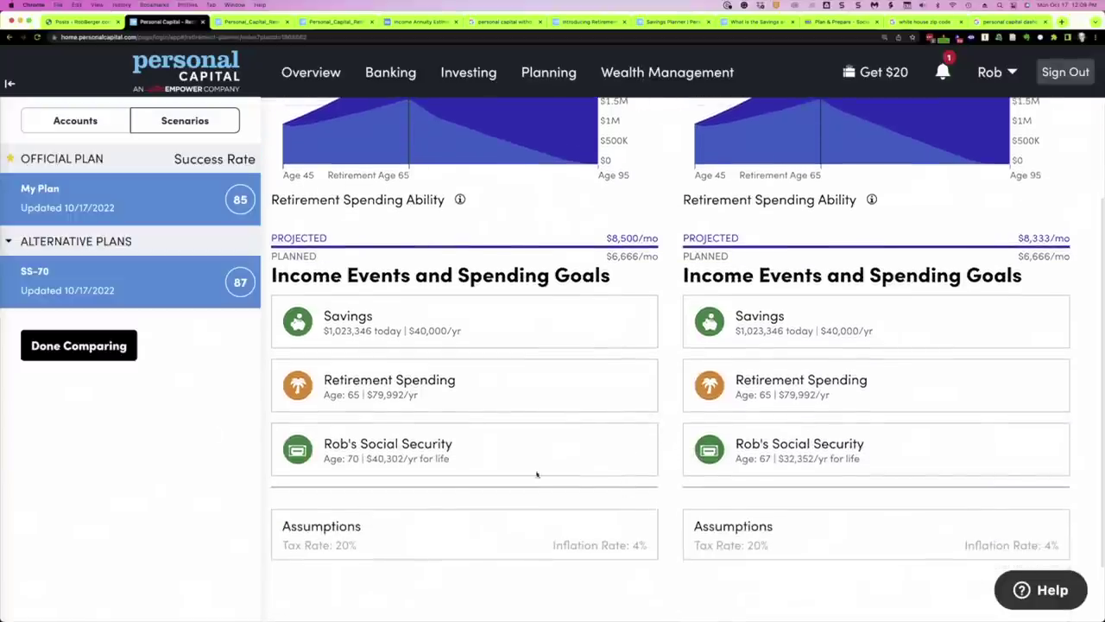
left_click(56, 345)
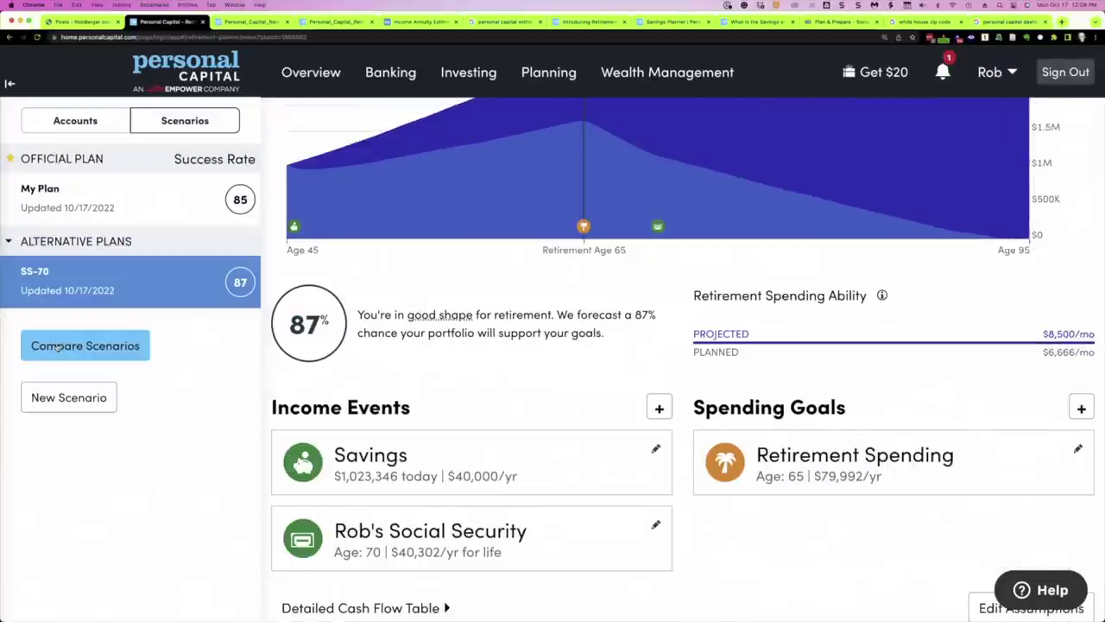
Step: Create a Market Crash scenario copied from My Plan that simulates the 2008-2014 Financial Crisis returns starting from age 65
left_click(69, 394)
left_click(441, 331)
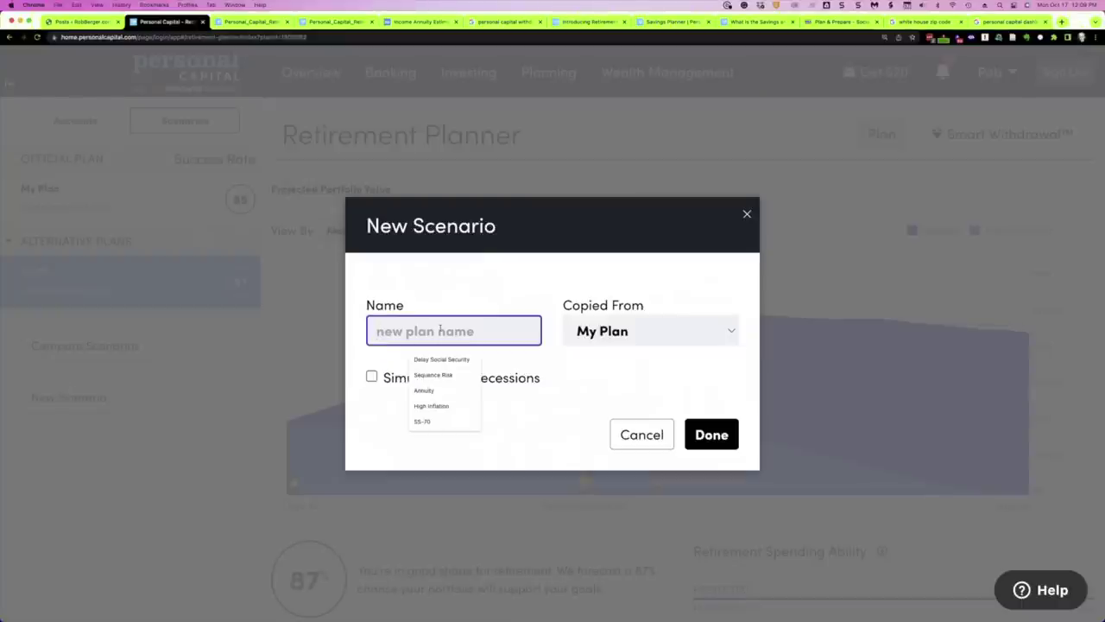
type("Market Crash")
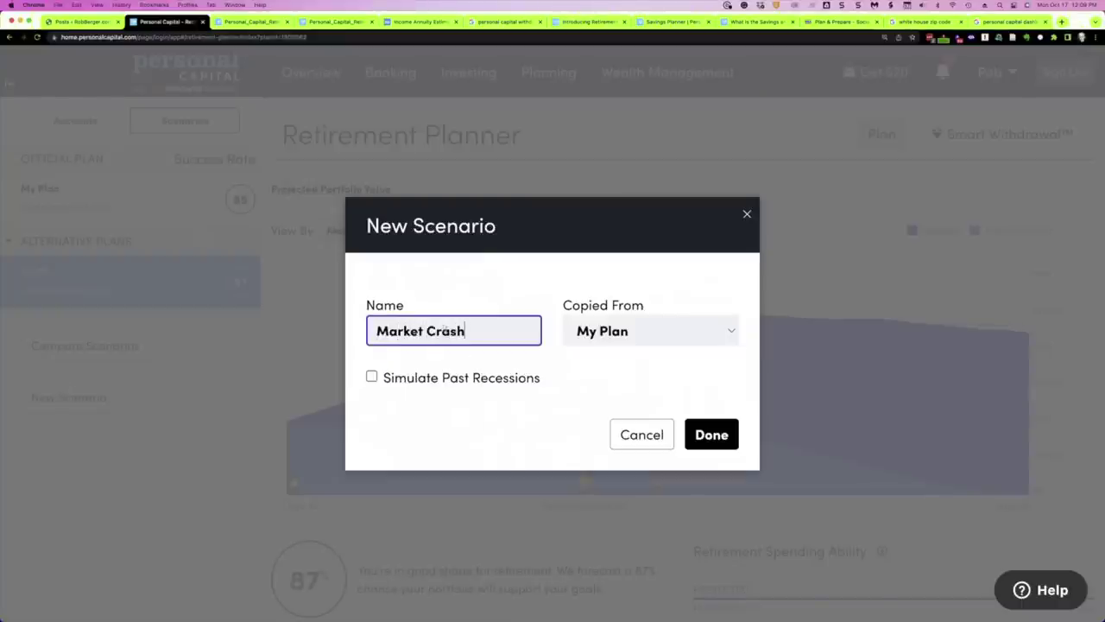
left_click(371, 377)
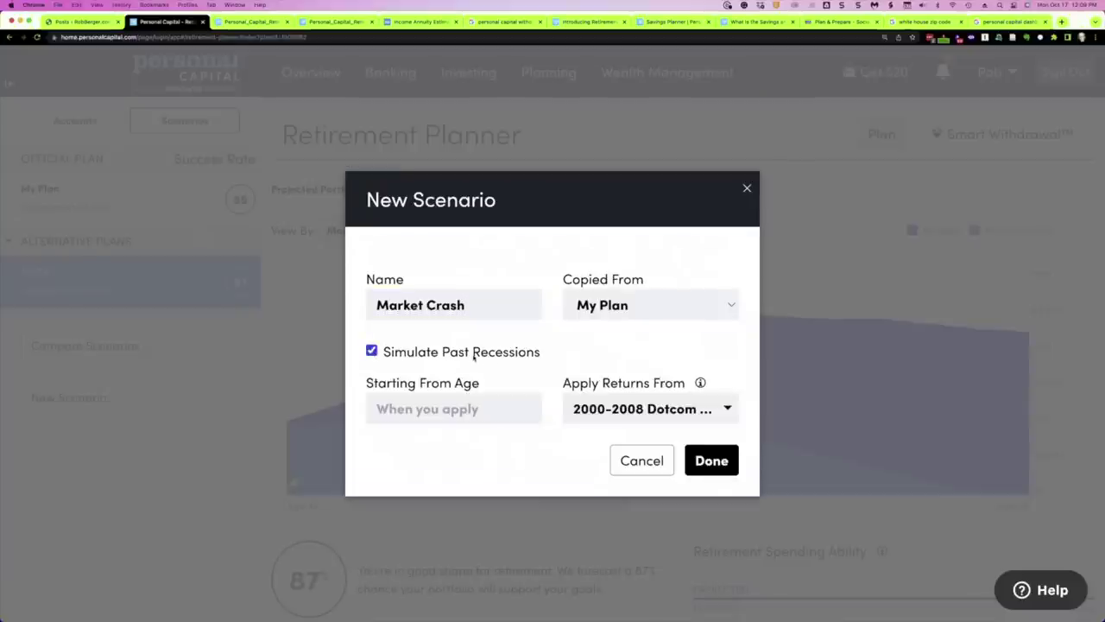
left_click(693, 412)
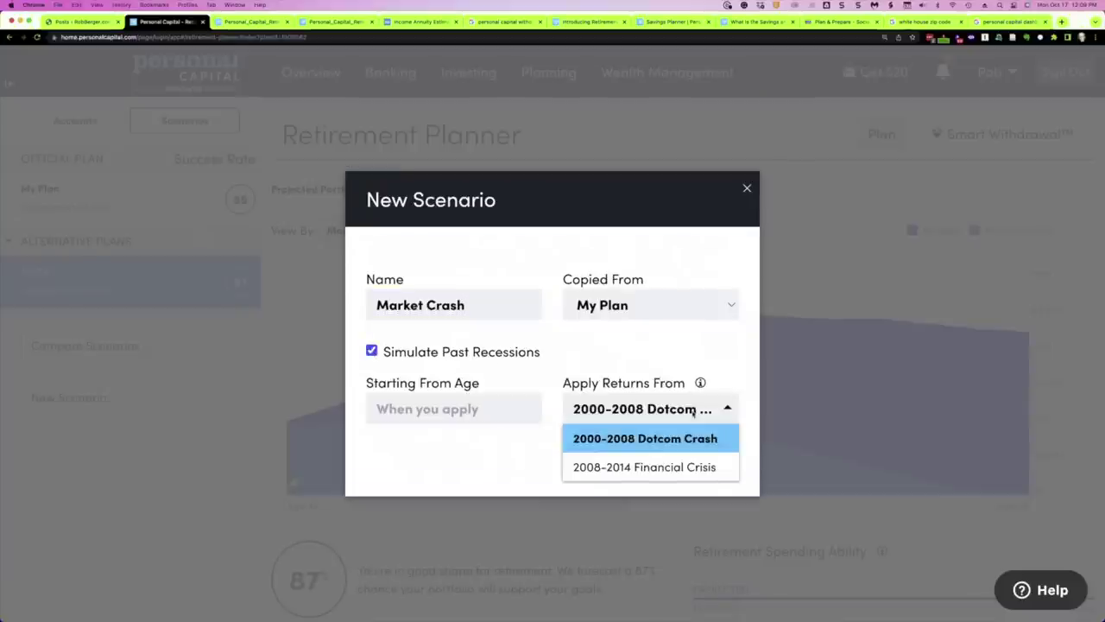
left_click(678, 467)
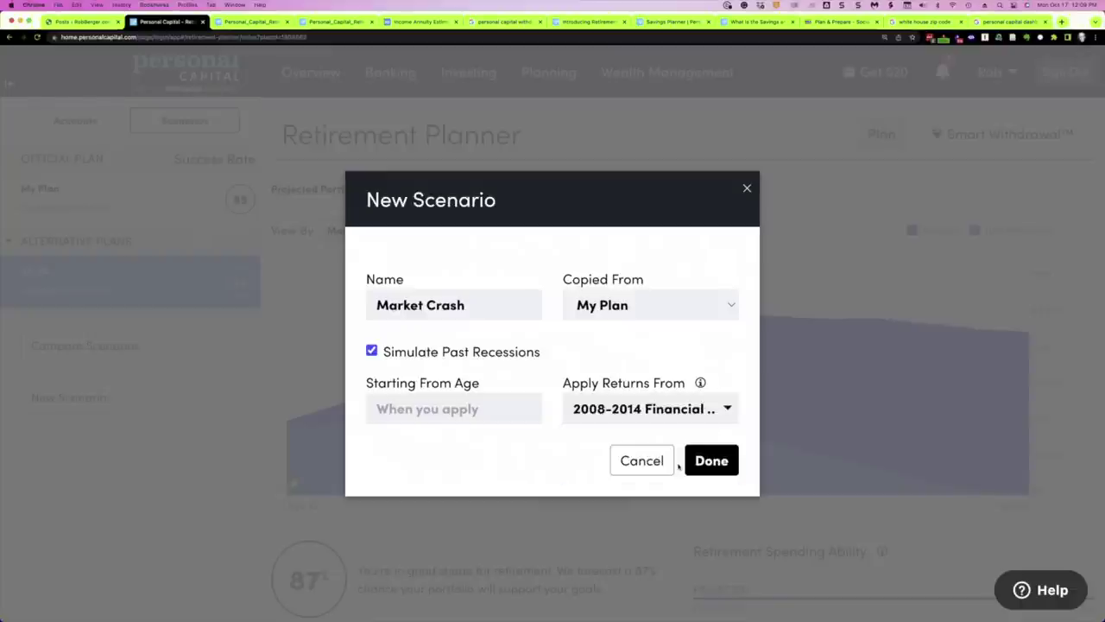
left_click(412, 409)
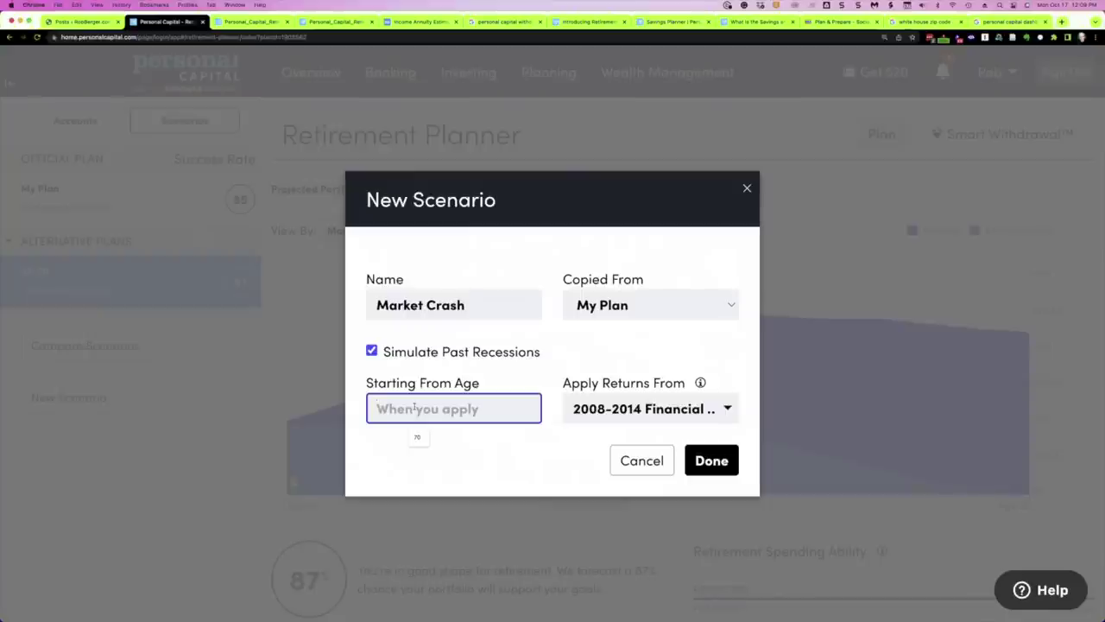
type("65")
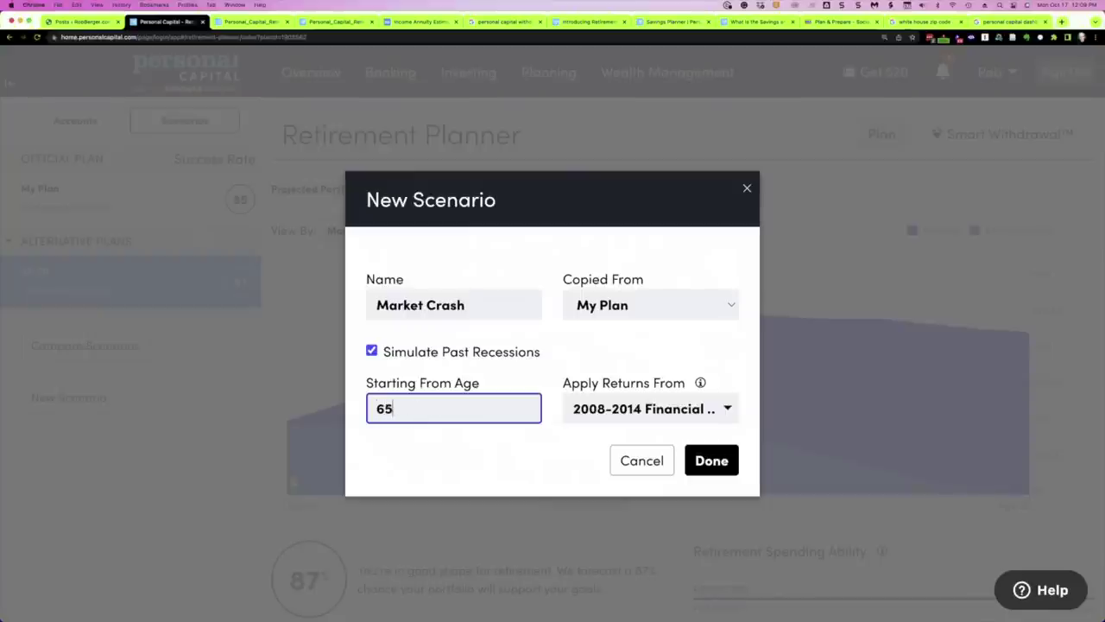
left_click(710, 462)
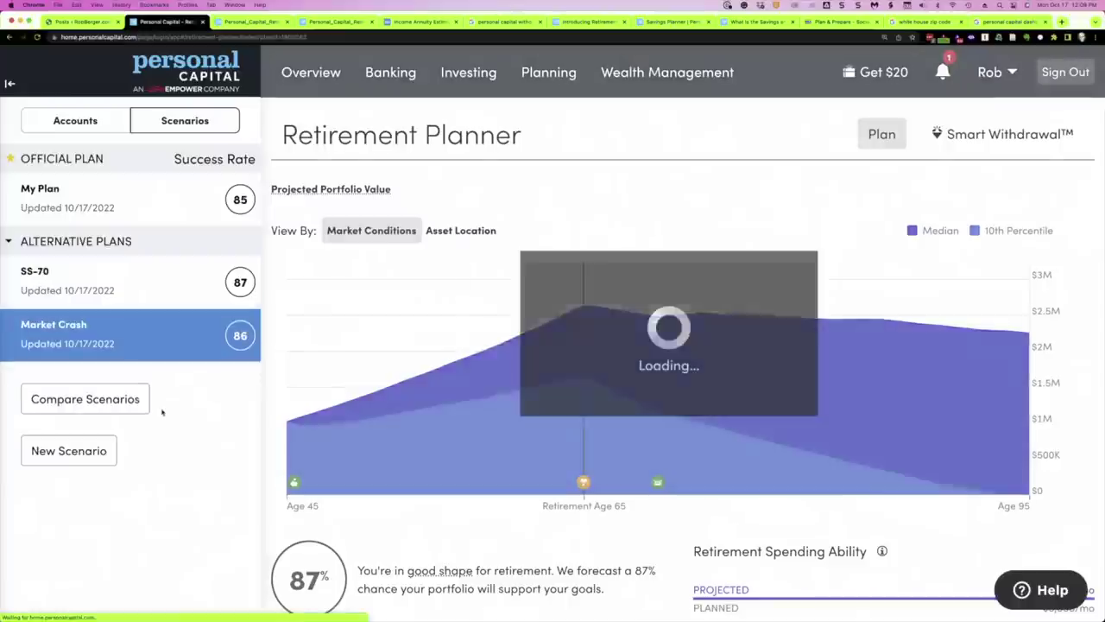
Step: Review the Market Crash scenario's simulated recession and success forecast, and delete the scenario
scroll(366, 508, "down", 2)
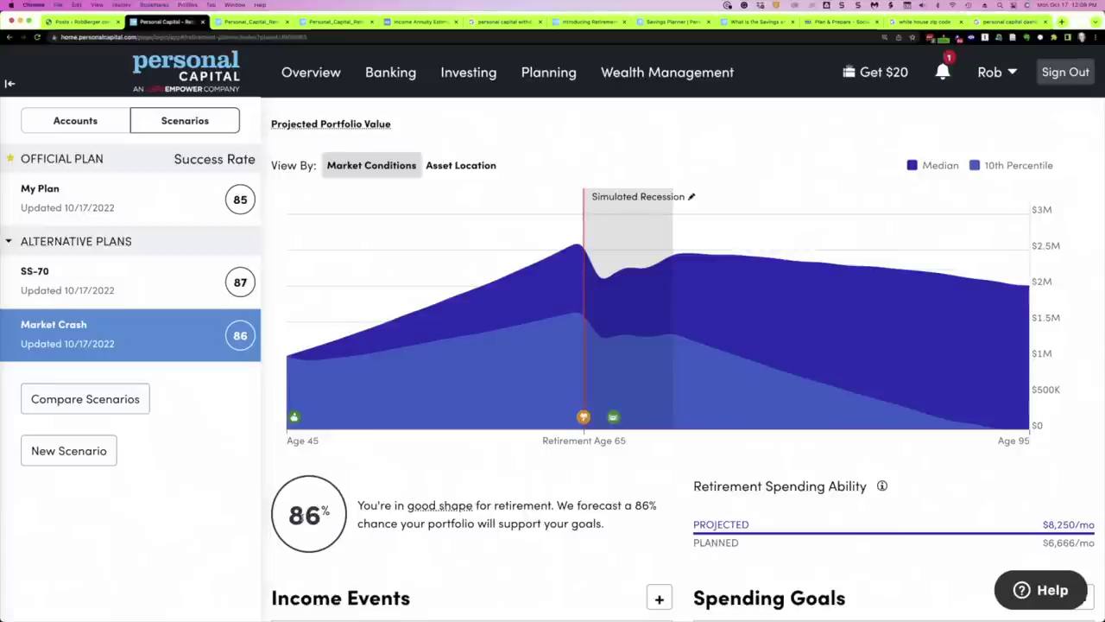
scroll(411, 462, "down", 5)
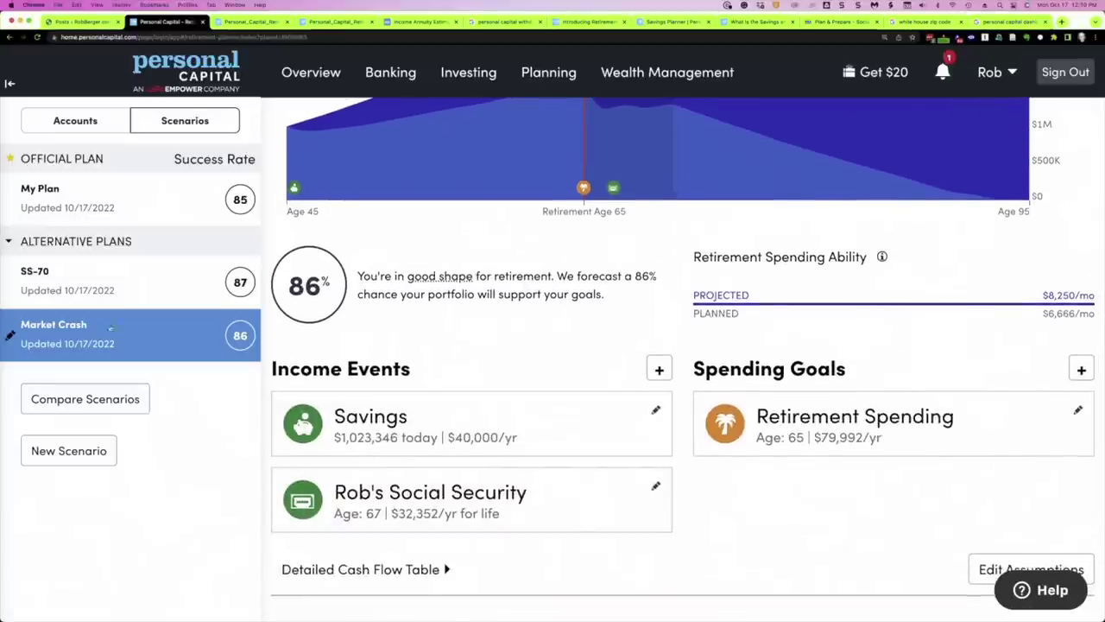
left_click(10, 335)
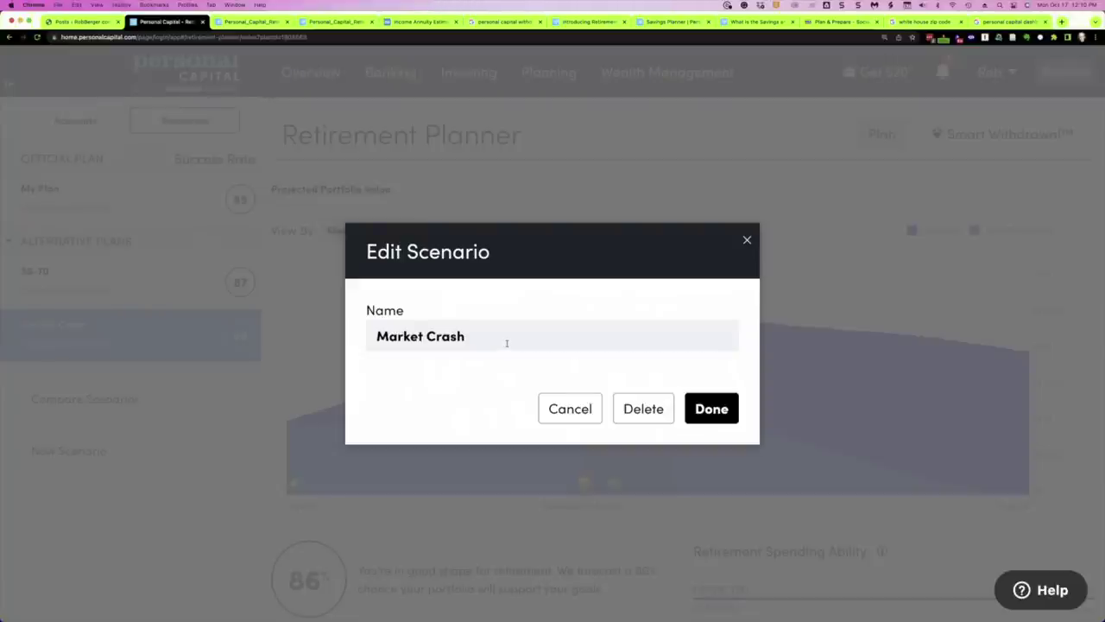
left_click(644, 409)
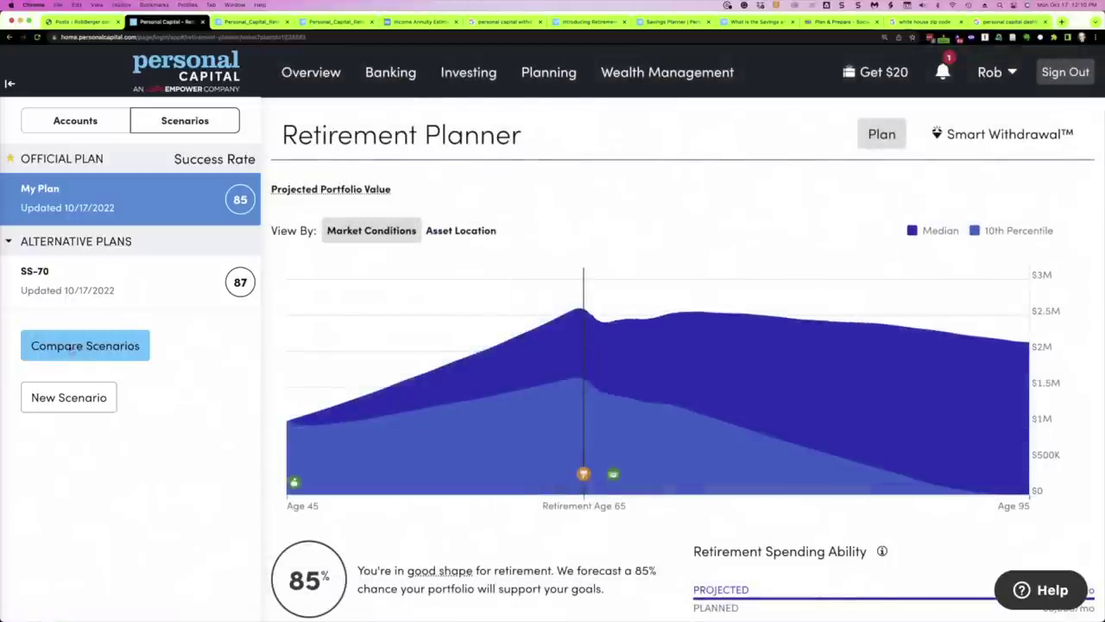
Step: Create a new scenario named Work in Retirement copied from My Plan
left_click(52, 404)
left_click(441, 330)
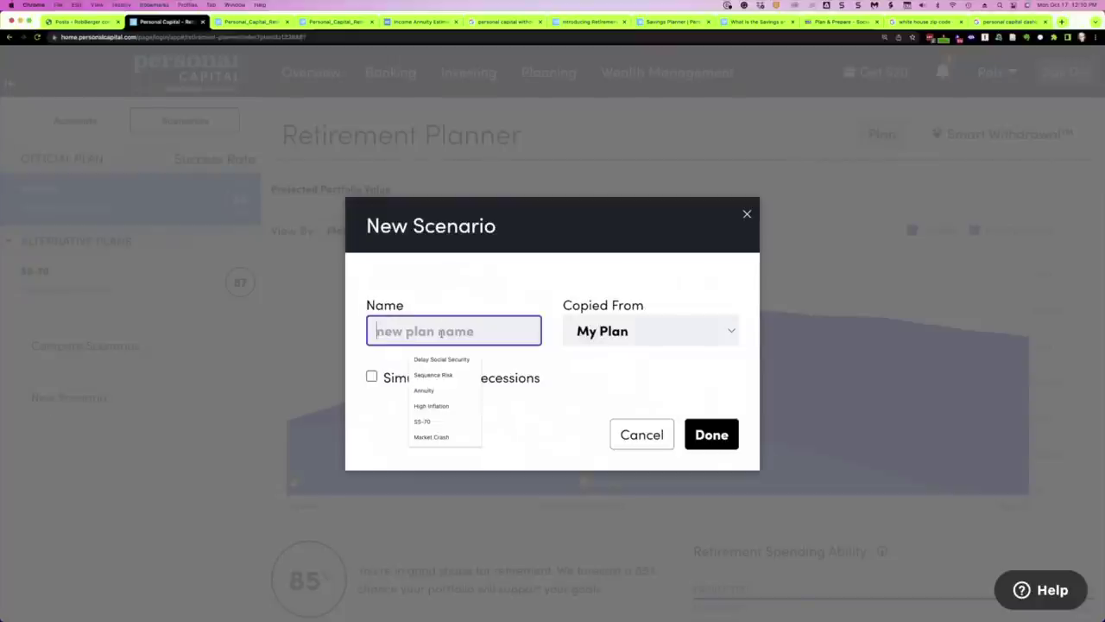
type("Work in Retirement")
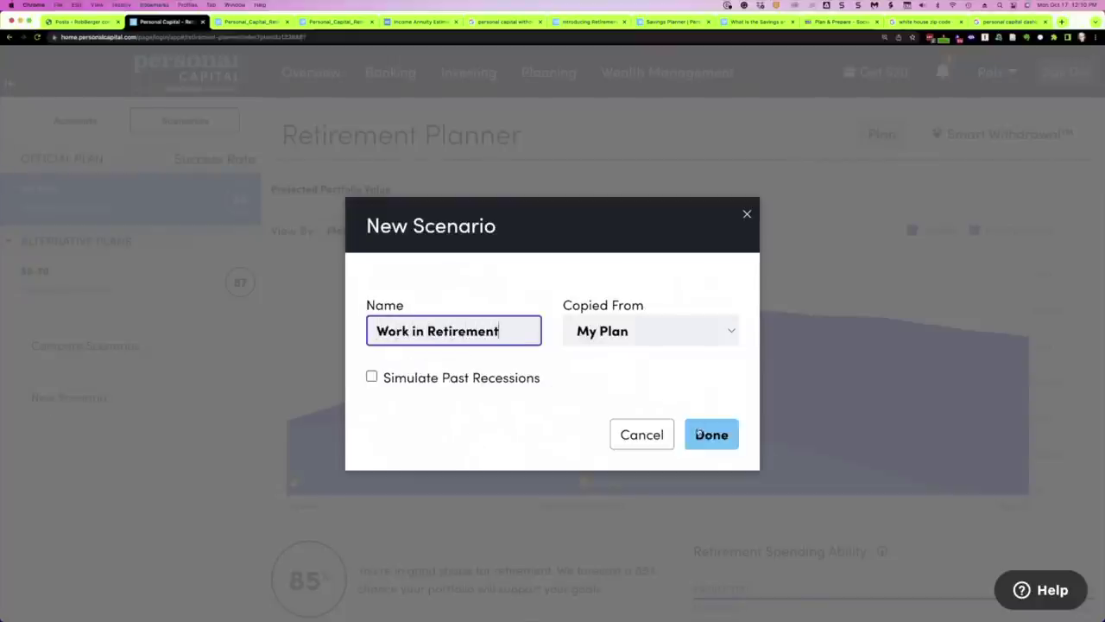
left_click(711, 434)
Step: Add a Work During Retirement income event of $5,000 per year before taxes, starting at age 65 for 70 years, and check the success forecast
scroll(375, 279, "down", 5)
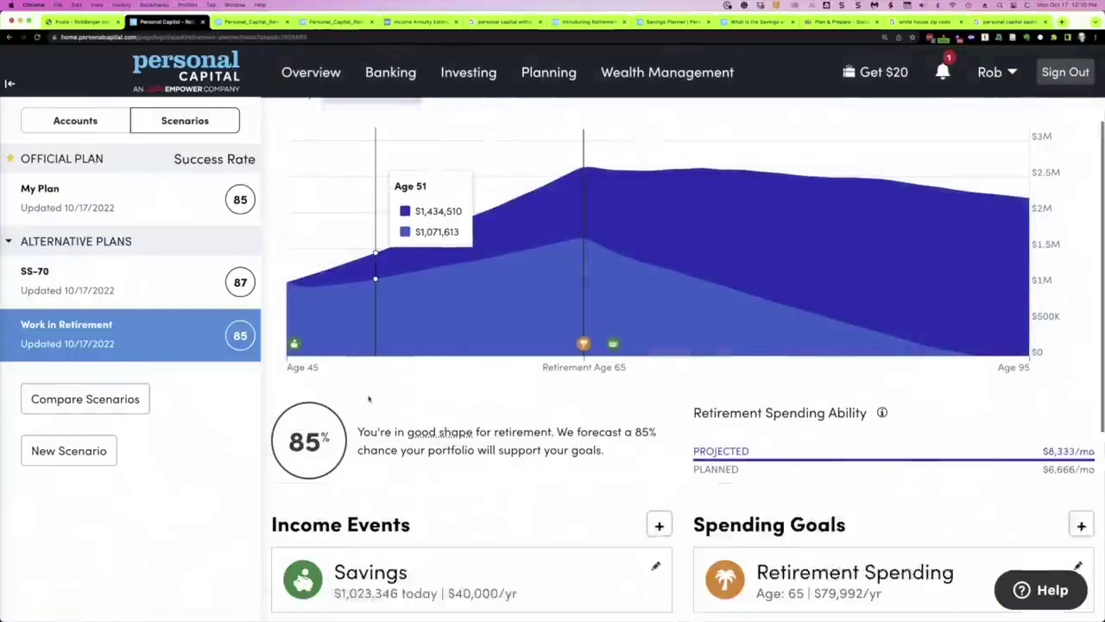
left_click(656, 406)
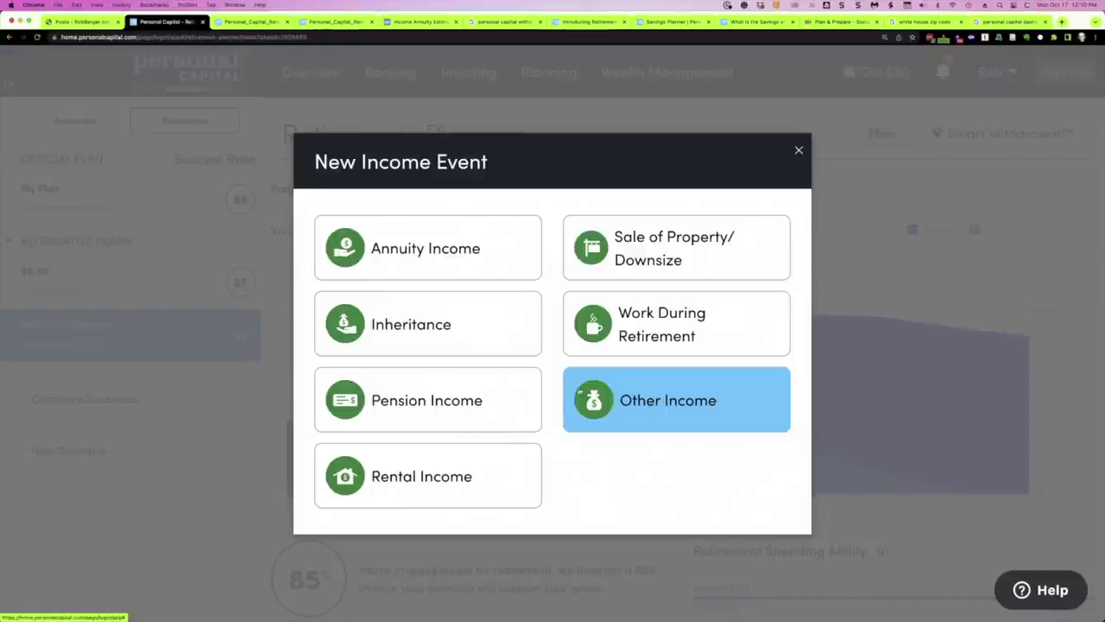
left_click(650, 345)
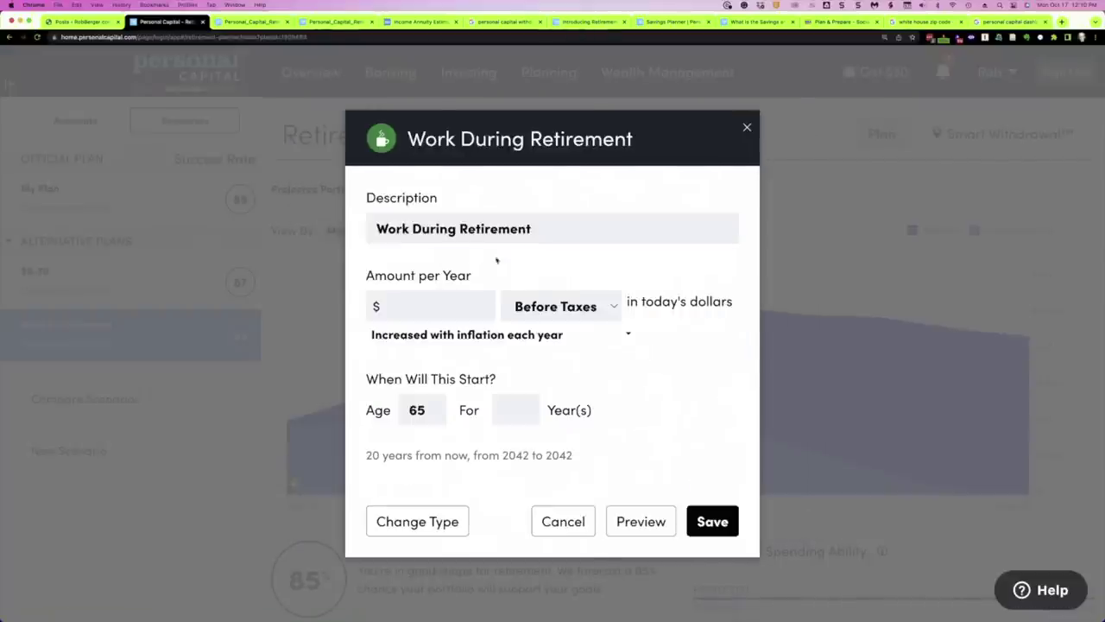
left_click(418, 305)
type("5")
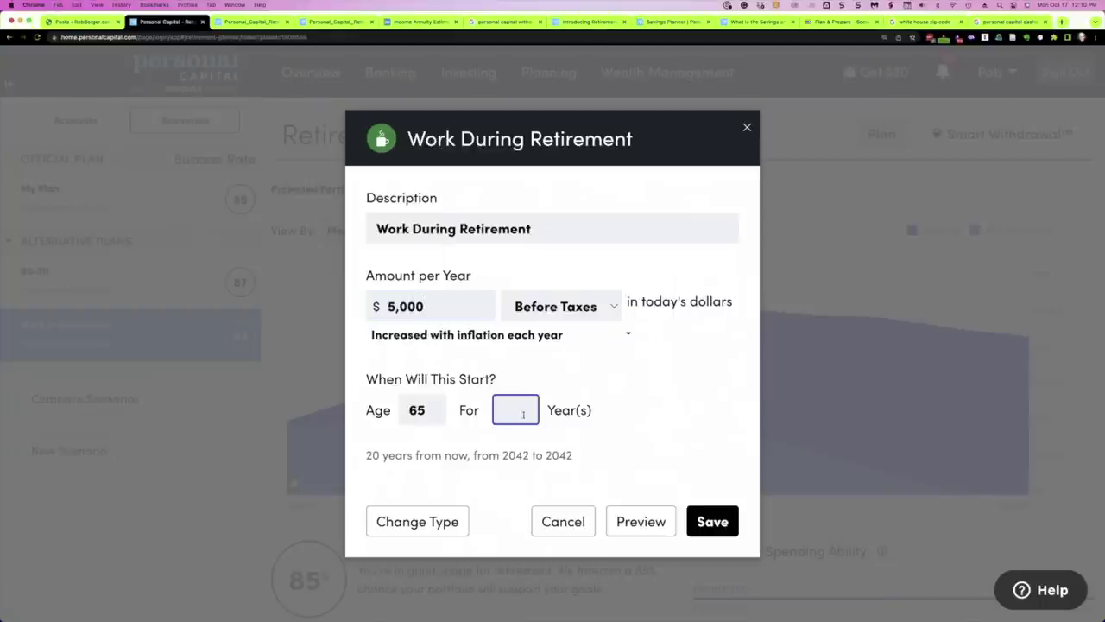
type("70")
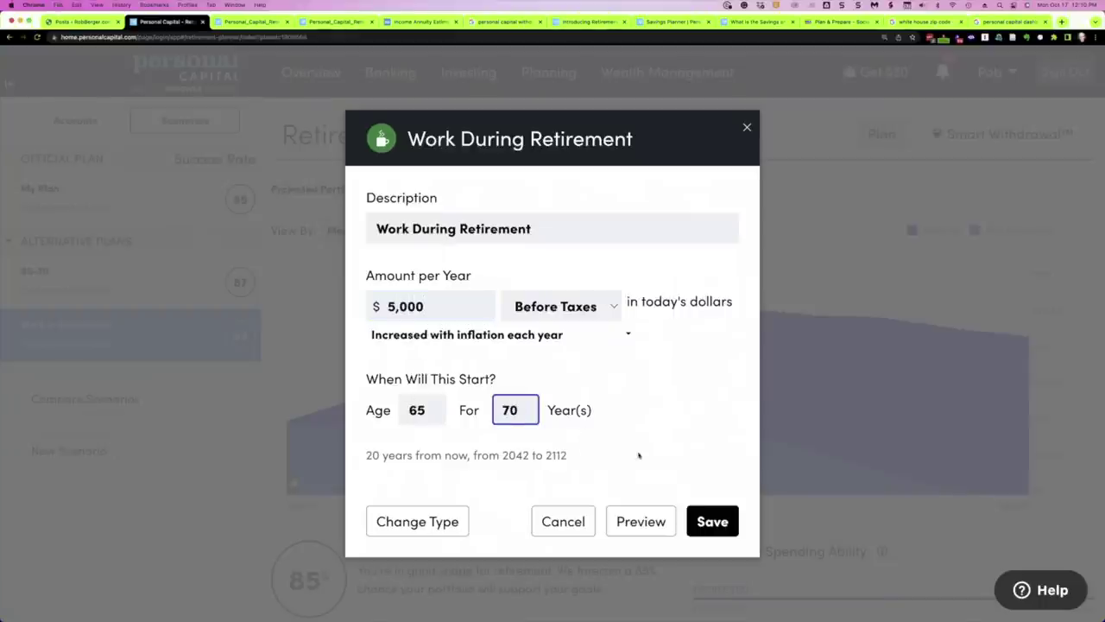
left_click(704, 520)
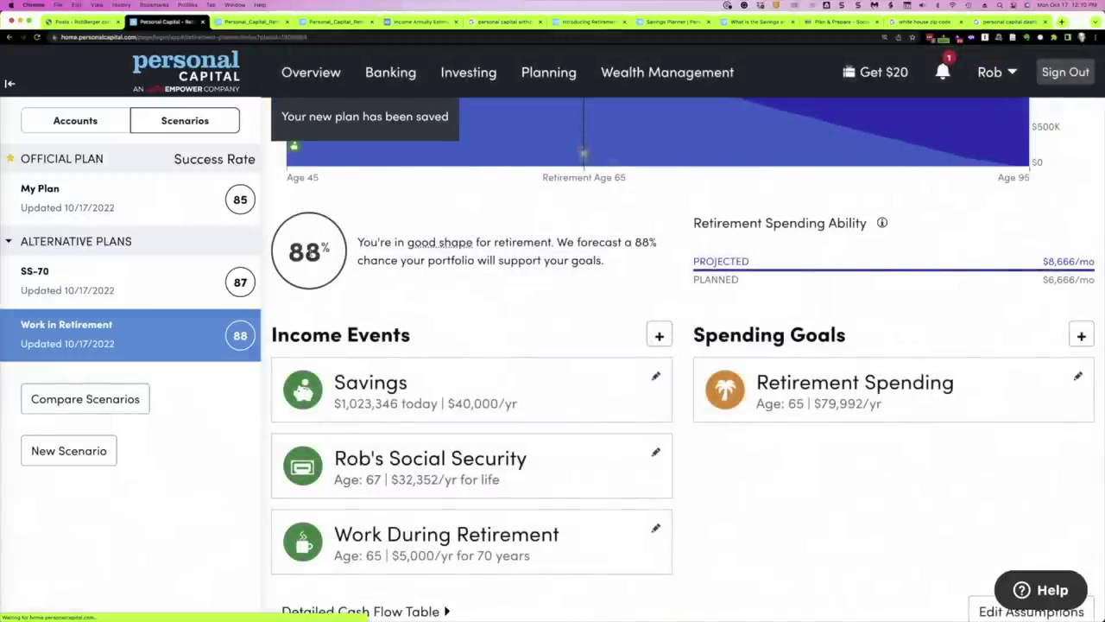
double_click(304, 251)
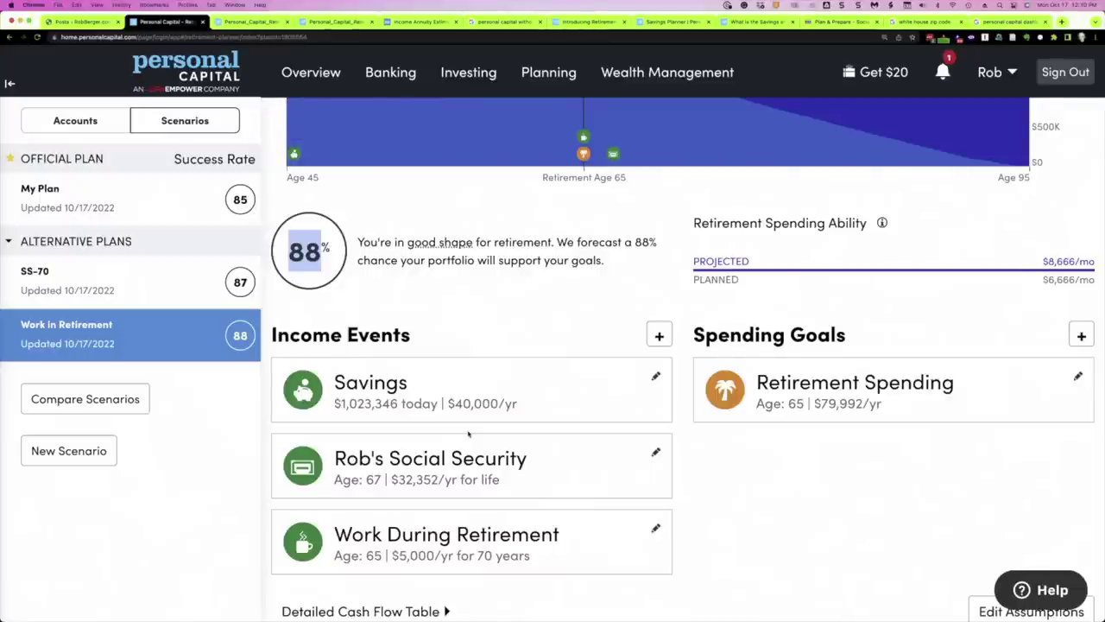
scroll(468, 434, "up", 5)
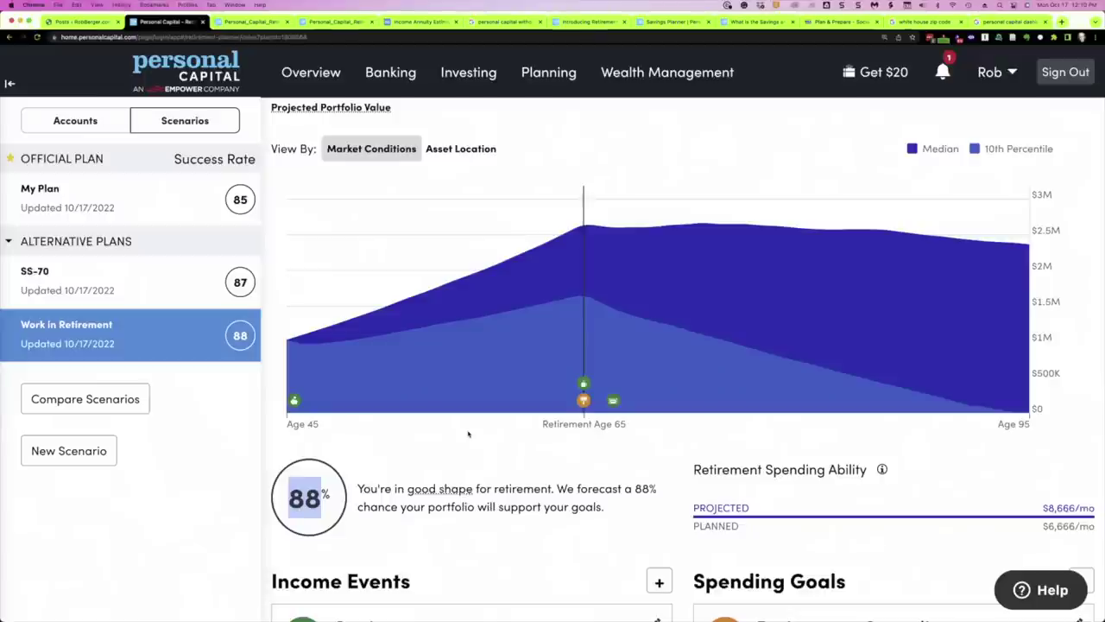
Step: Make the Work in Retirement scenario the official plan and look over its chart and income events
left_click(89, 328)
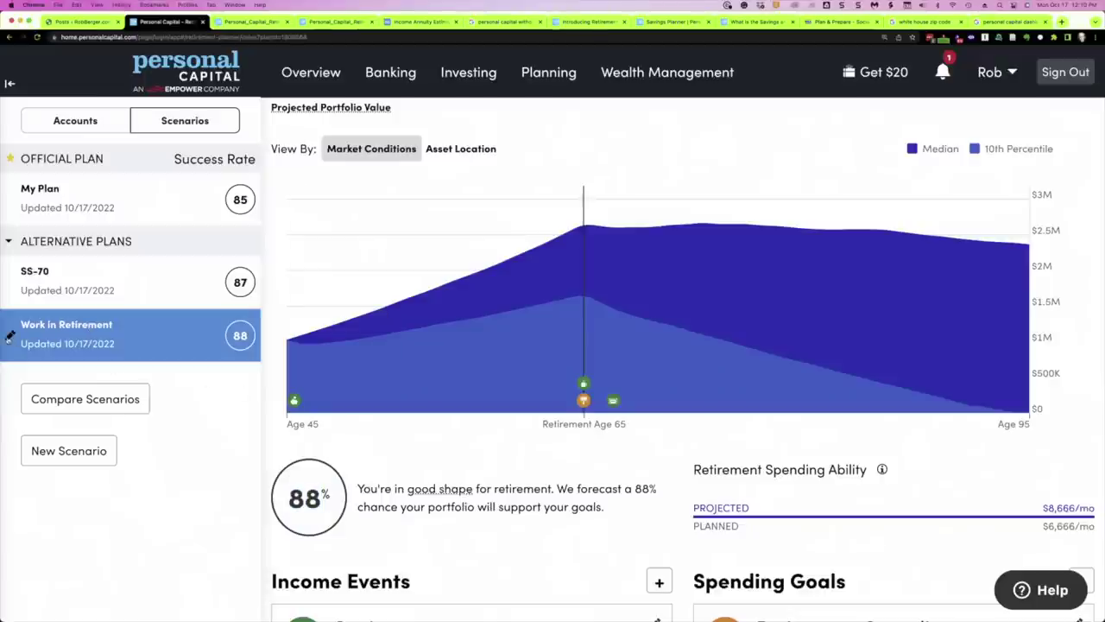
left_click(9, 337)
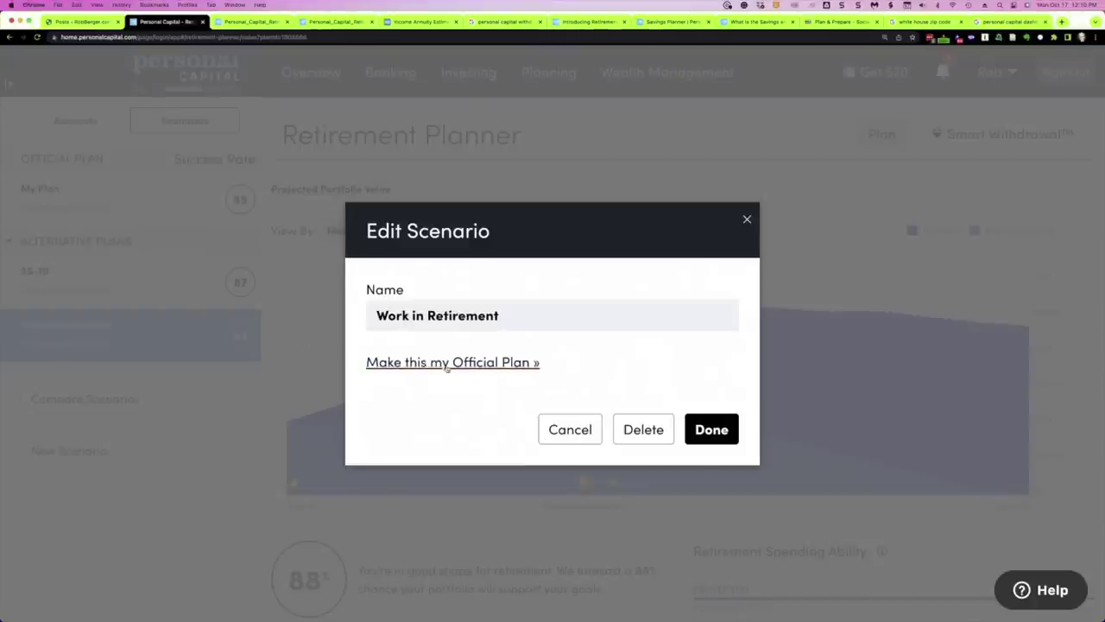
left_click(489, 363)
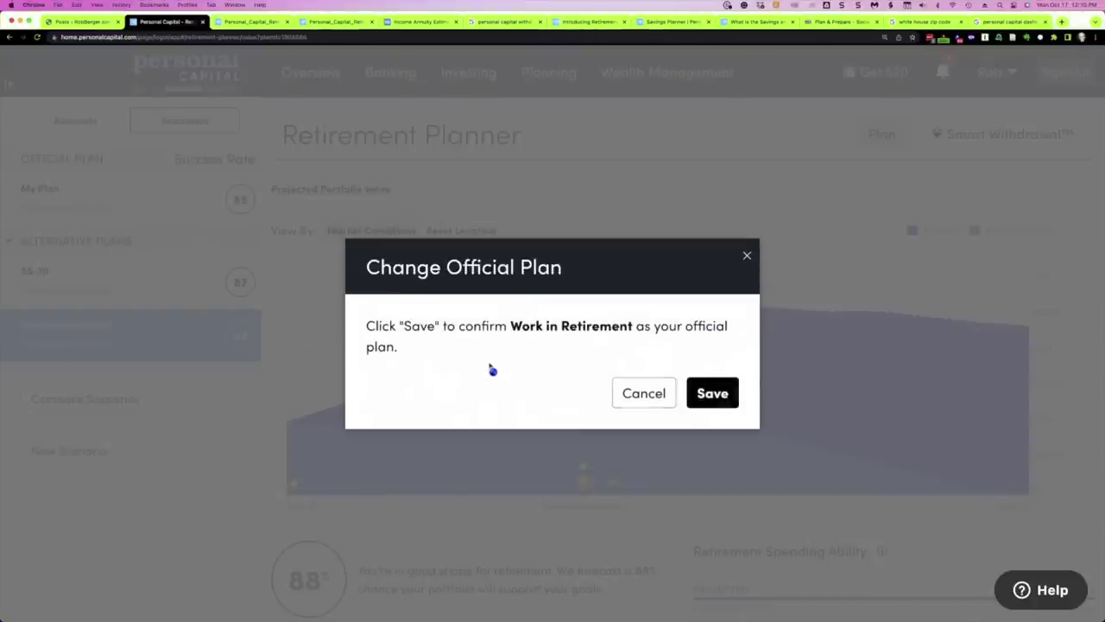
left_click(695, 393)
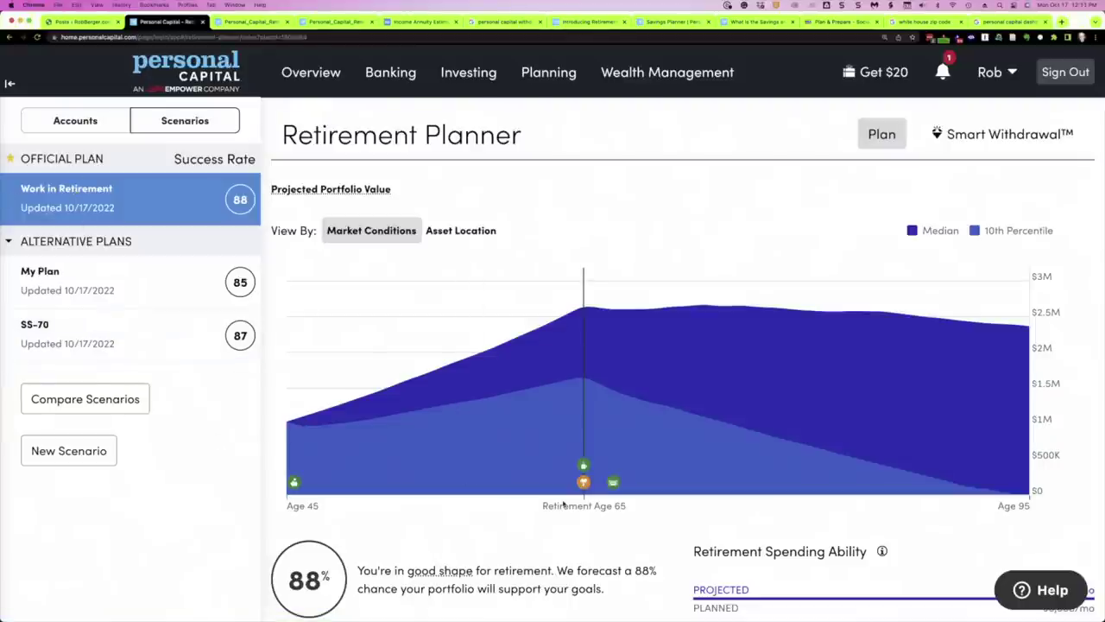
scroll(563, 503, "down", 1)
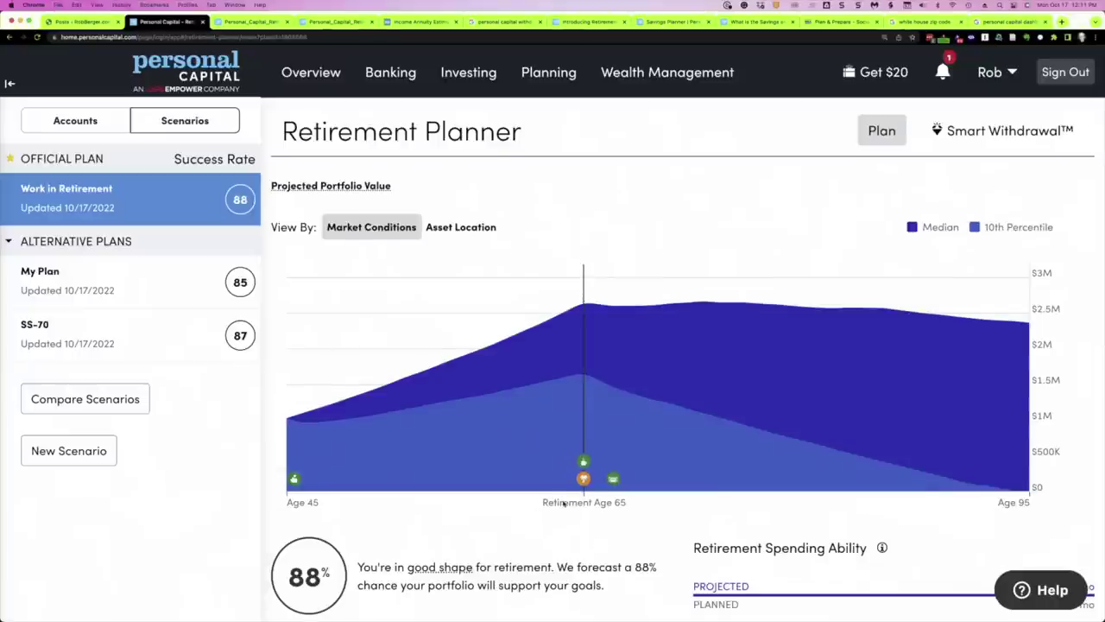
scroll(563, 503, "down", 5)
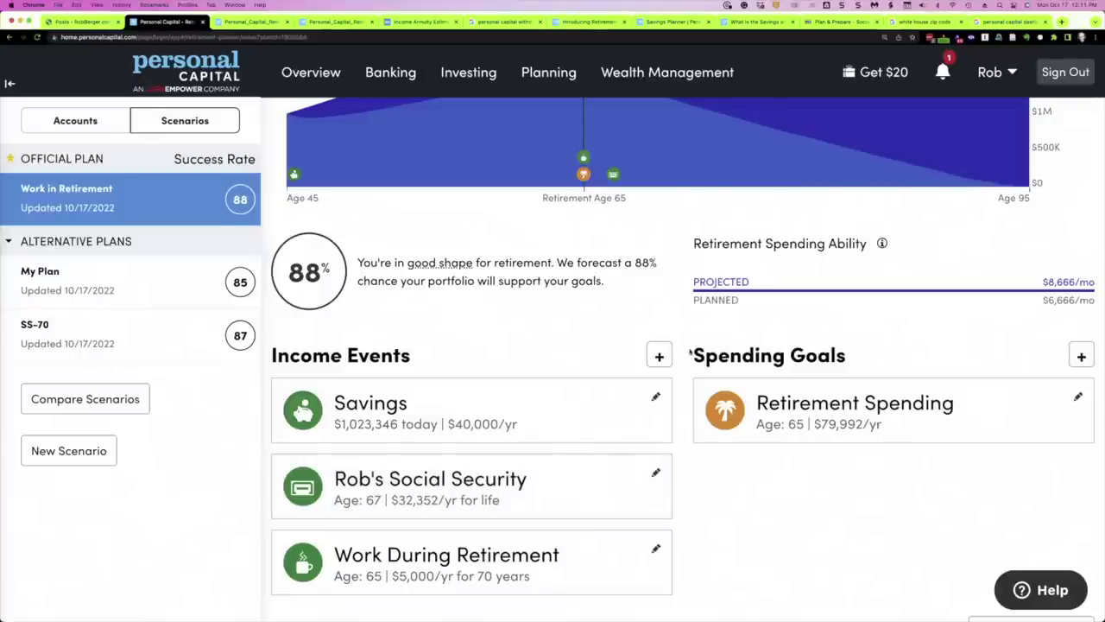
Step: Open the profile page and look through its household, address, savings and income source details
mouse_move(989, 71)
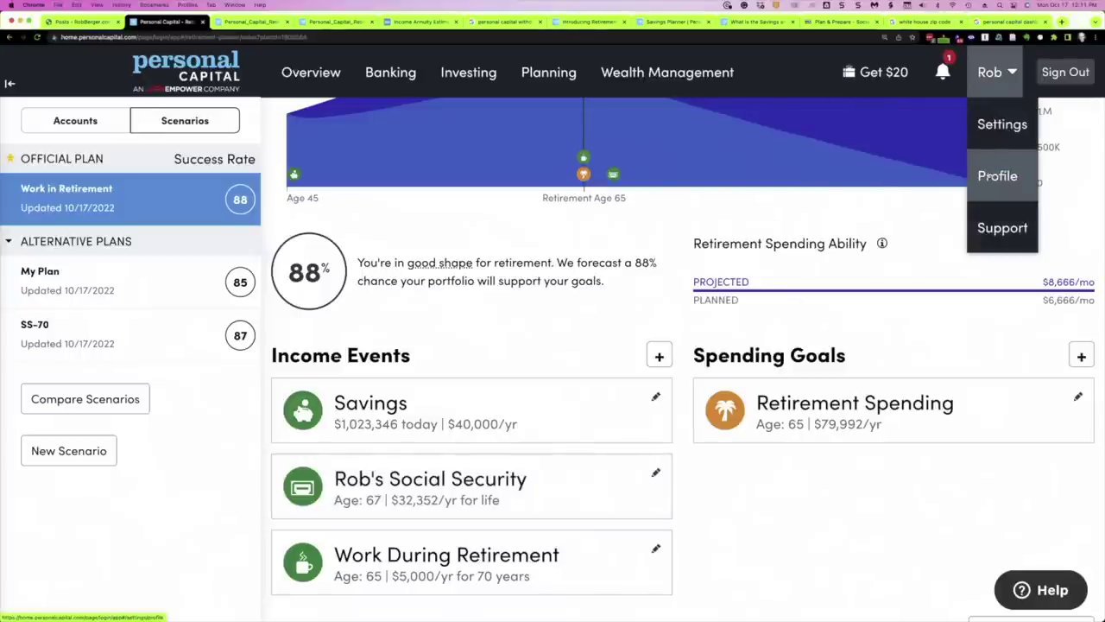
mouse_move(548, 72)
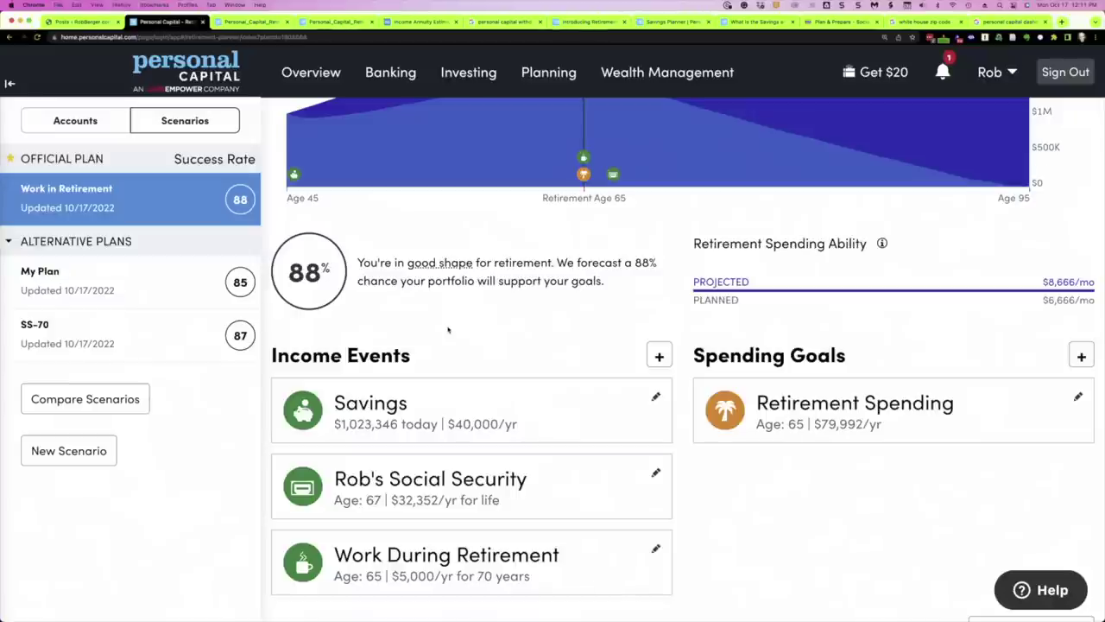
scroll(448, 329, "up", 5)
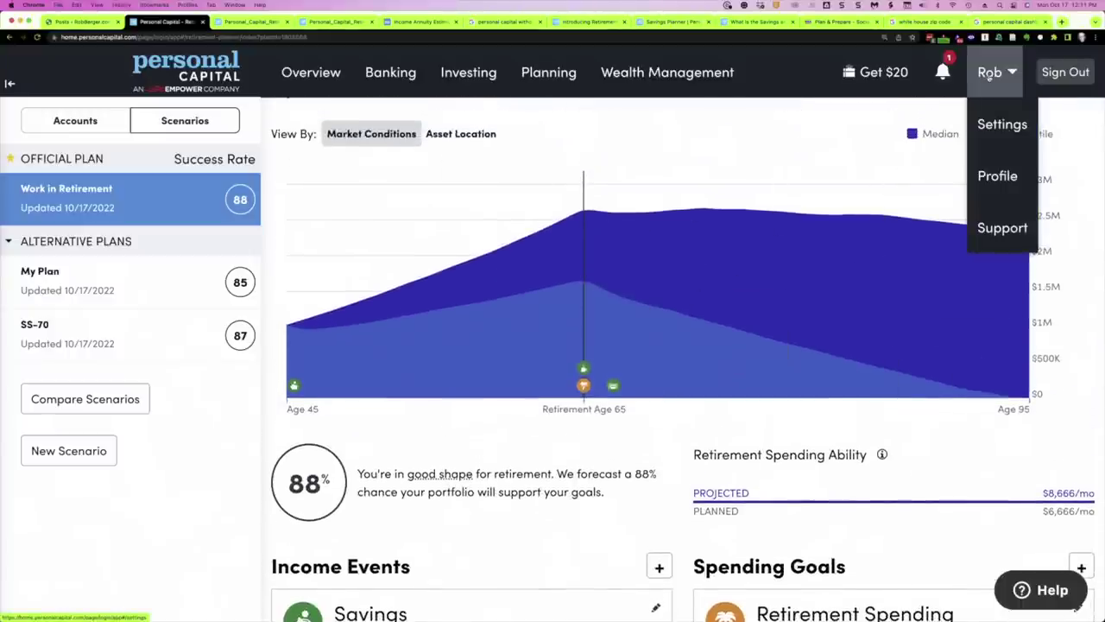
left_click(988, 175)
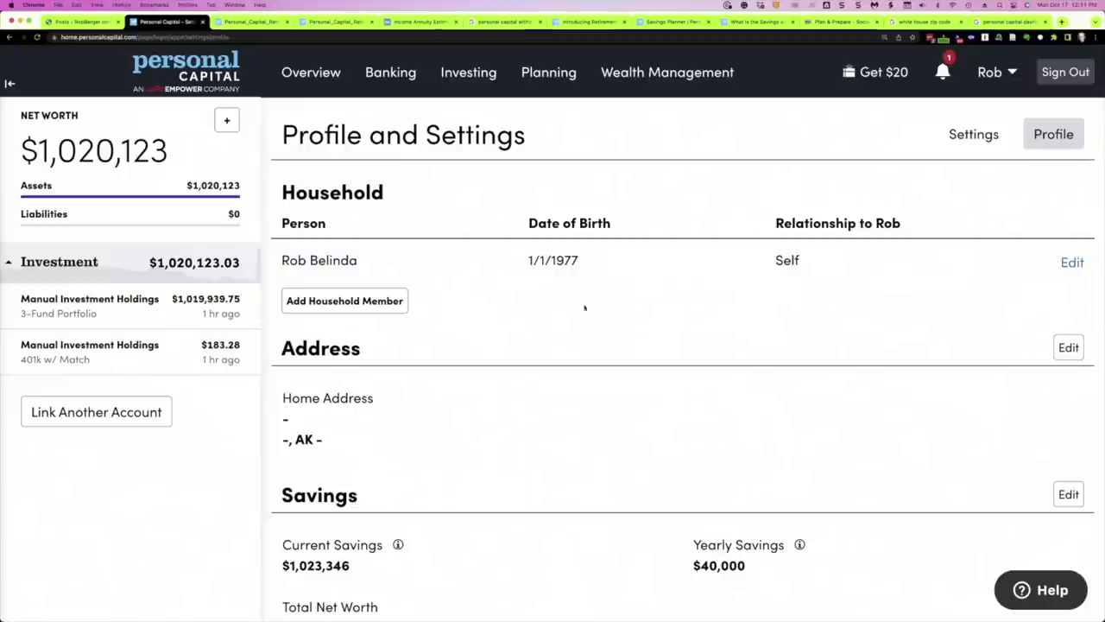
scroll(468, 398, "down", 6)
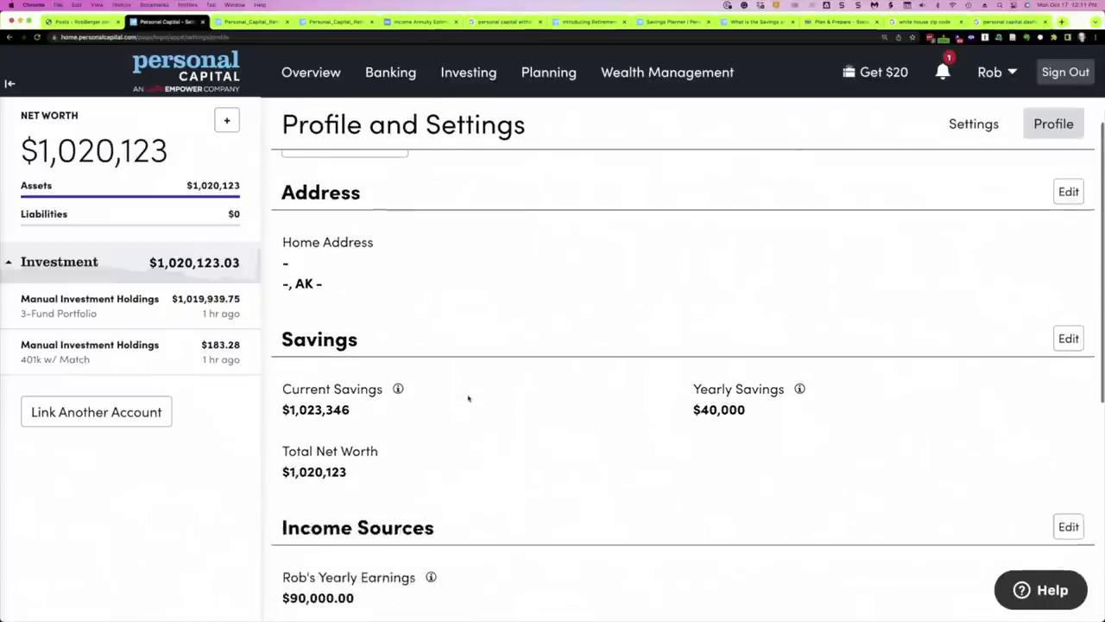
scroll(468, 398, "up", 6)
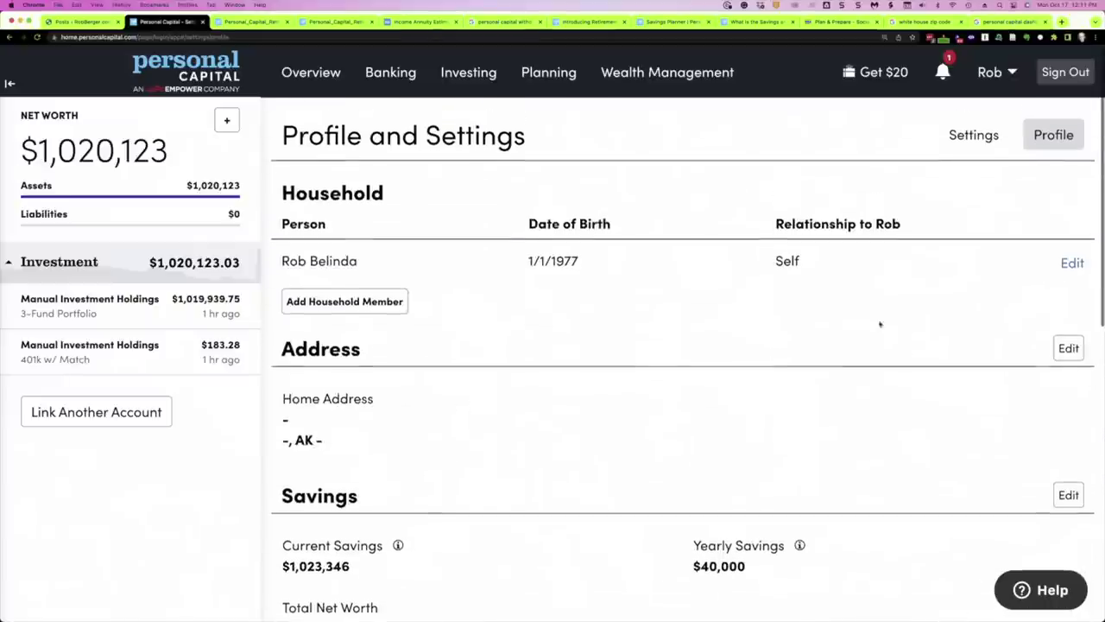
Step: Edit the household member in the profile, enter a different year of birth, and save the change
left_click(1069, 262)
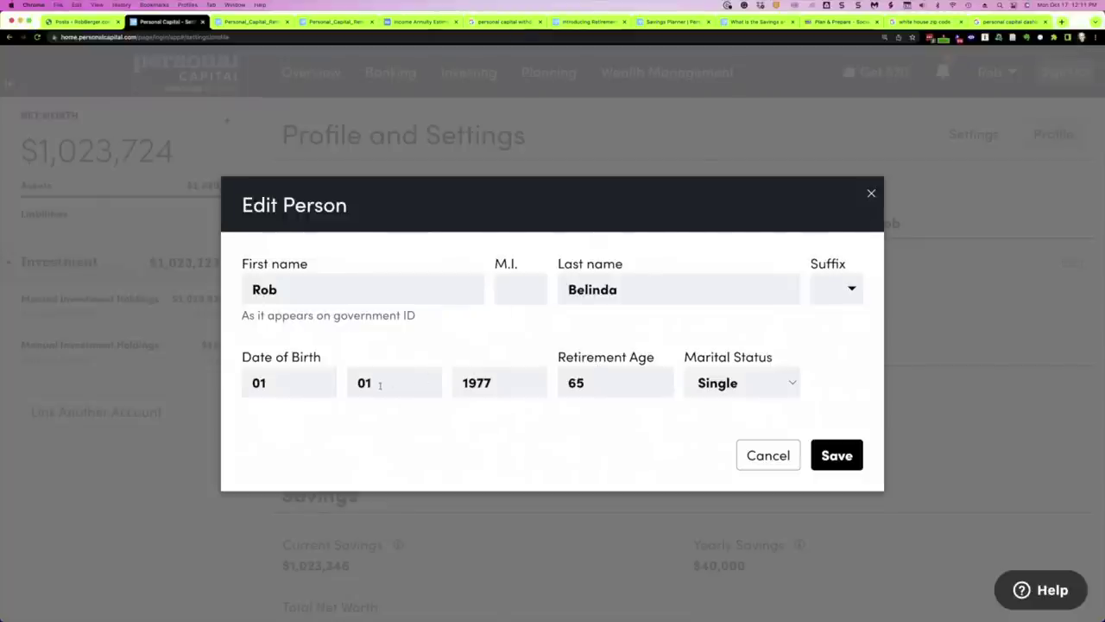
double_click(498, 385)
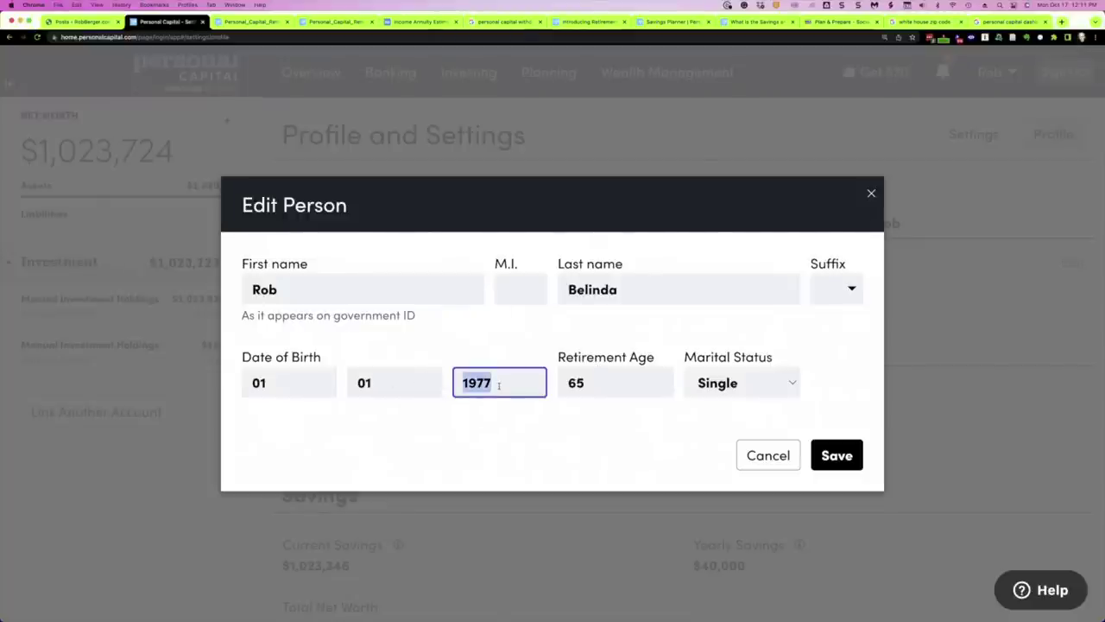
type("1957")
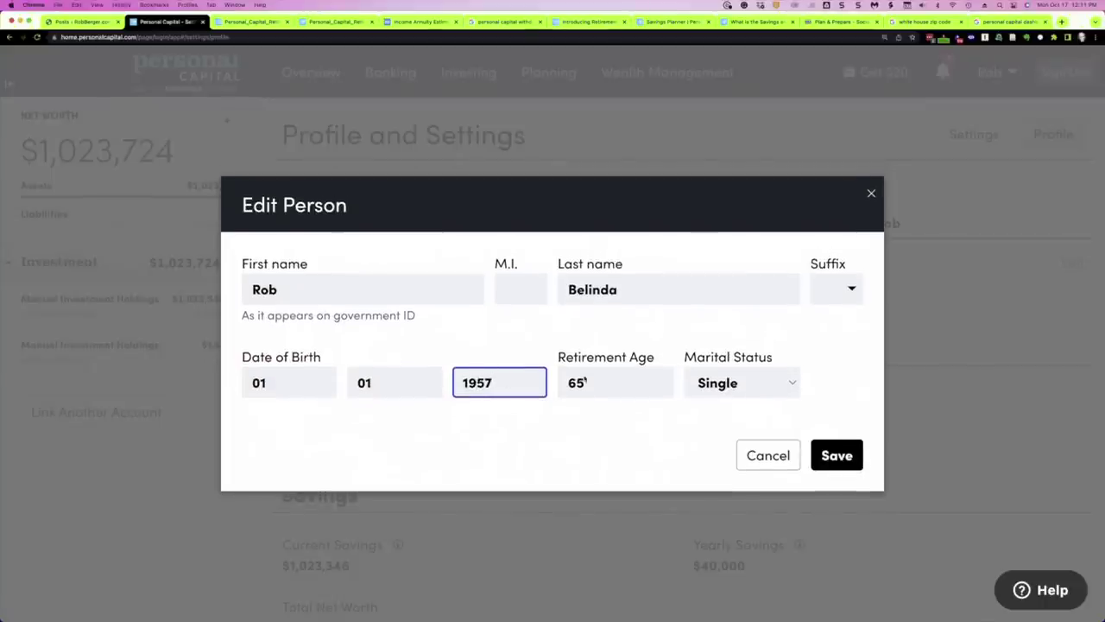
left_click(821, 452)
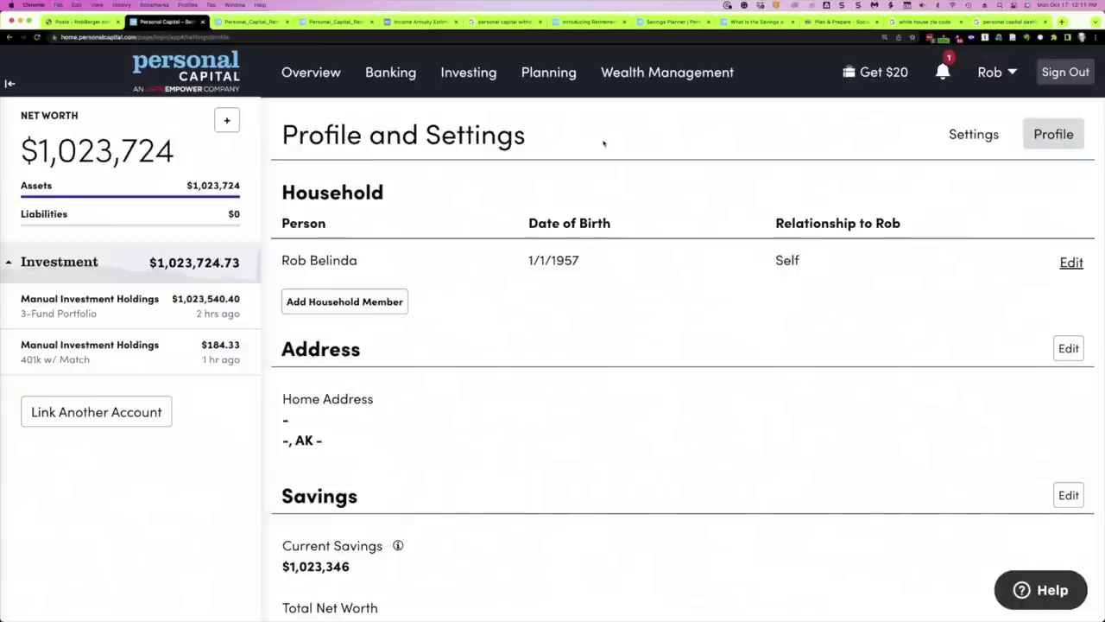
Step: Return to the Retirement Planner and review the recalculated portfolio projection and scenario success rates
left_click(543, 122)
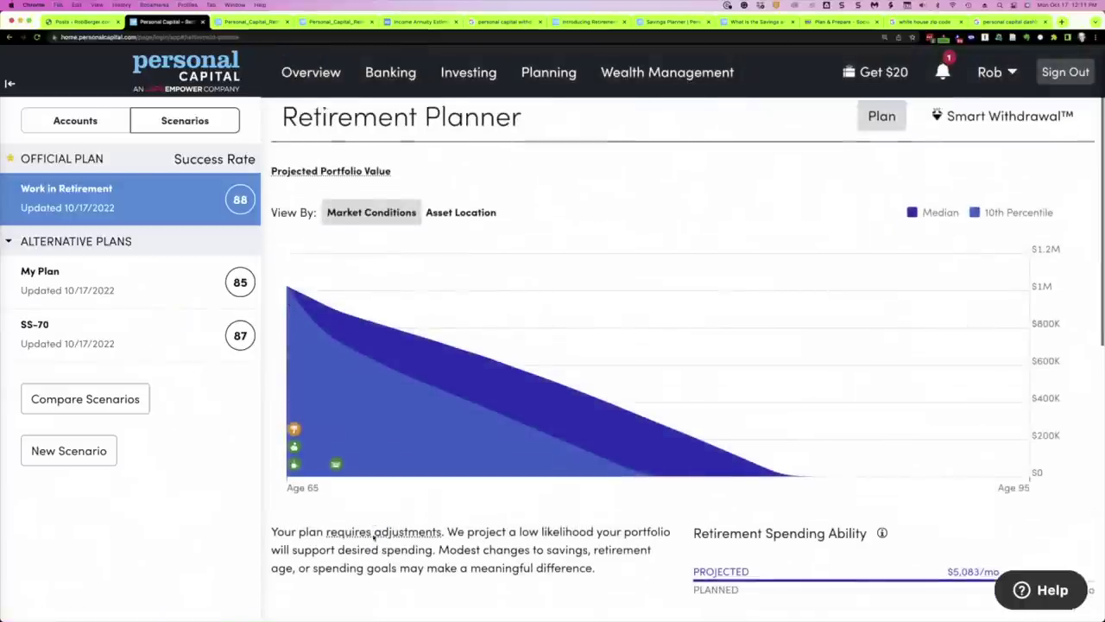
scroll(375, 536, "down", 3)
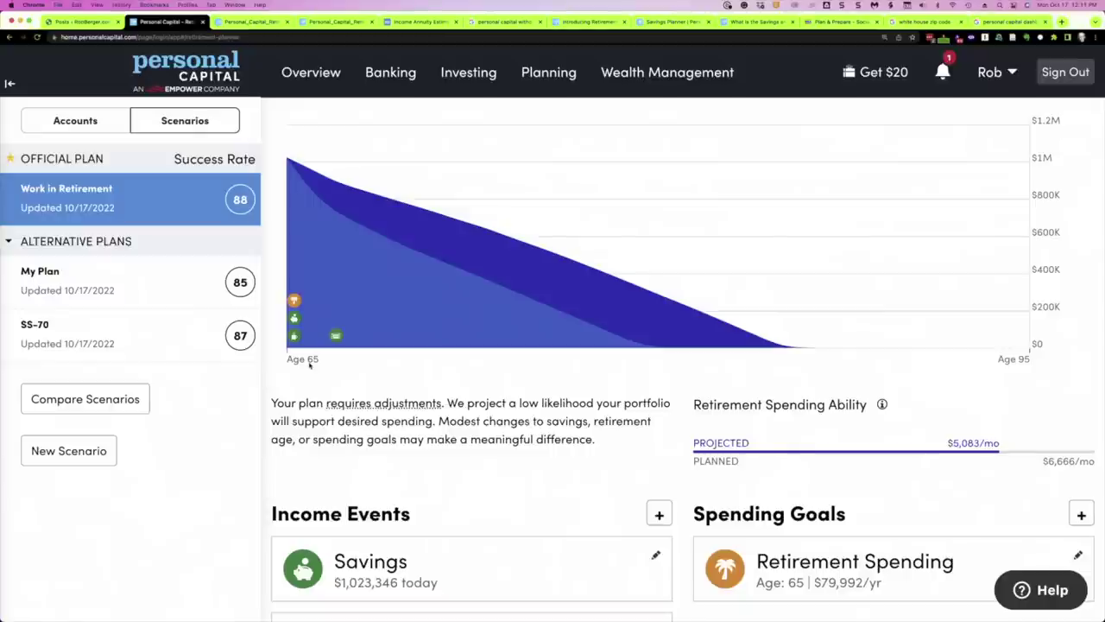
scroll(311, 361, "up", 2)
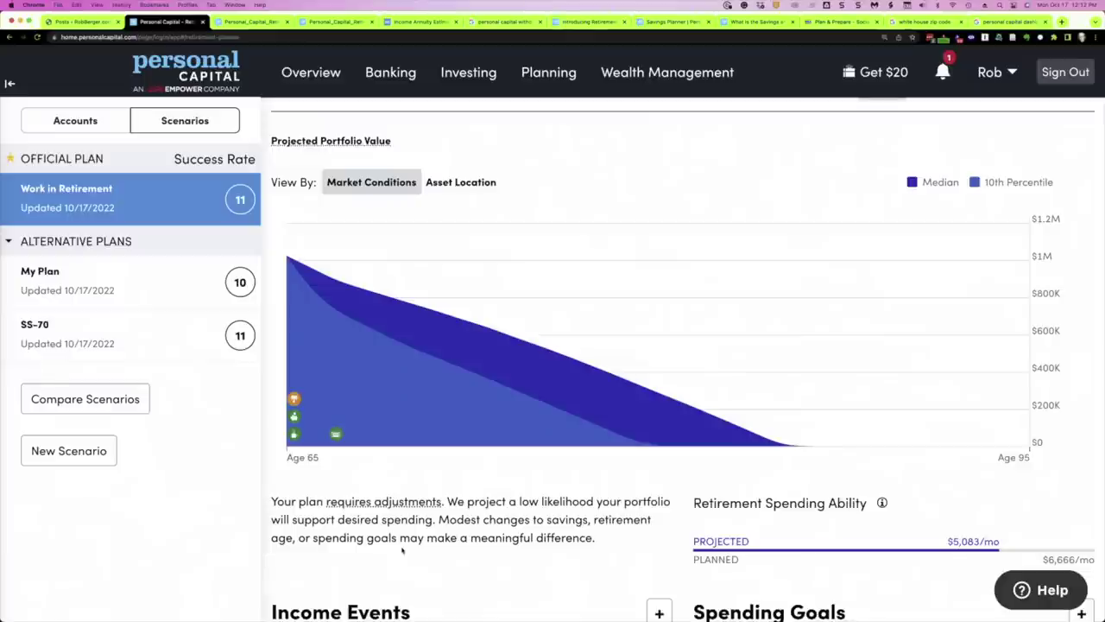
mouse_move(294, 399)
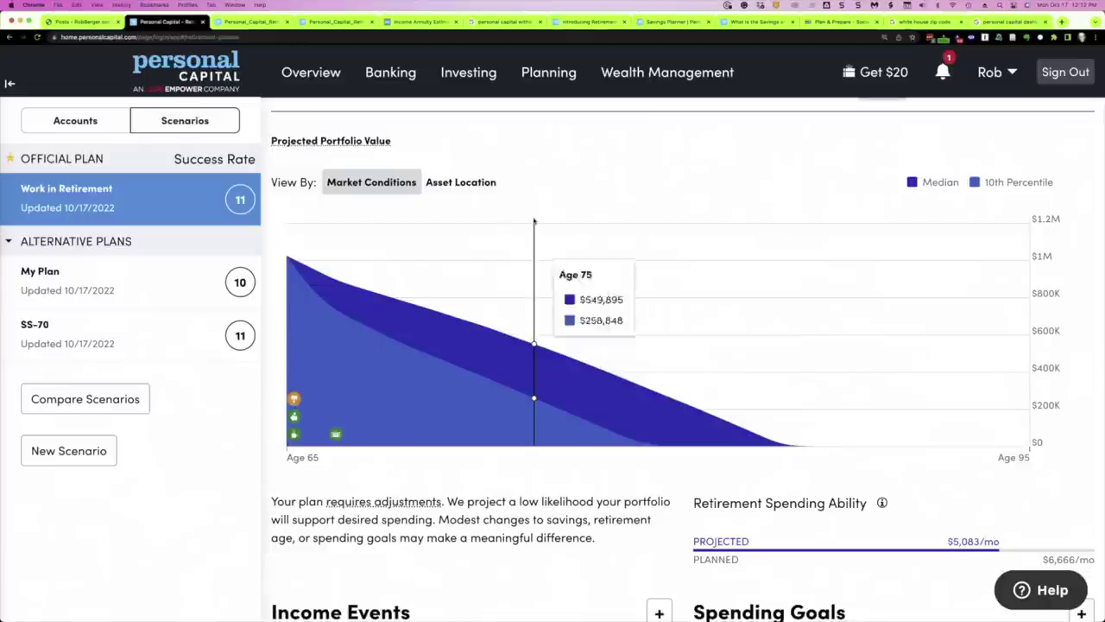
Step: Open the Withdrawal Planner and examine its yearly withdrawal plan, account tax status and account cash flow table
mouse_move(546, 80)
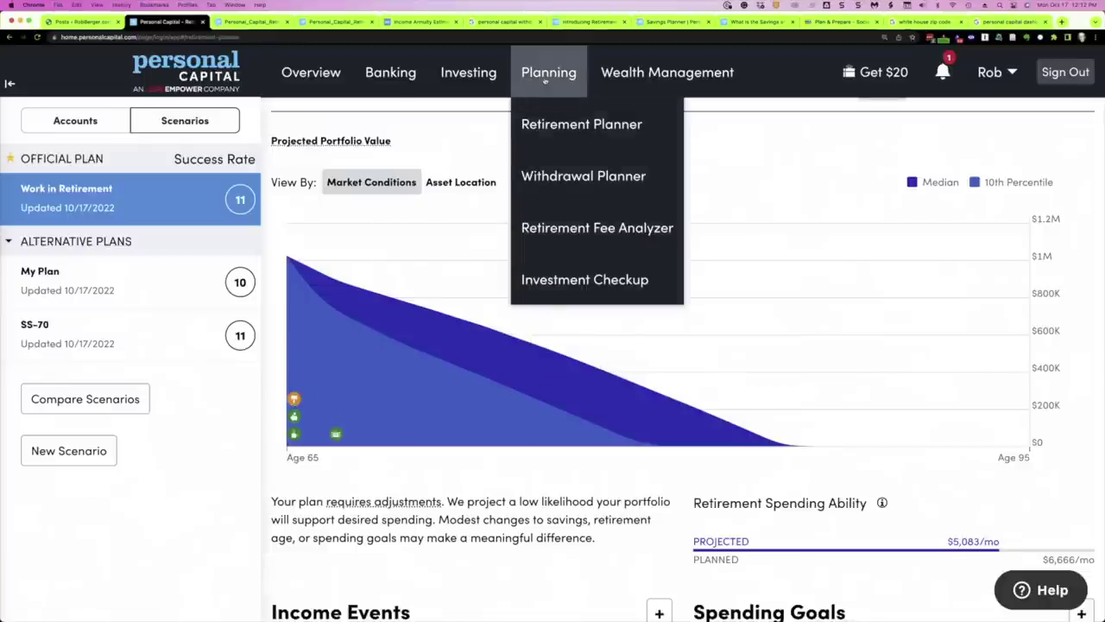
left_click(613, 175)
double_click(351, 135)
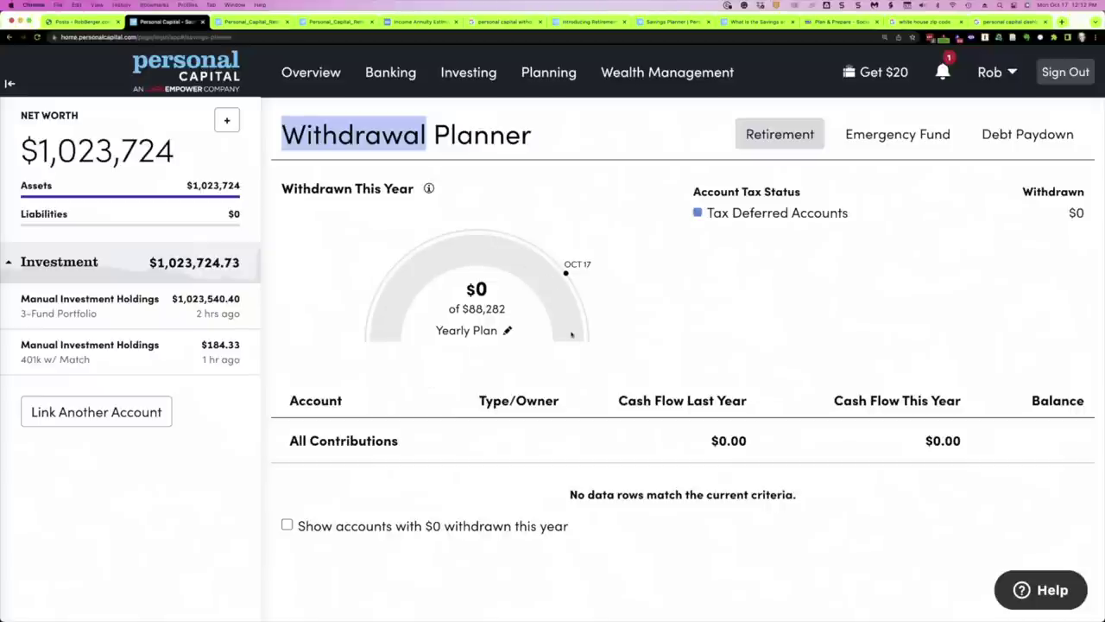
scroll(503, 414, "down", 1)
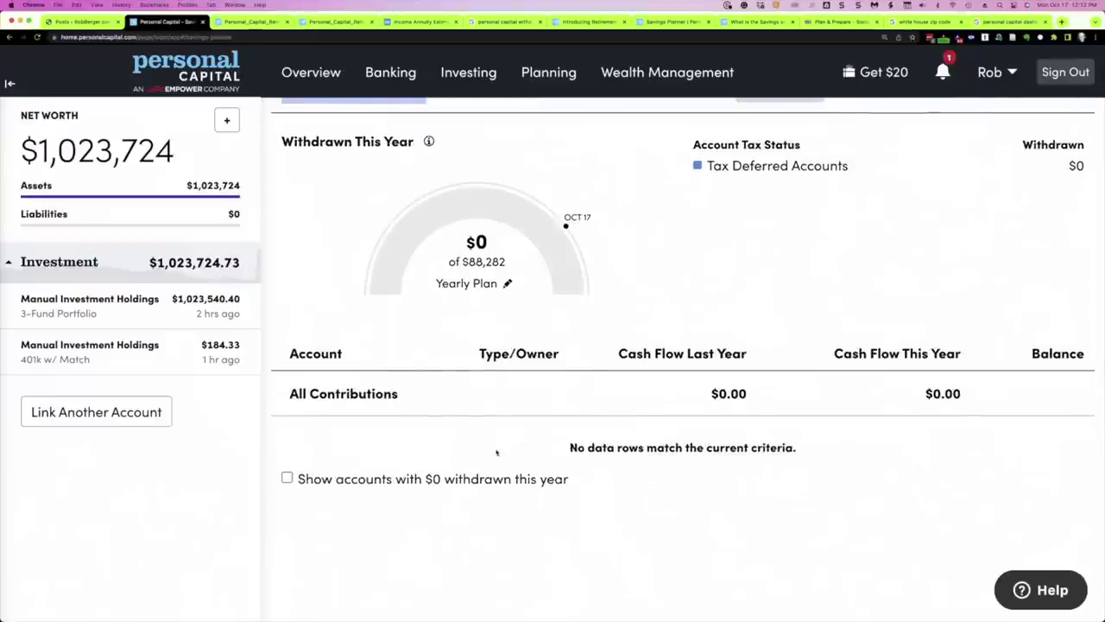
scroll(466, 596, "up", 1)
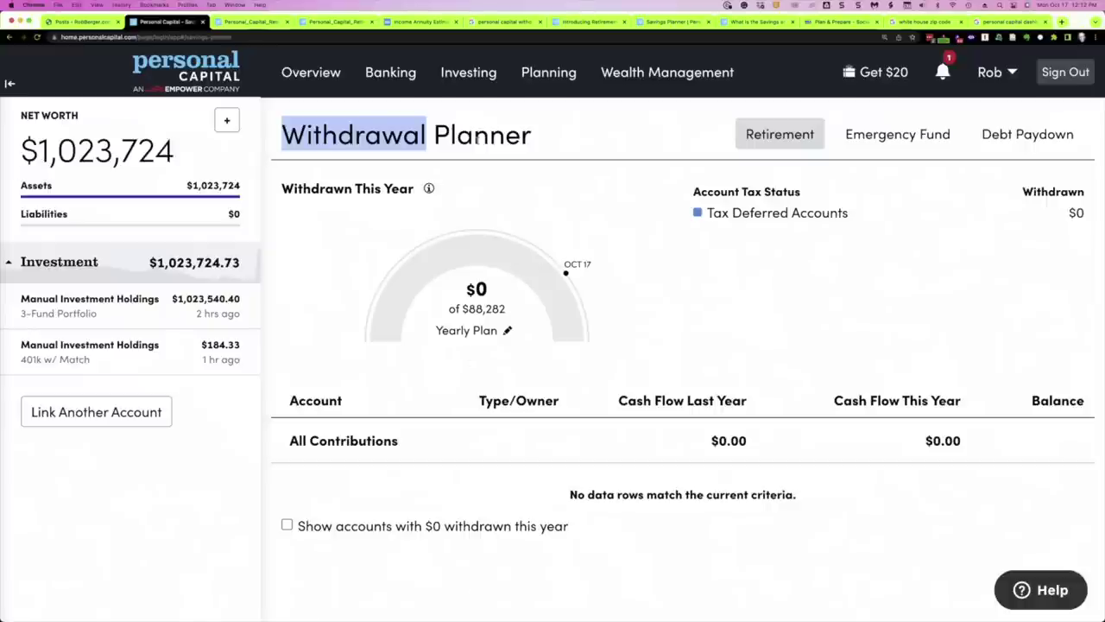
double_click(365, 130)
mouse_move(537, 77)
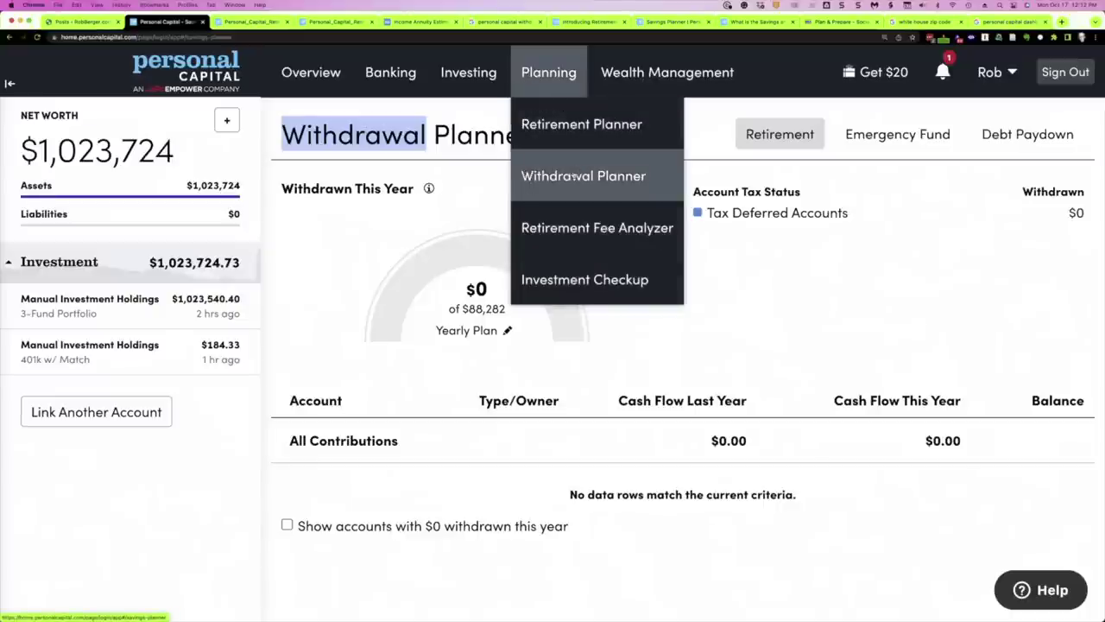
triple_click(406, 133)
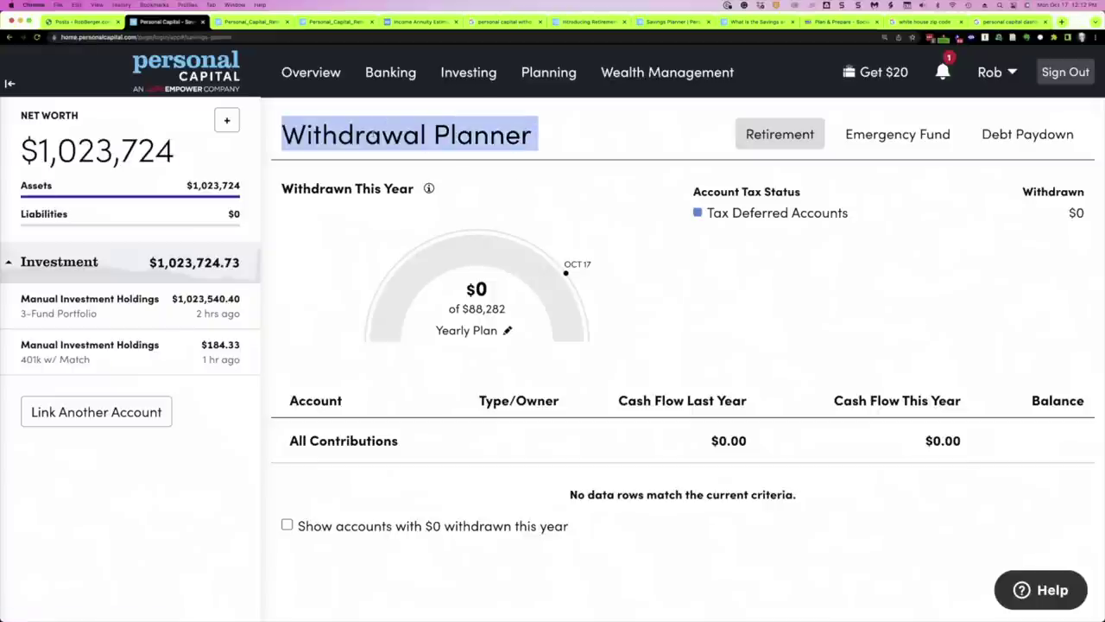